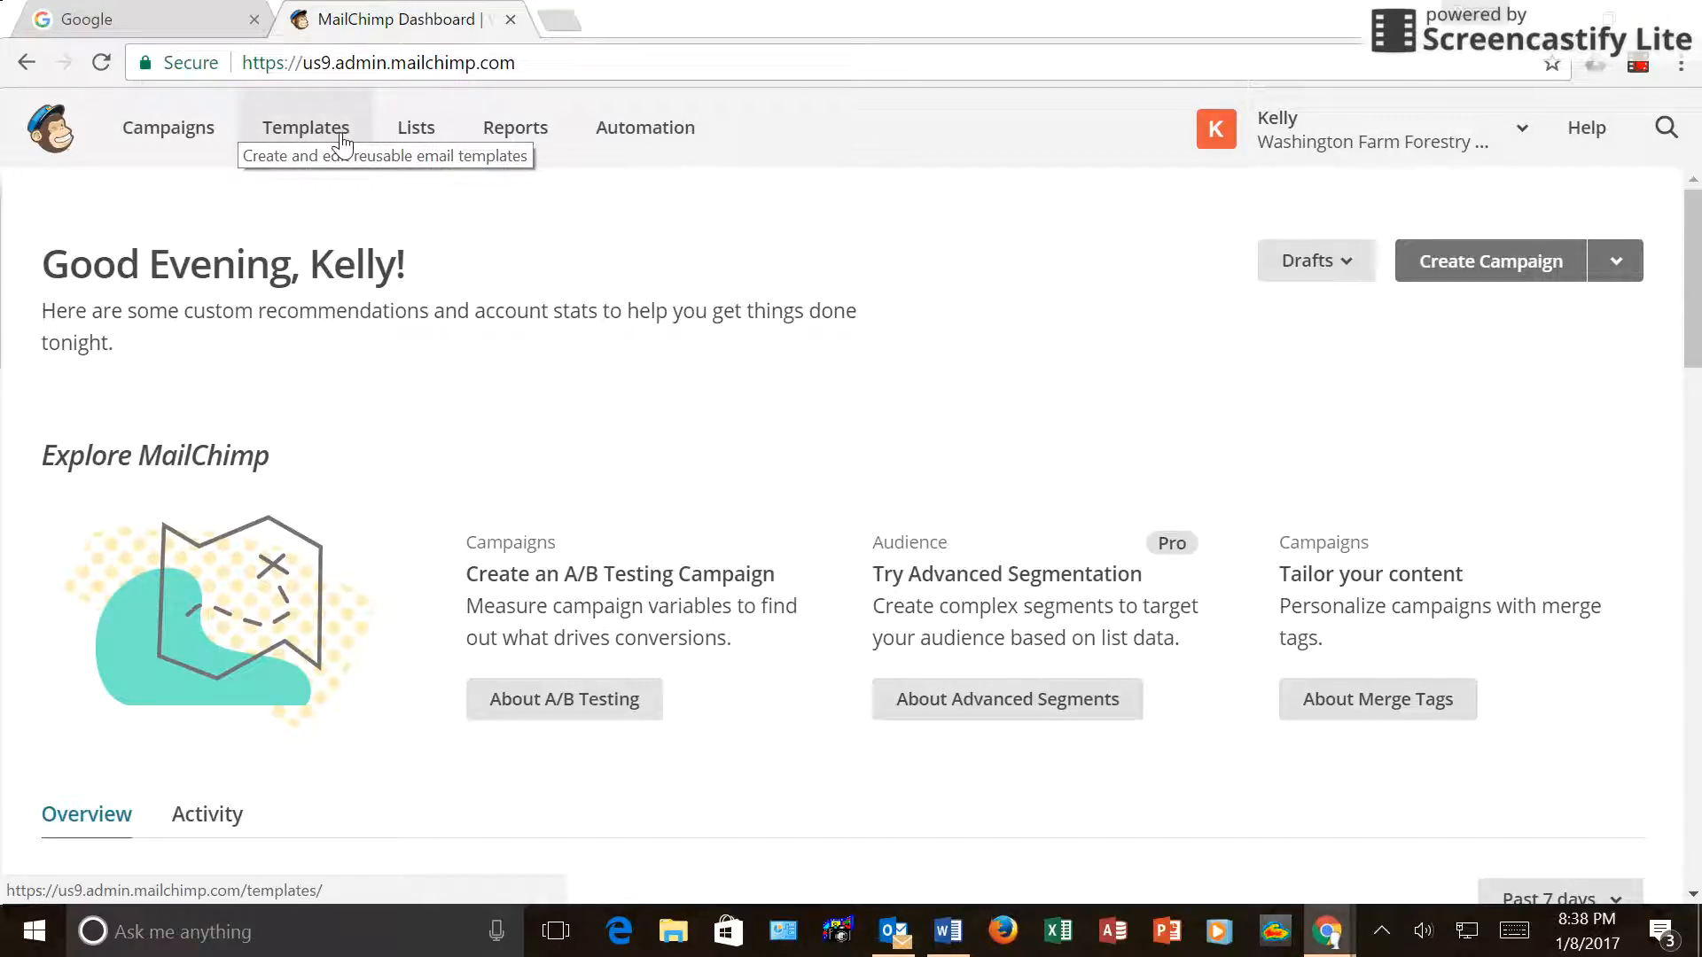
Go from the dashboard to the Lists page showing the account's mailing lists.
left_click(423, 139)
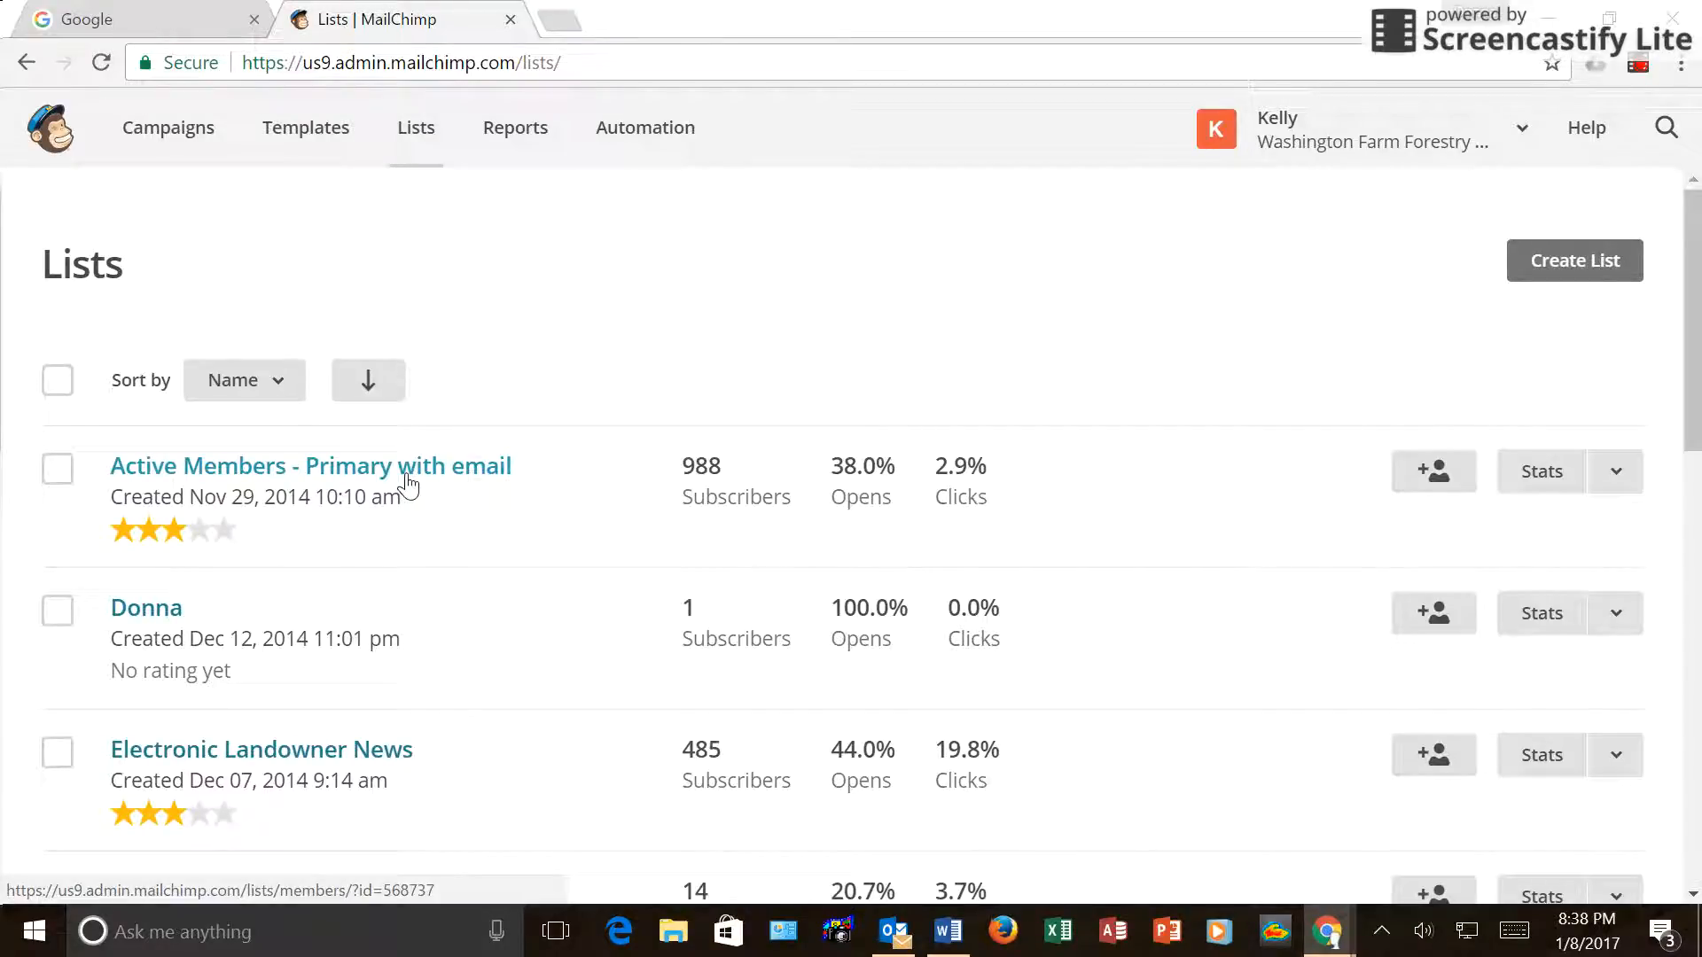
Open the groups of the Active Members - Primary with email list.
left_click(1615, 474)
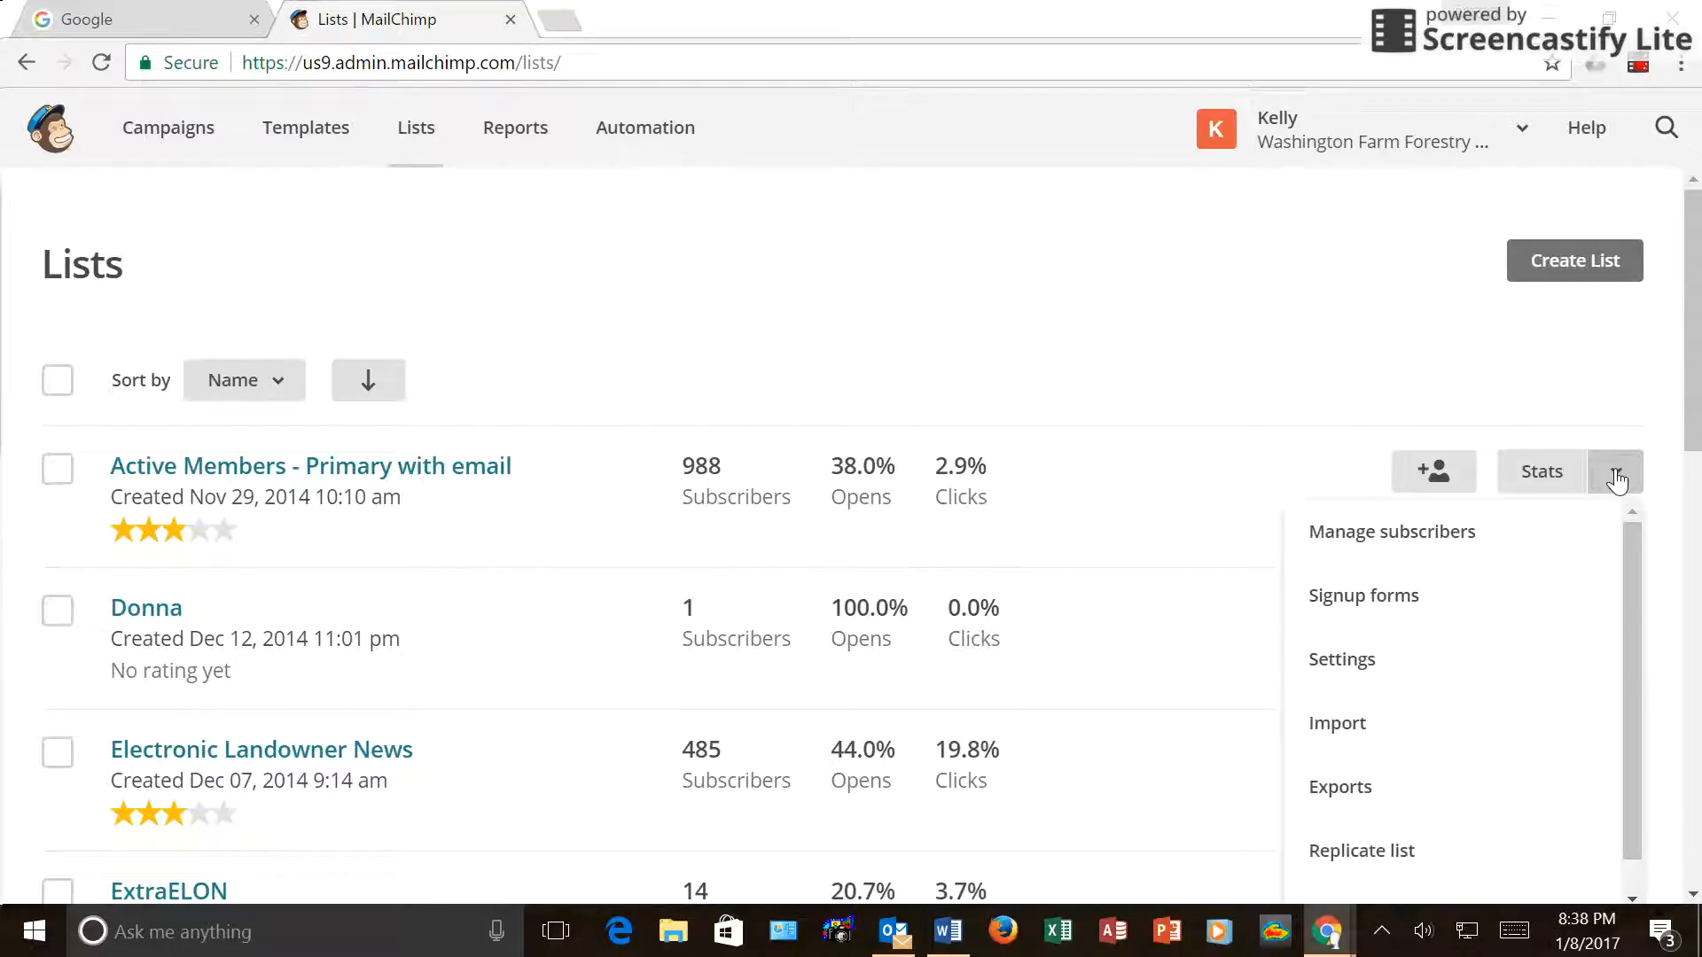
left_click(1420, 543)
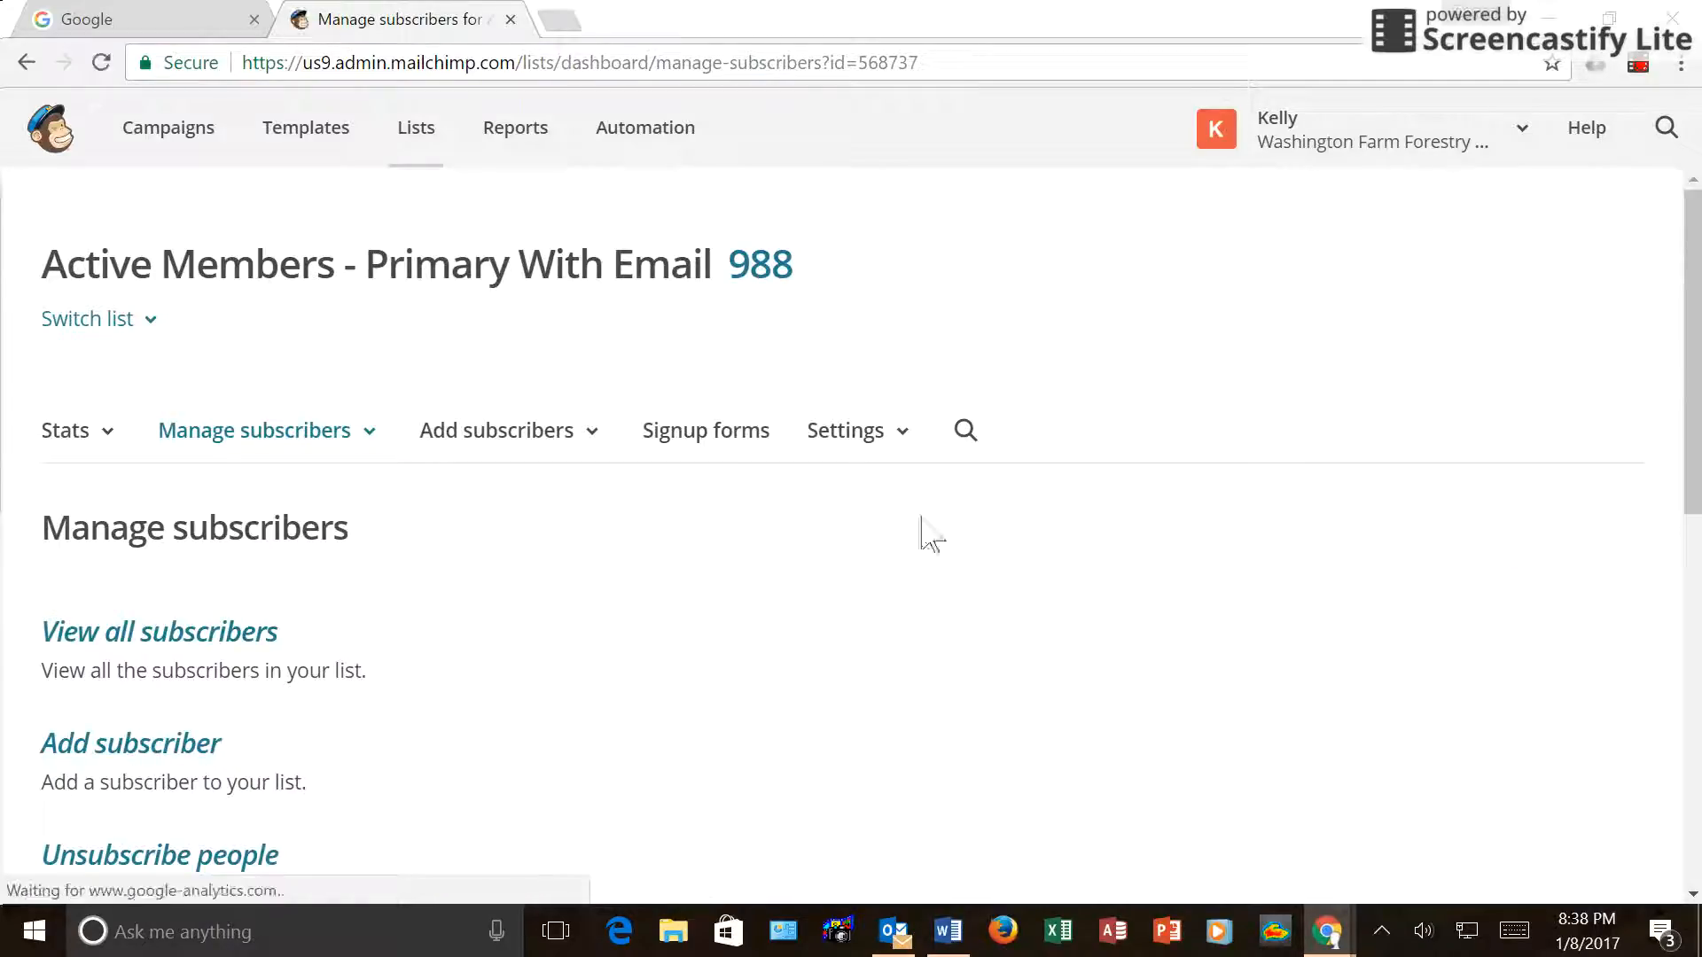
scroll(415, 479, "down", 3)
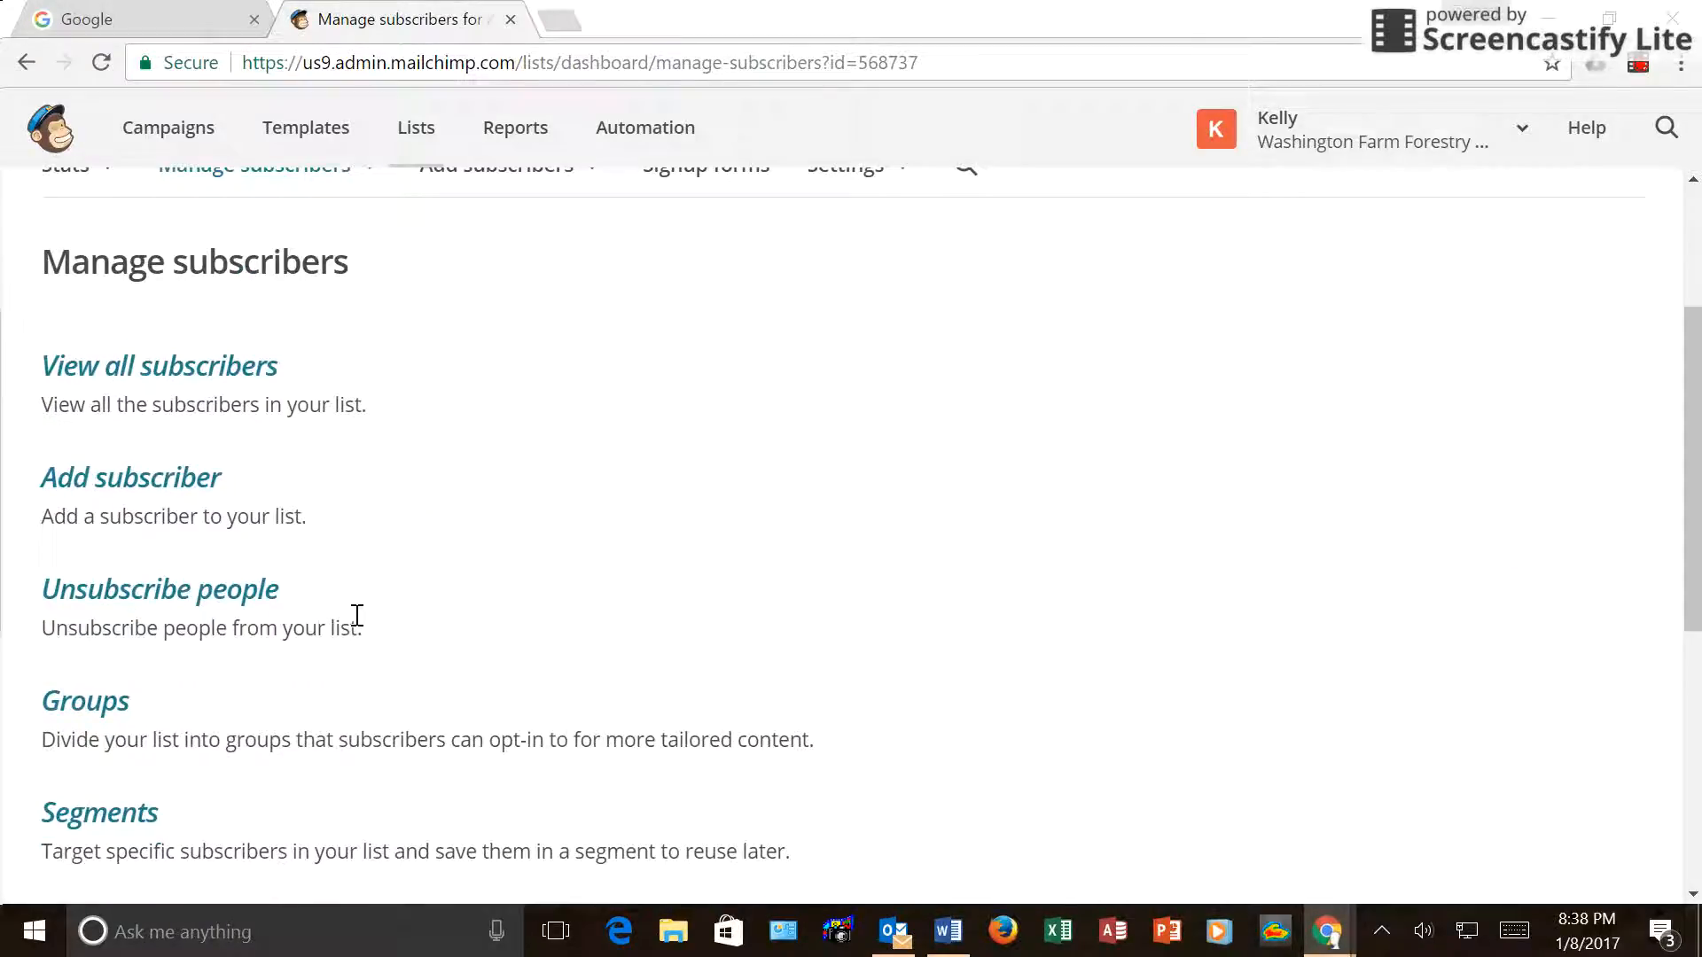
left_click(91, 708)
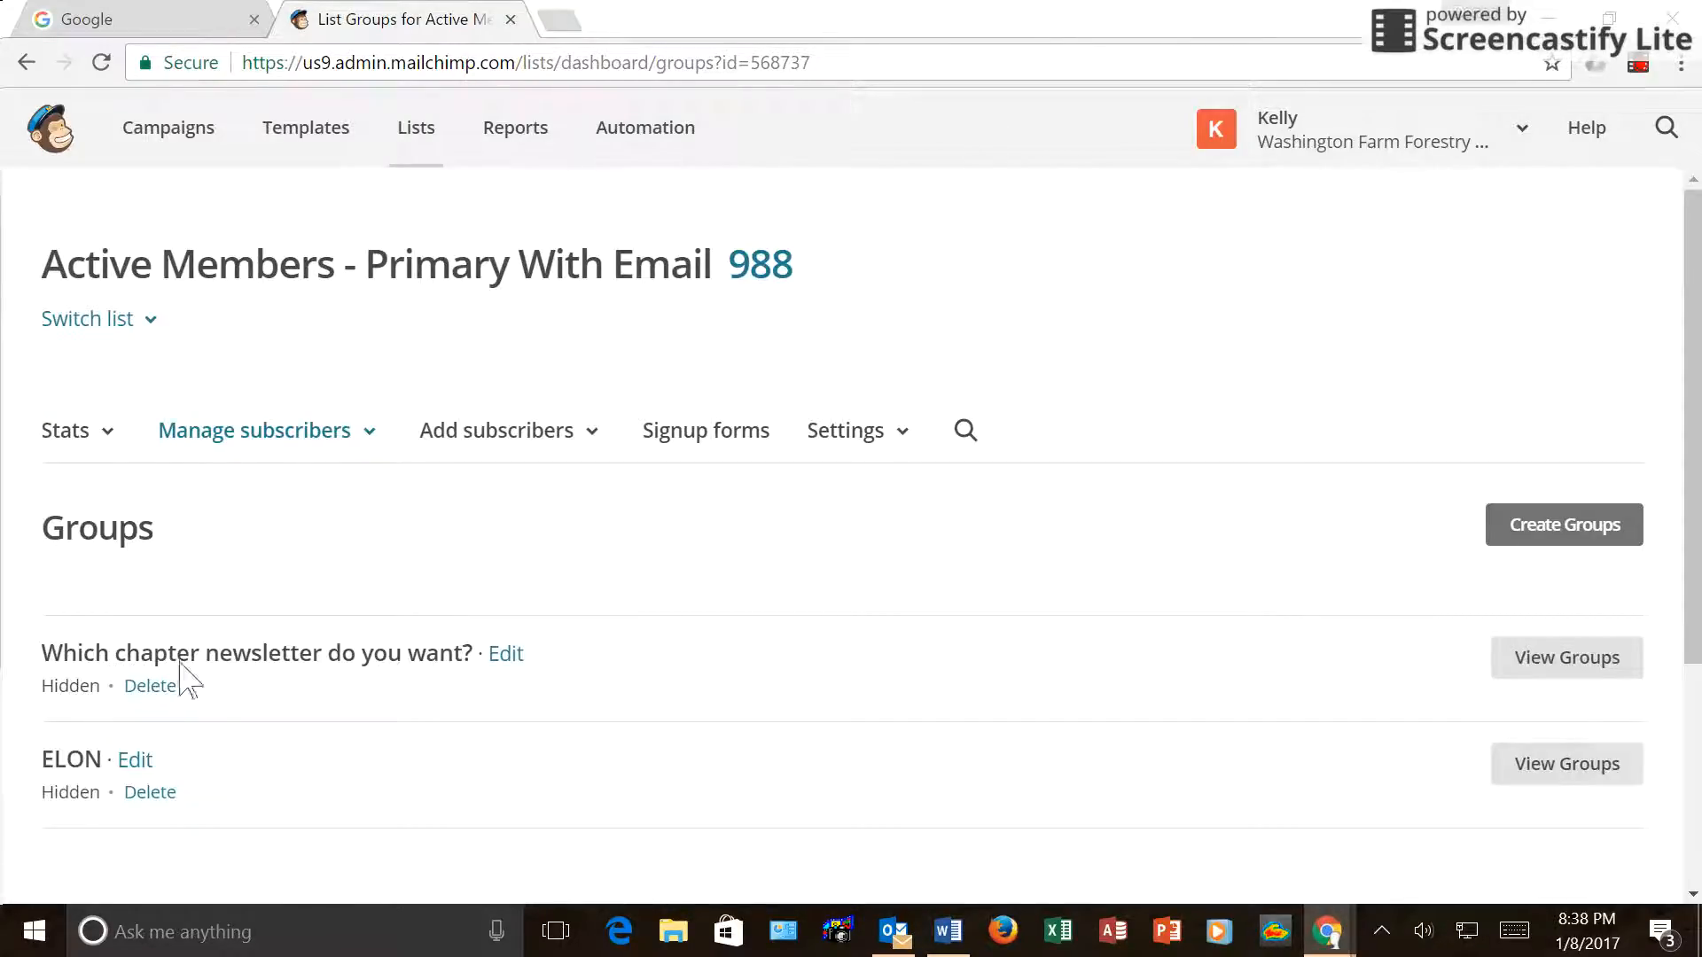
Expand the chapter newsletter groups and open the Lewis group's Send to campaign options.
left_click(1602, 667)
scroll(864, 594, "down", 3)
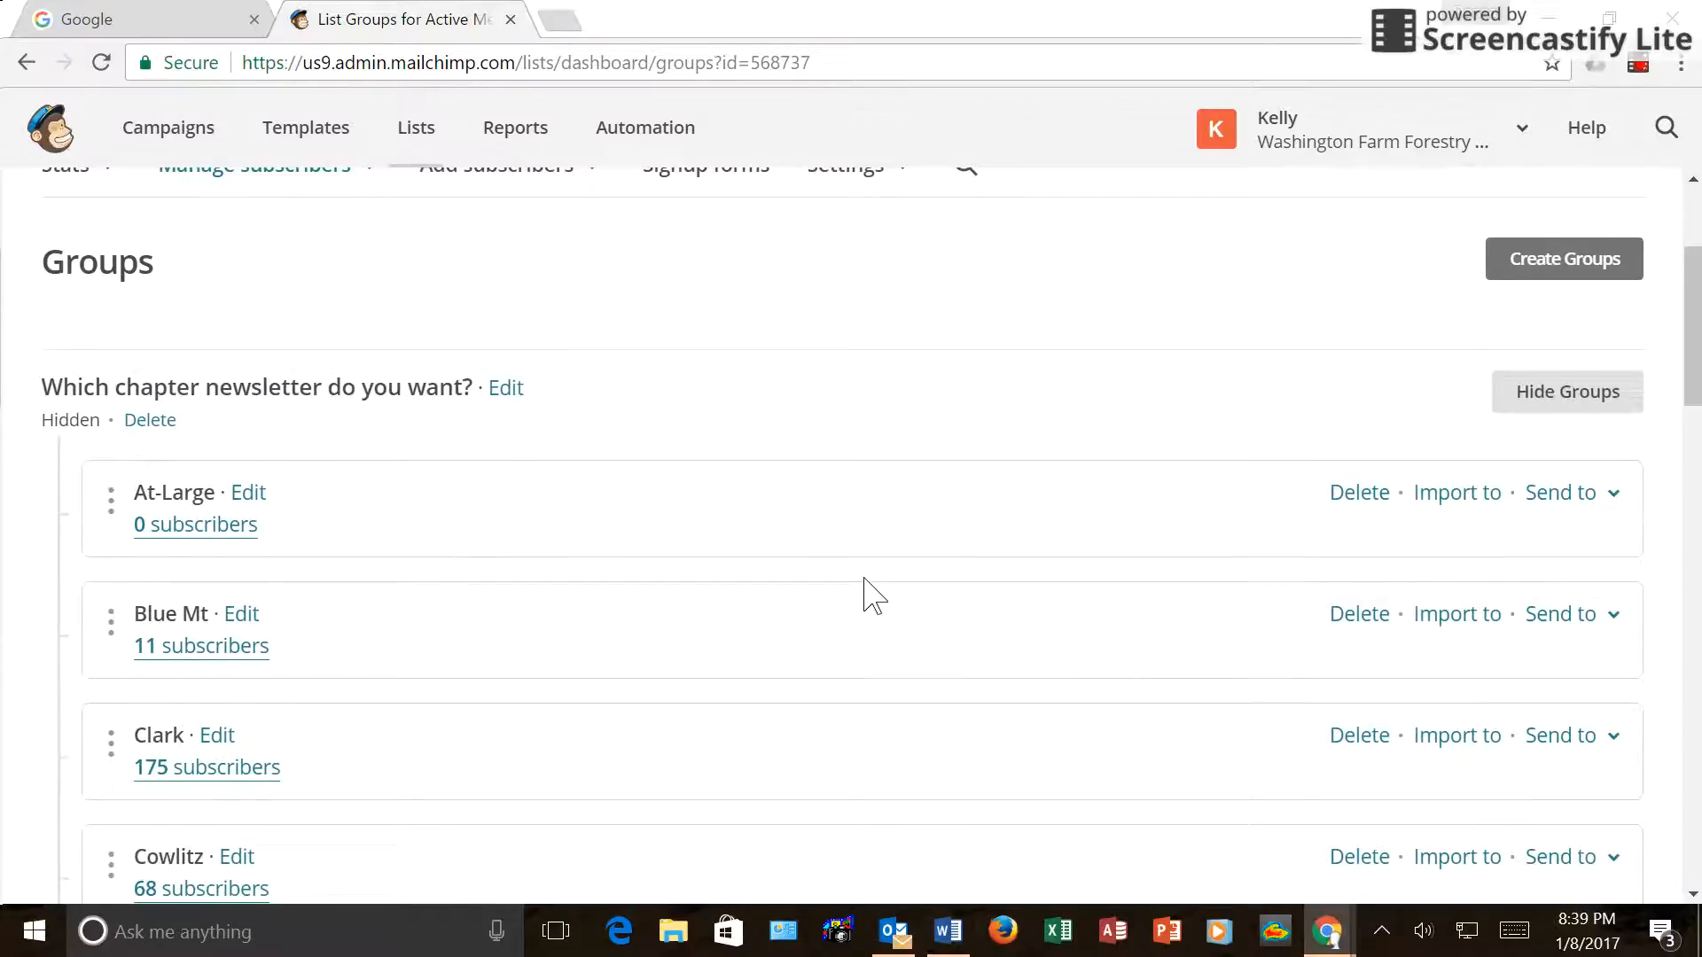
scroll(866, 596, "down", 6)
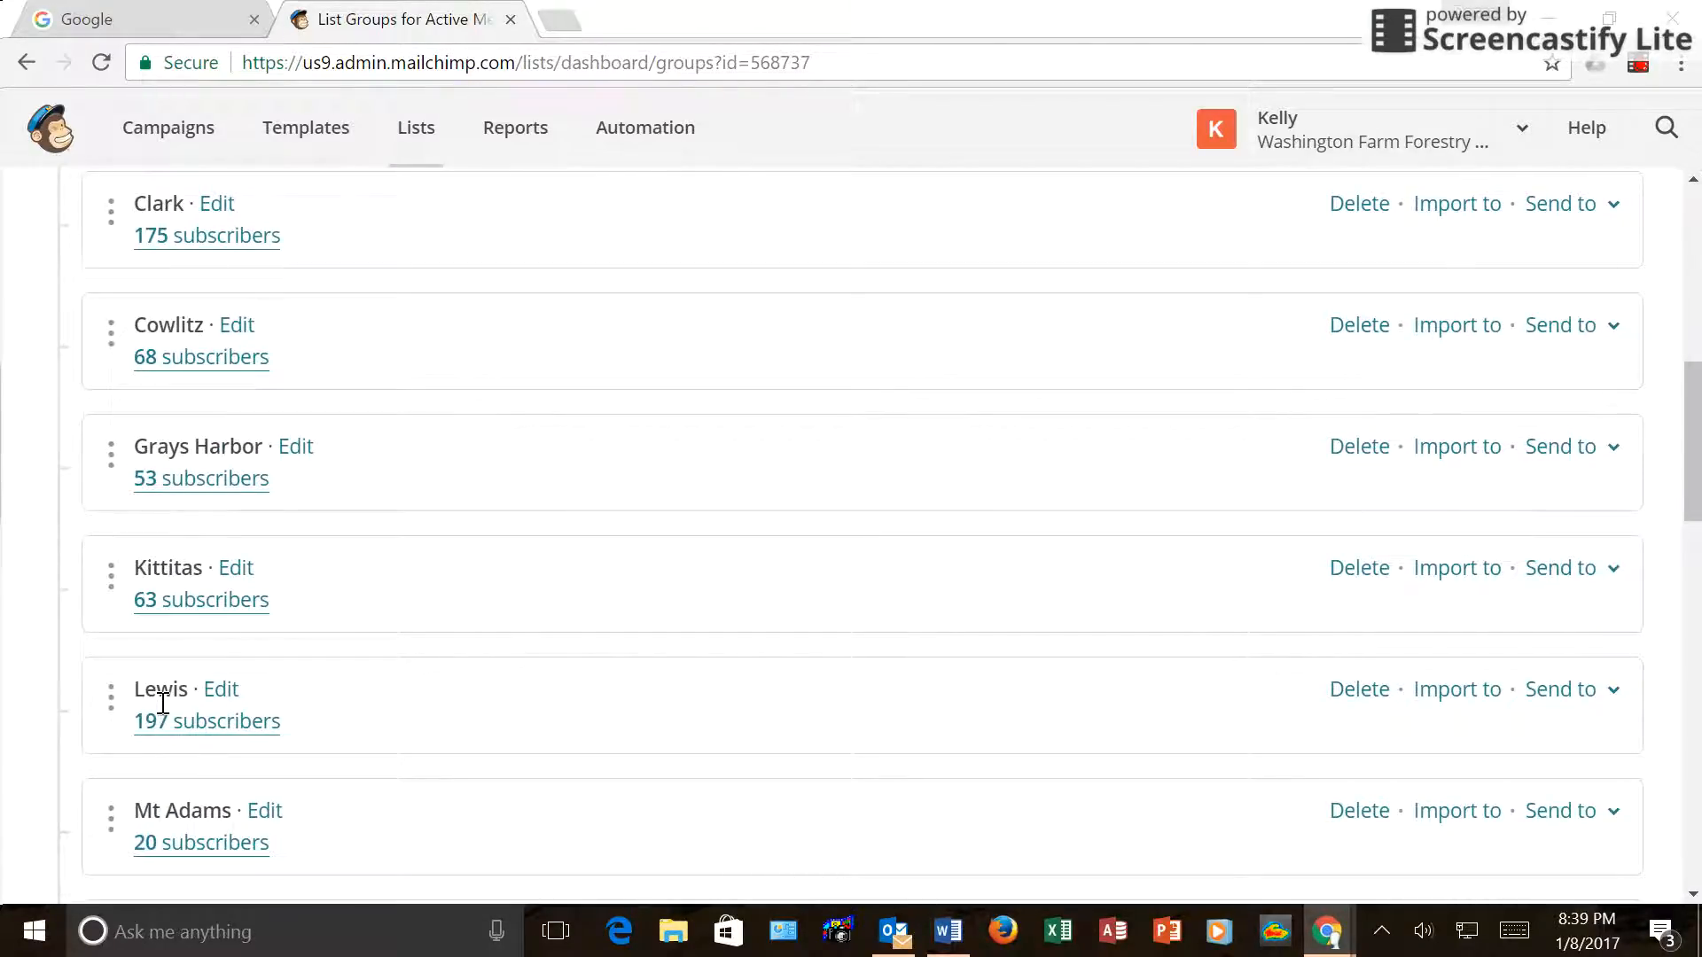
left_click(1613, 696)
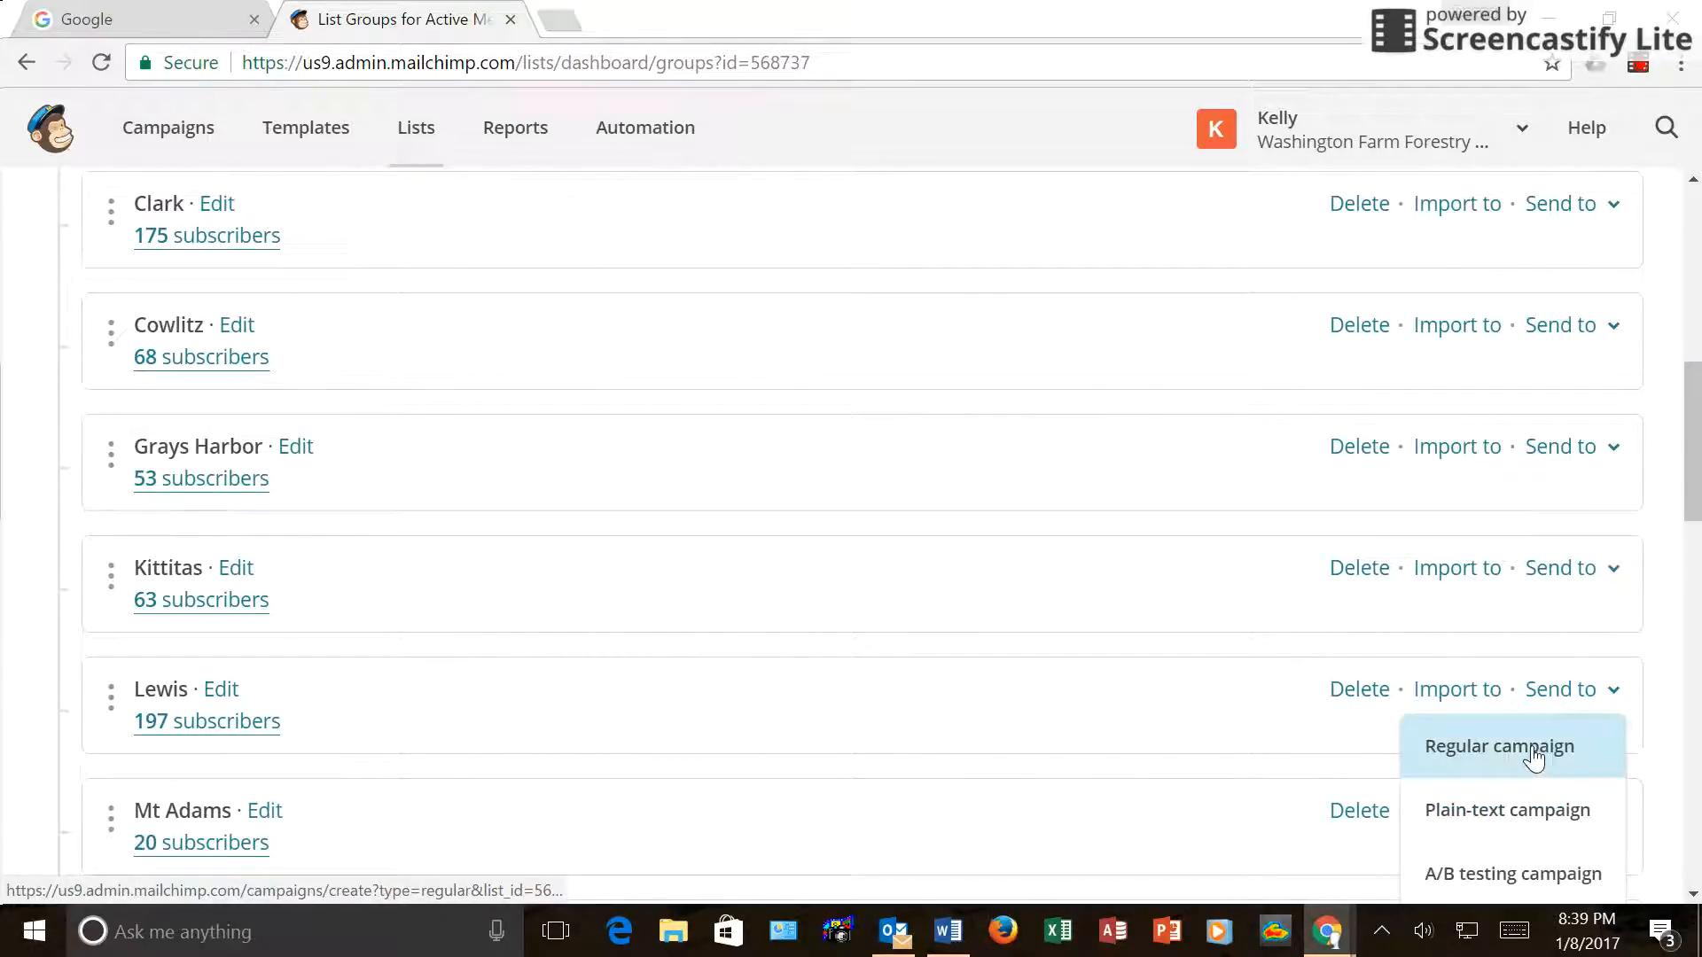
Start a regular campaign to the 197-recipient Lewis segment and continue to campaign info.
left_click(1534, 759)
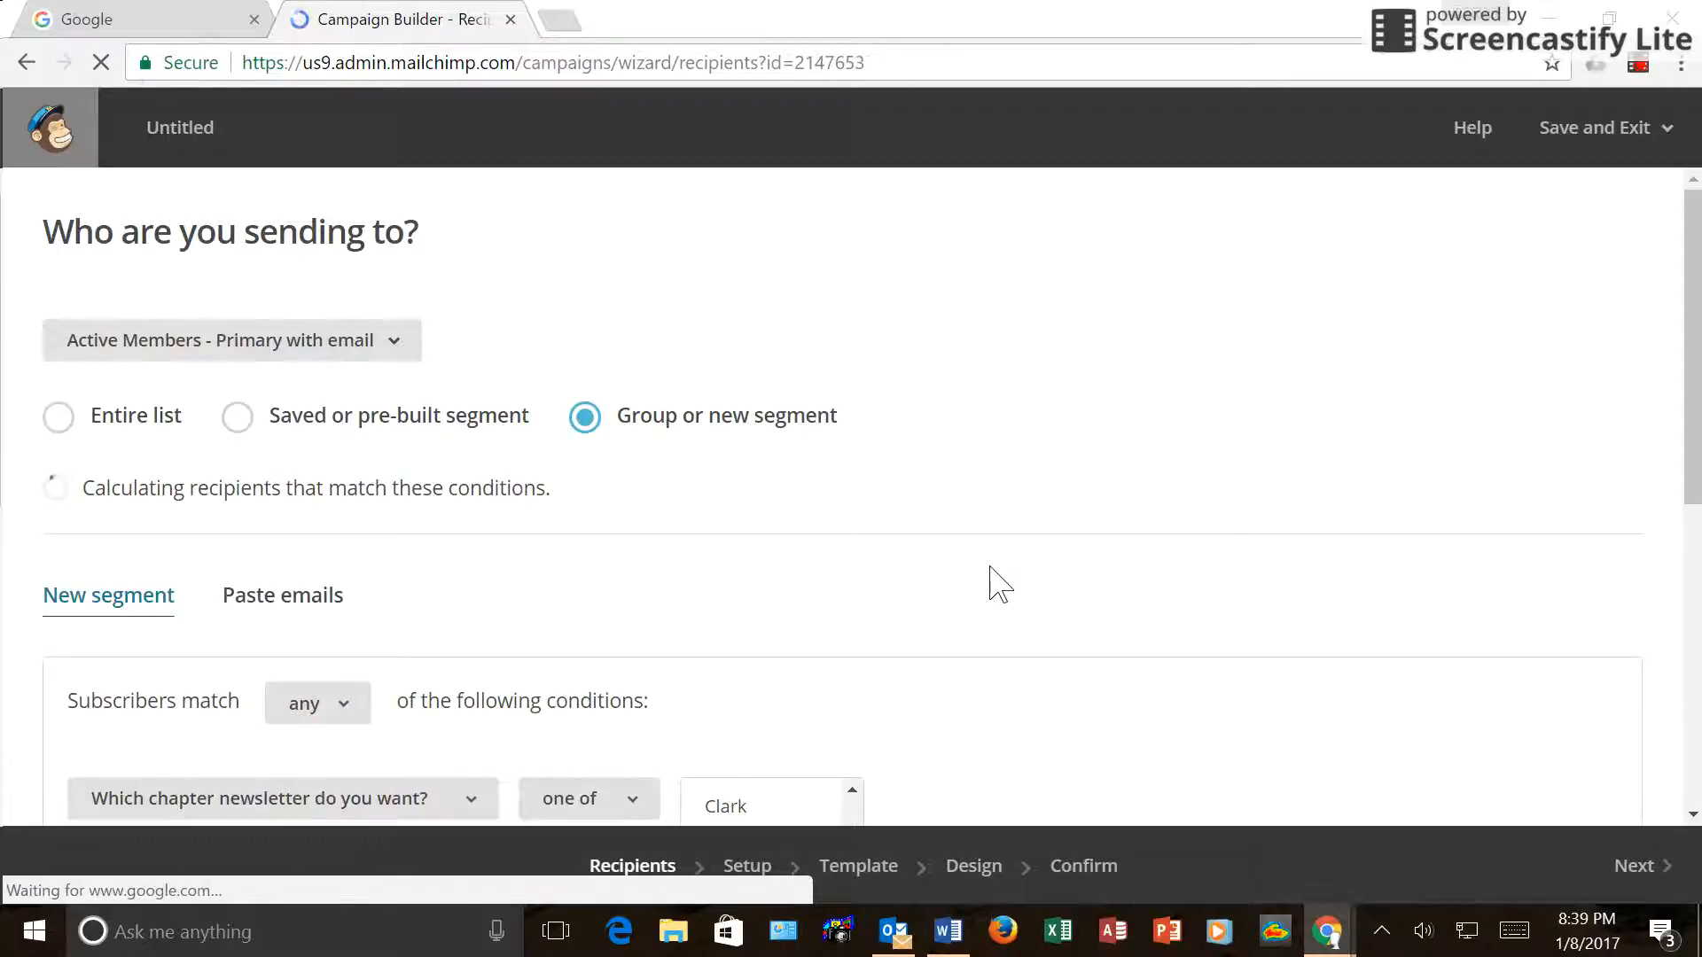
scroll(999, 585, "down", 1)
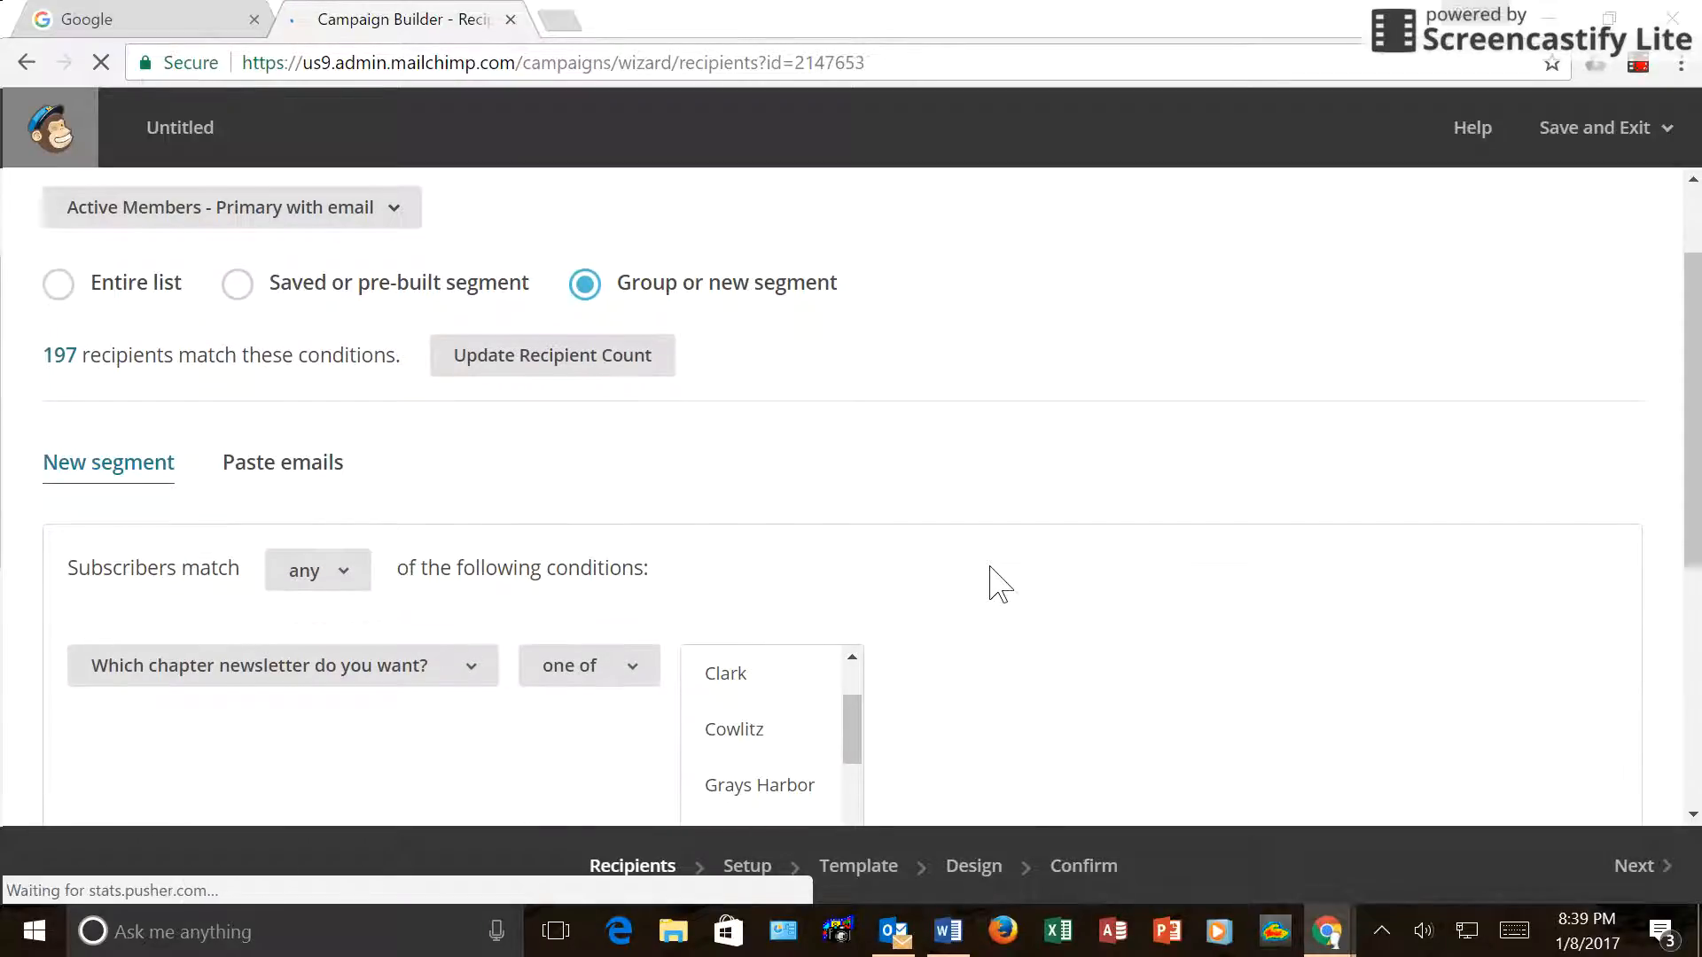
scroll(999, 585, "down", 5)
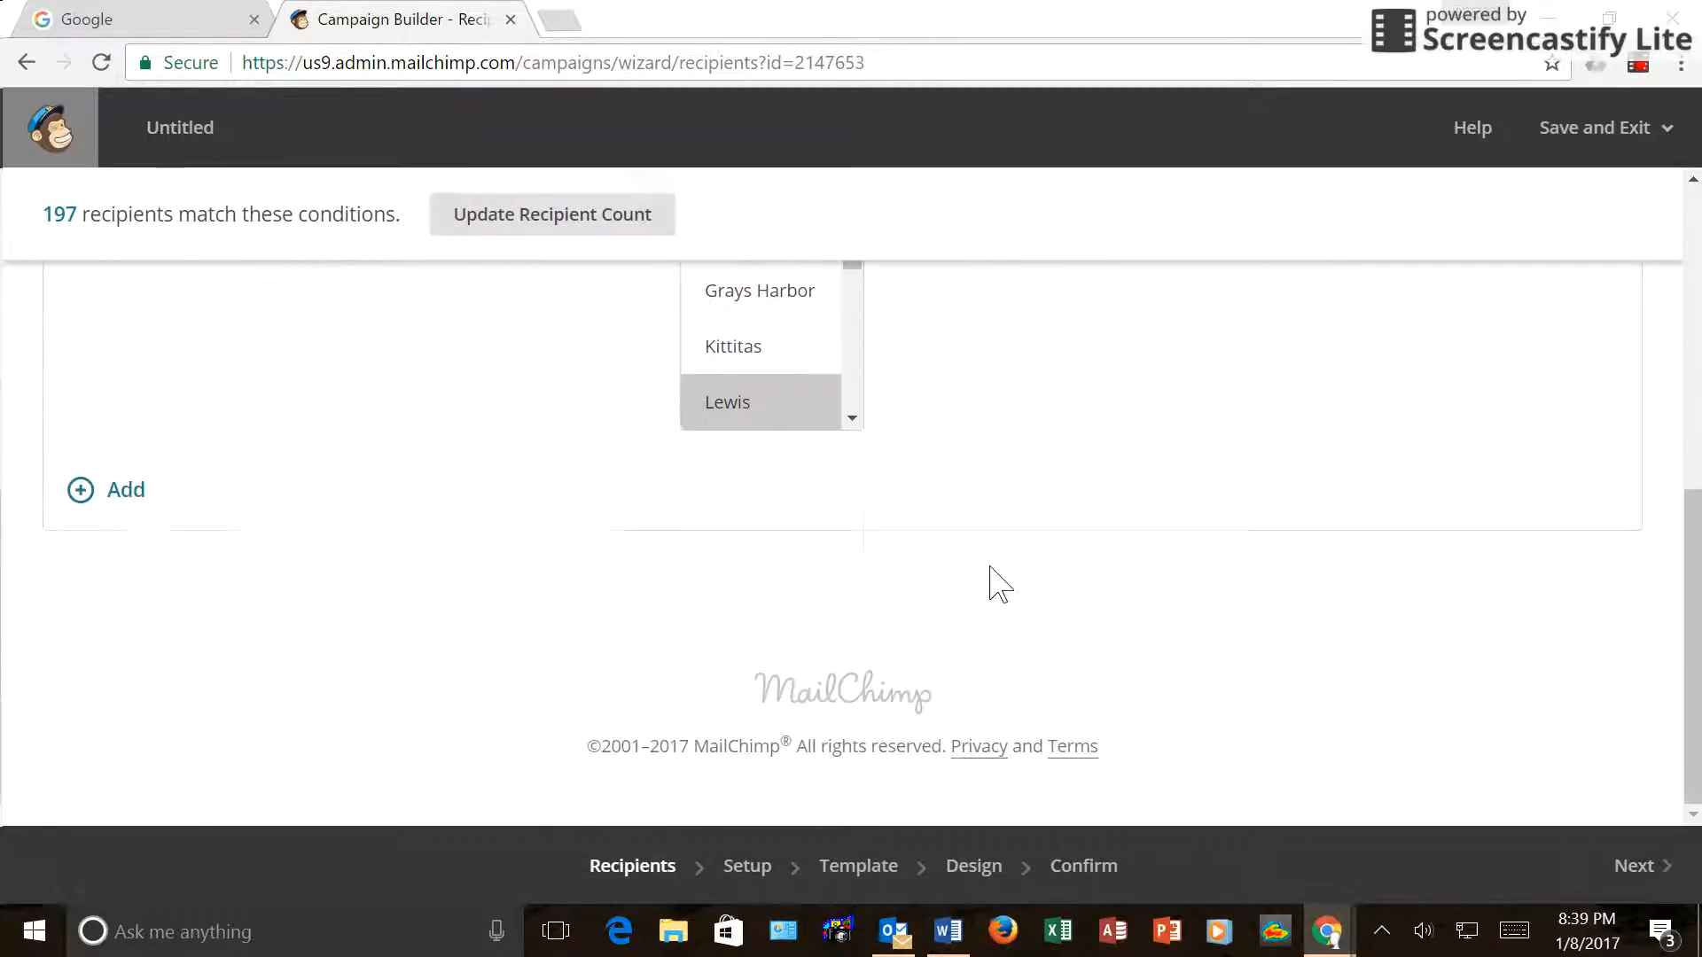
left_click(1629, 874)
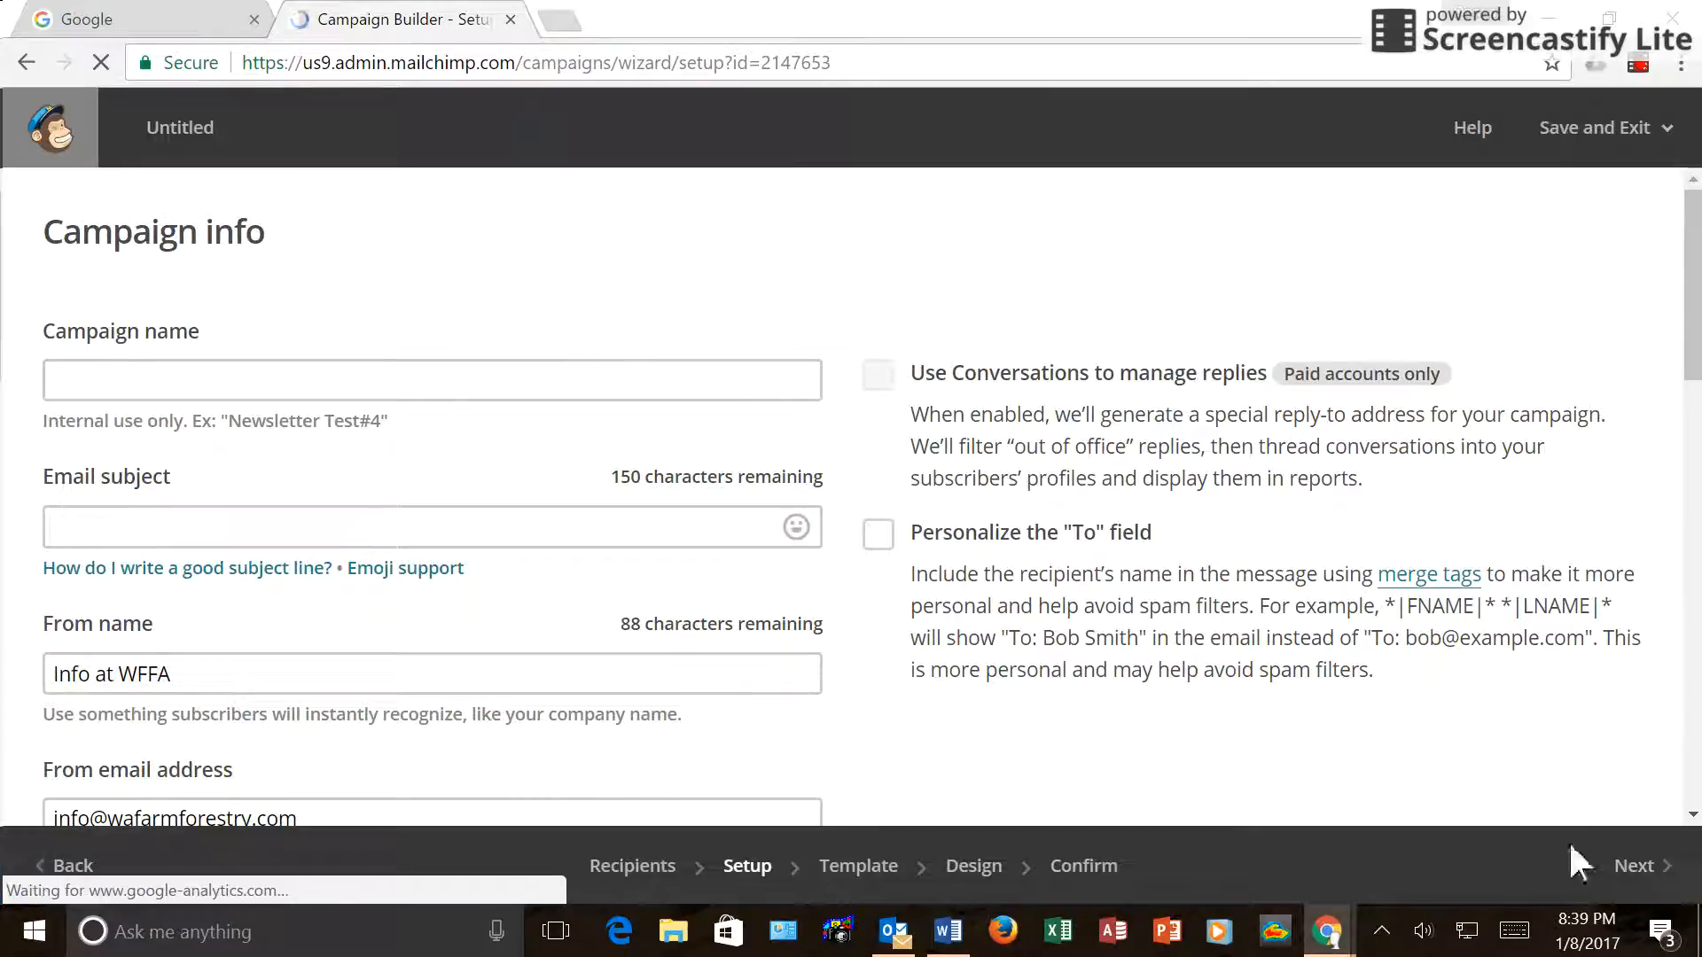
Name the campaign 'Lewis Jan 2017' with subject 'LCFFA Meeting - Last Minute Reminder'.
left_click(233, 384)
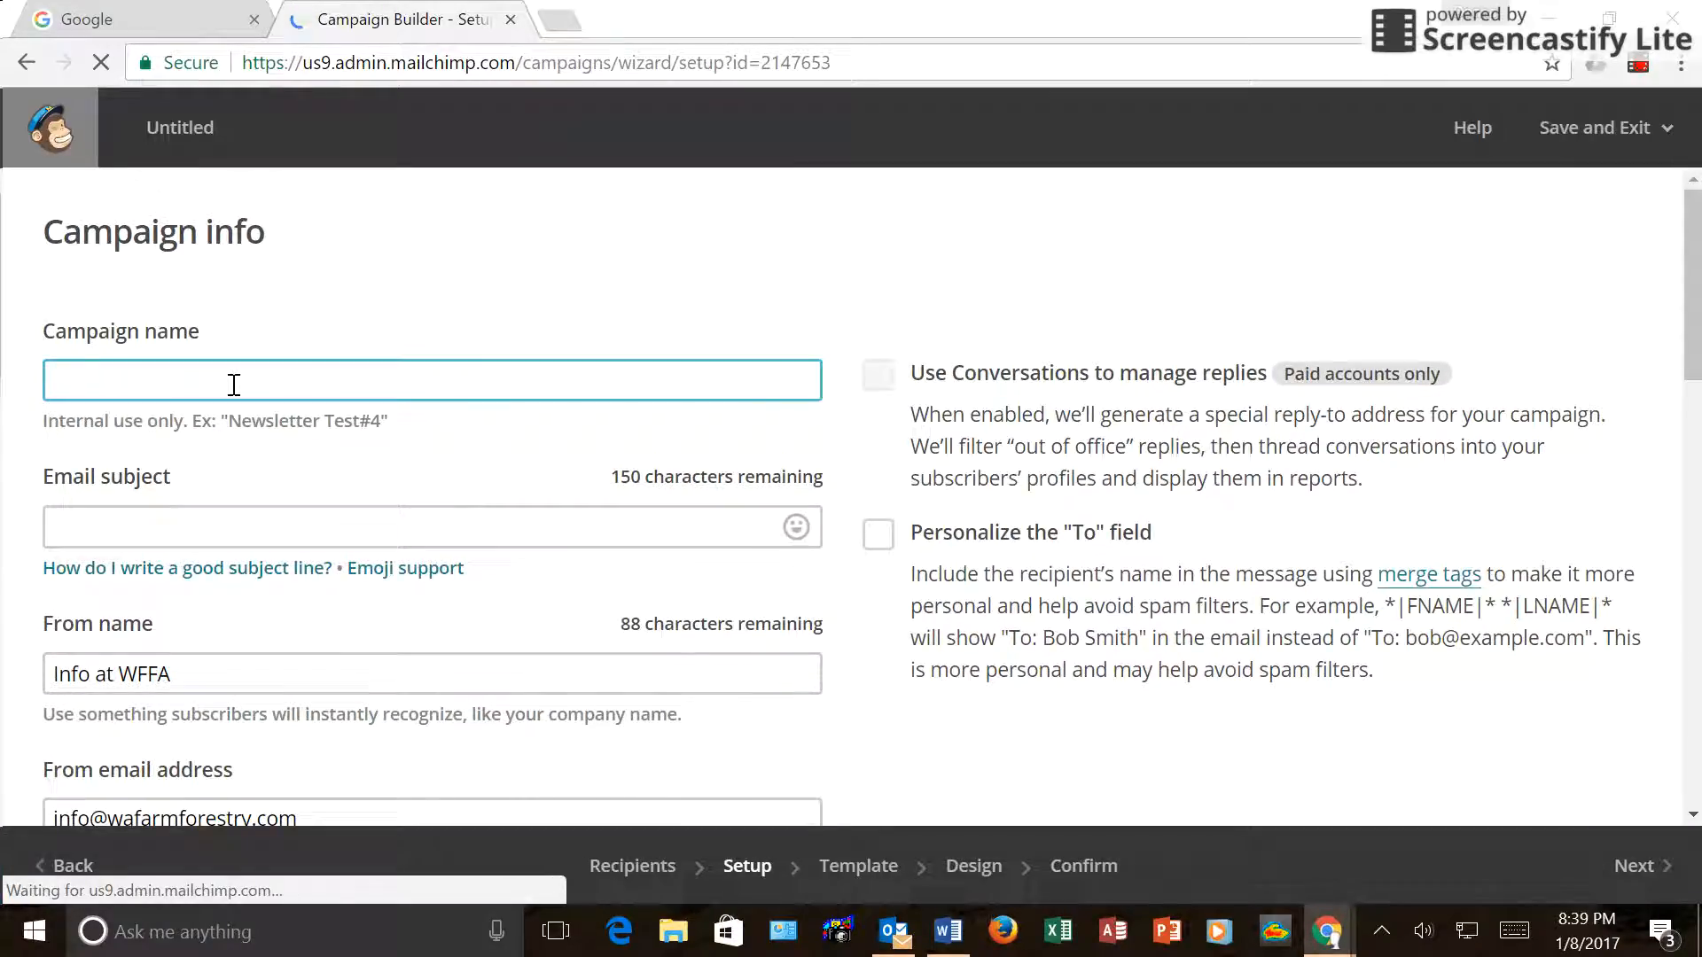
type("Lewis Ja")
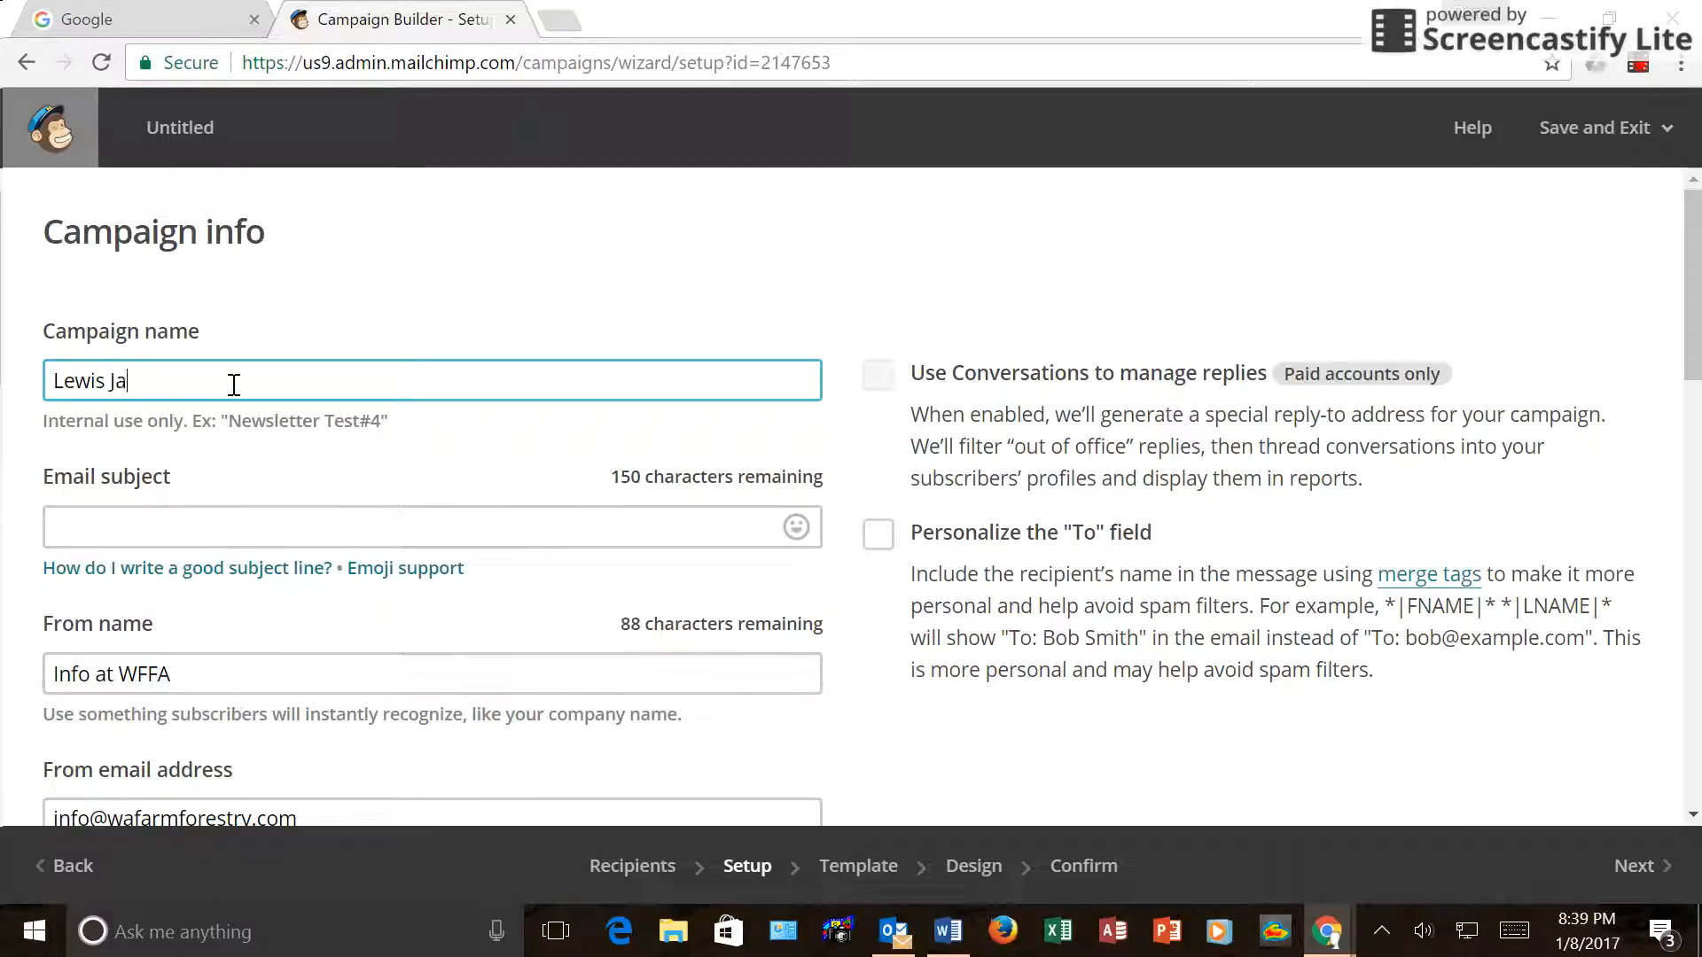
type("n 2017")
left_click(211, 524)
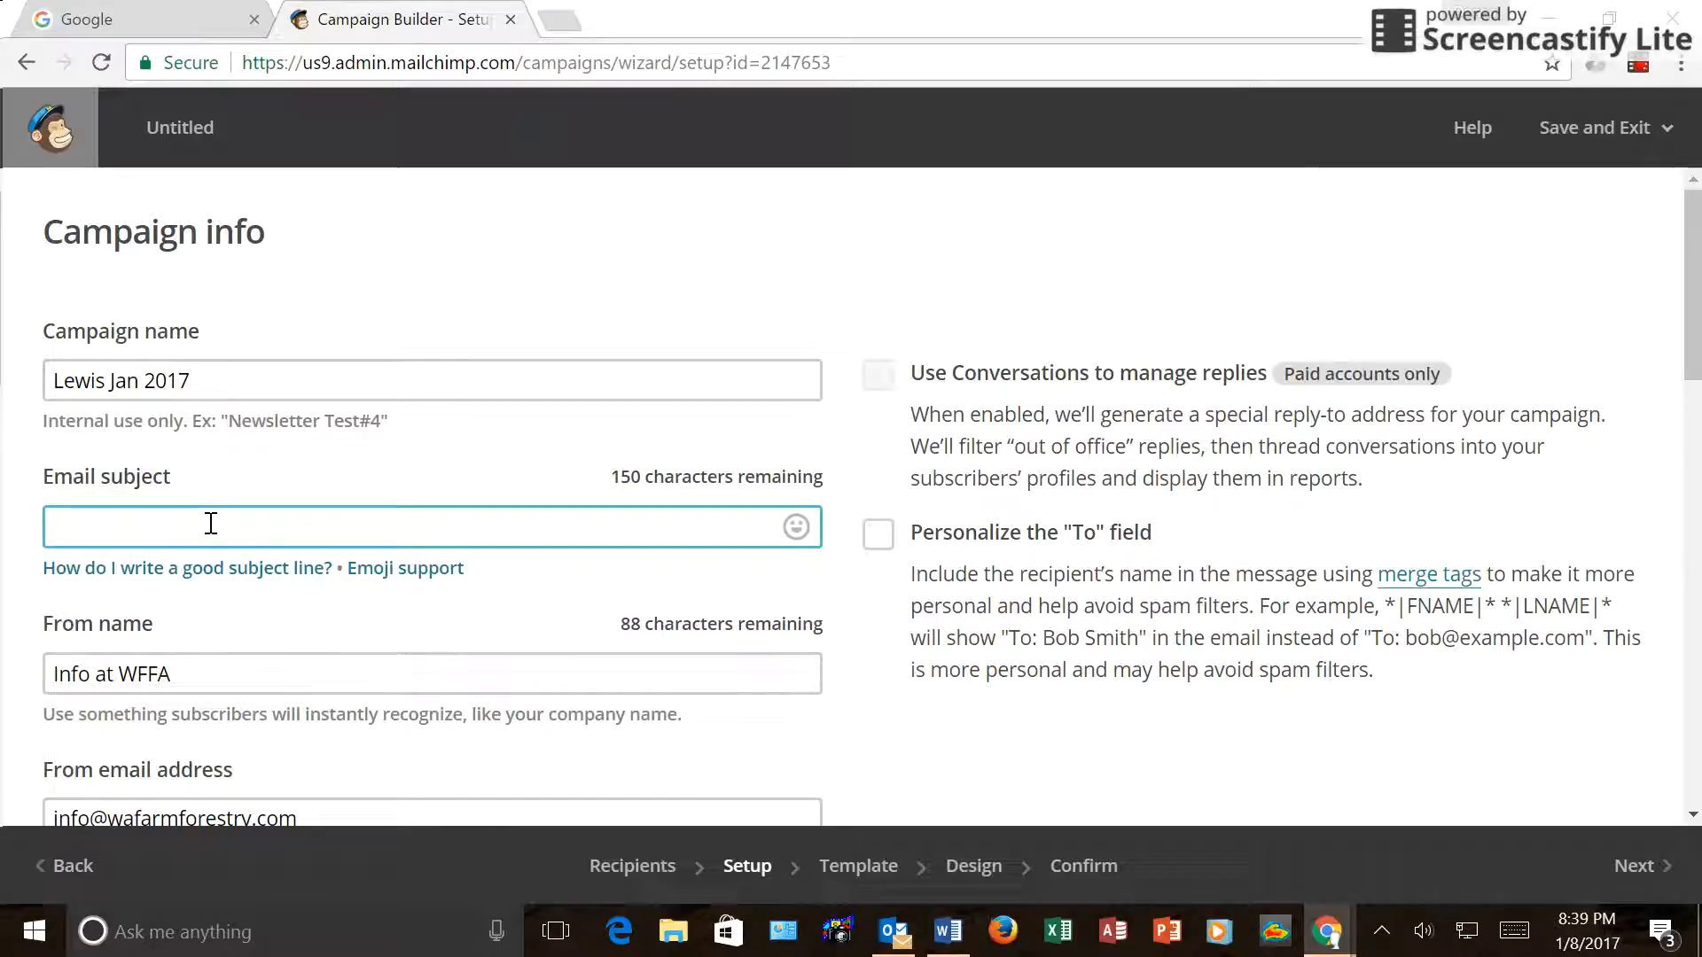
type("LCFFA Meeting -")
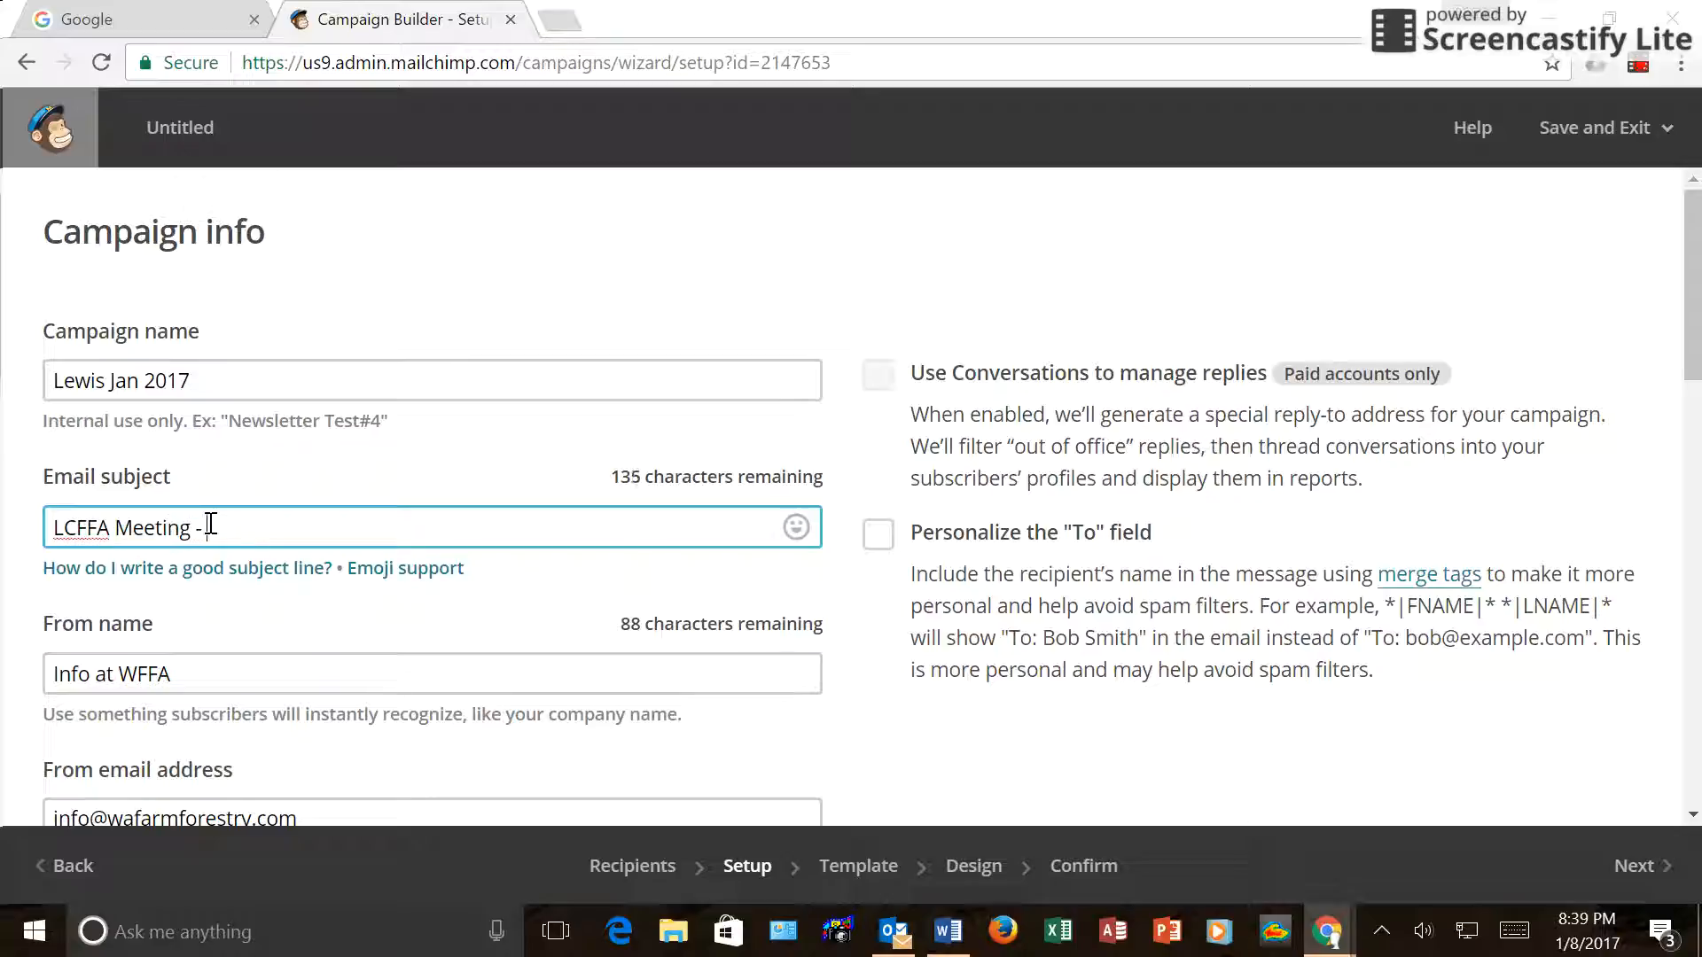
type(" Last Minute Reminder")
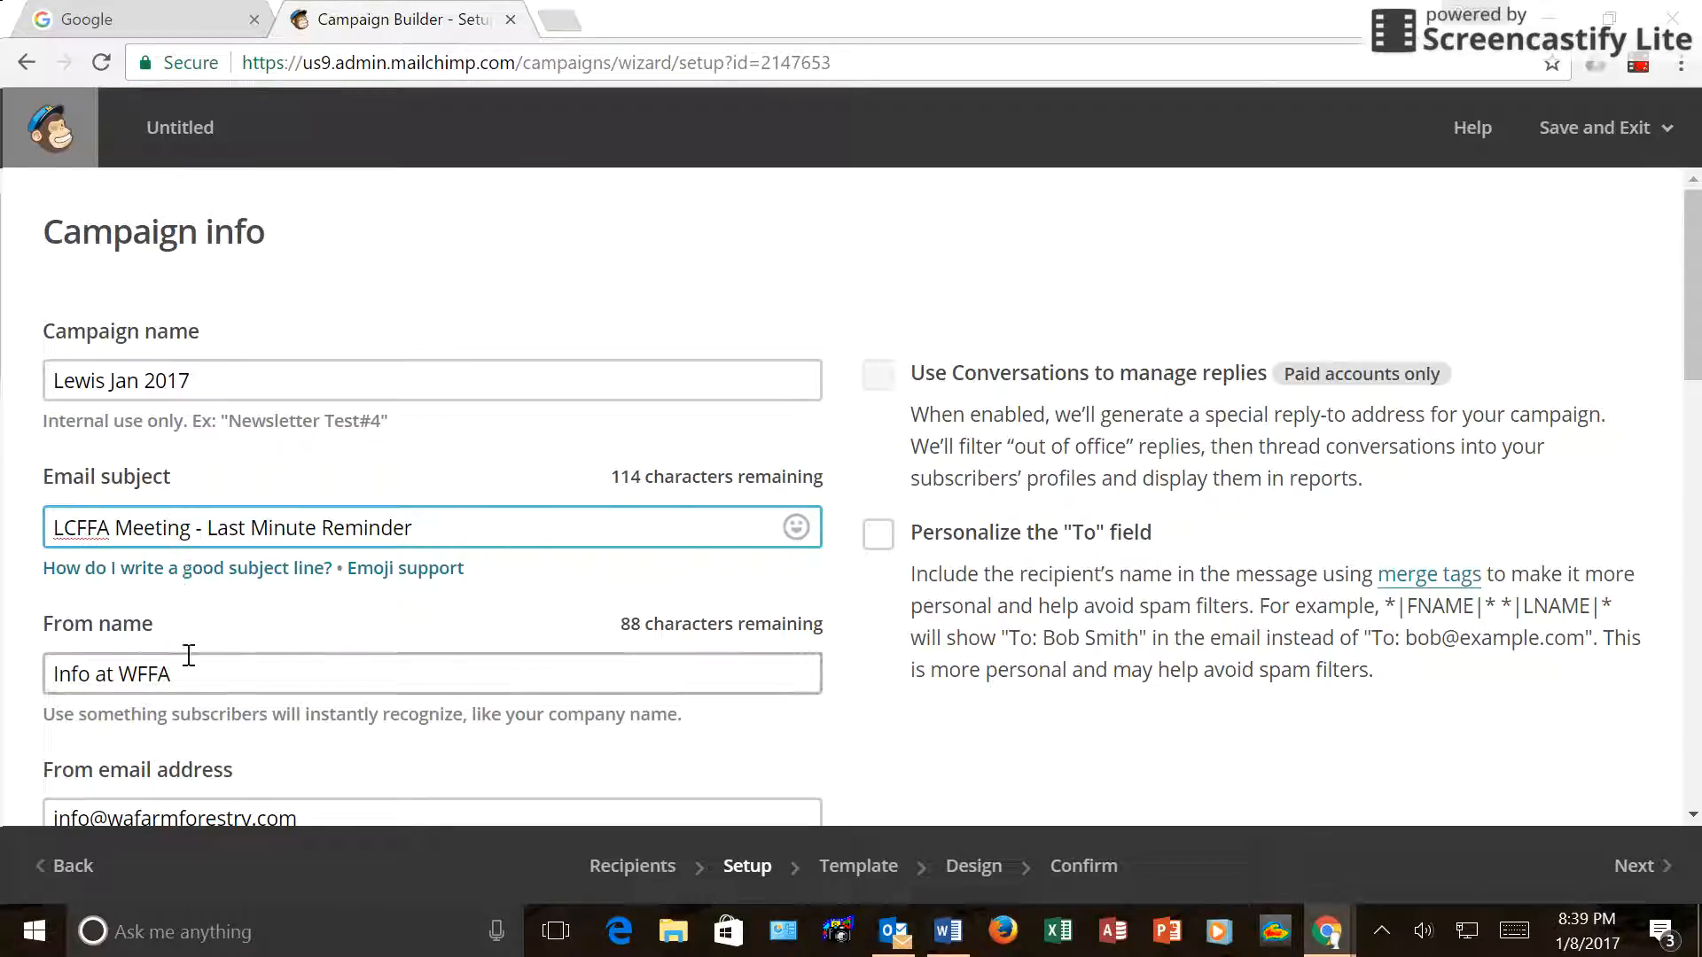
Replace the From name with the sender's name and choose the suggested sender e-mail address.
left_click_drag(174, 675, 30, 638)
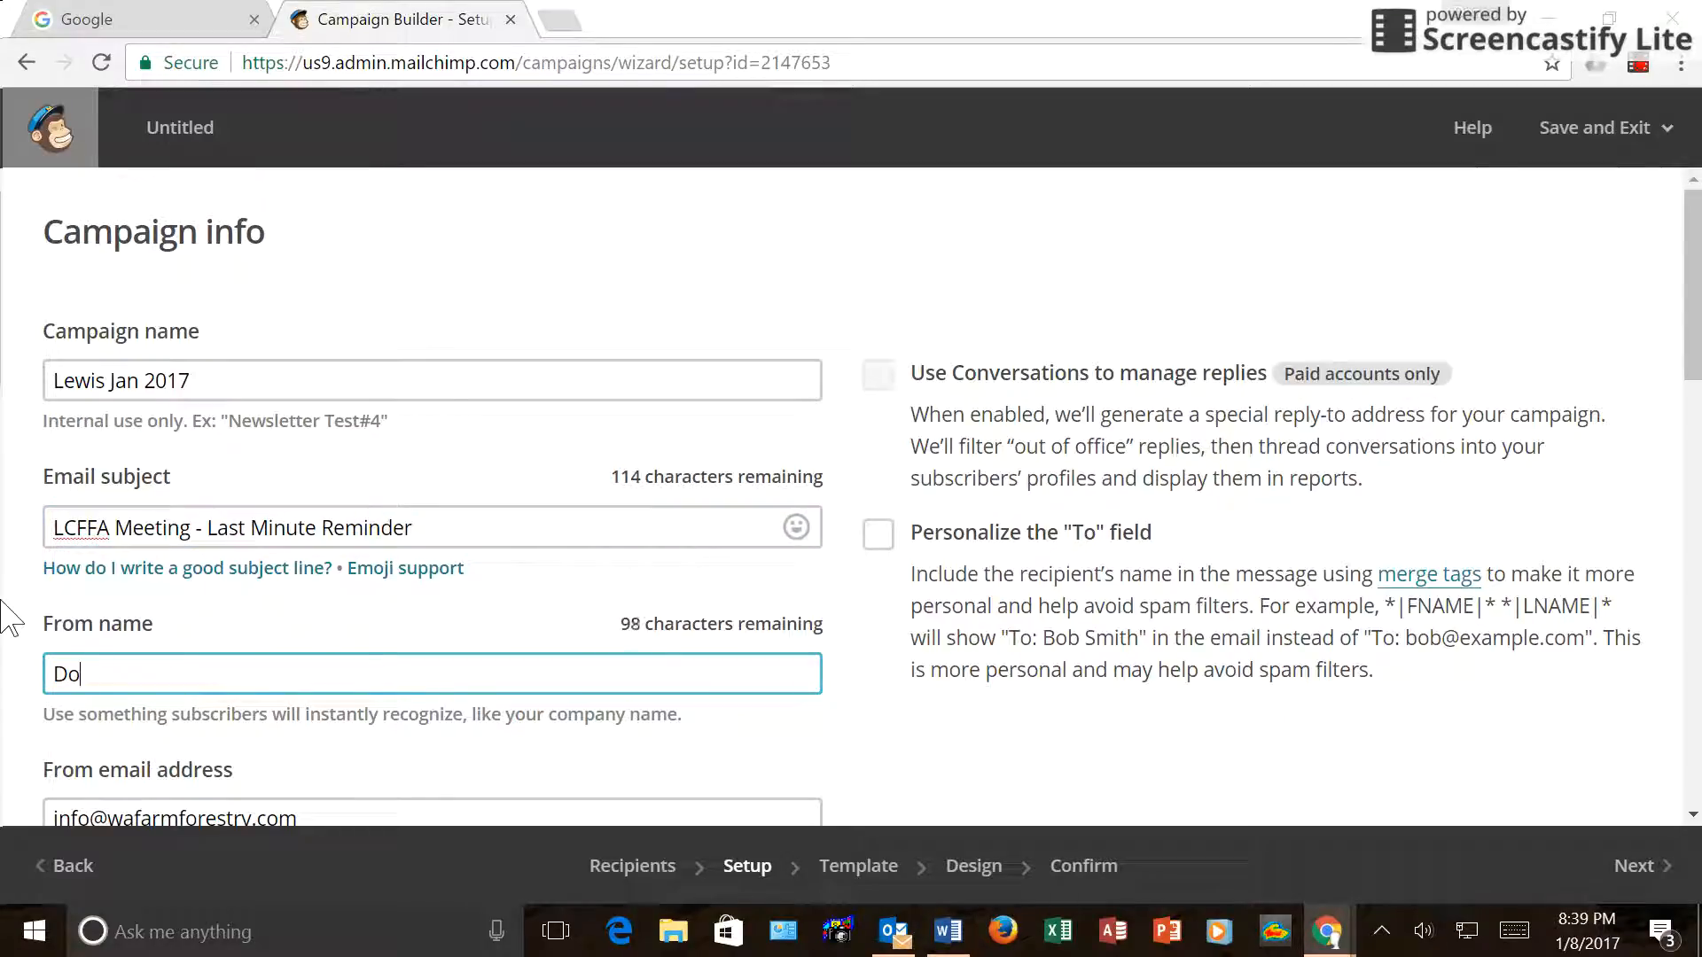
scroll(9, 616, "down", 1)
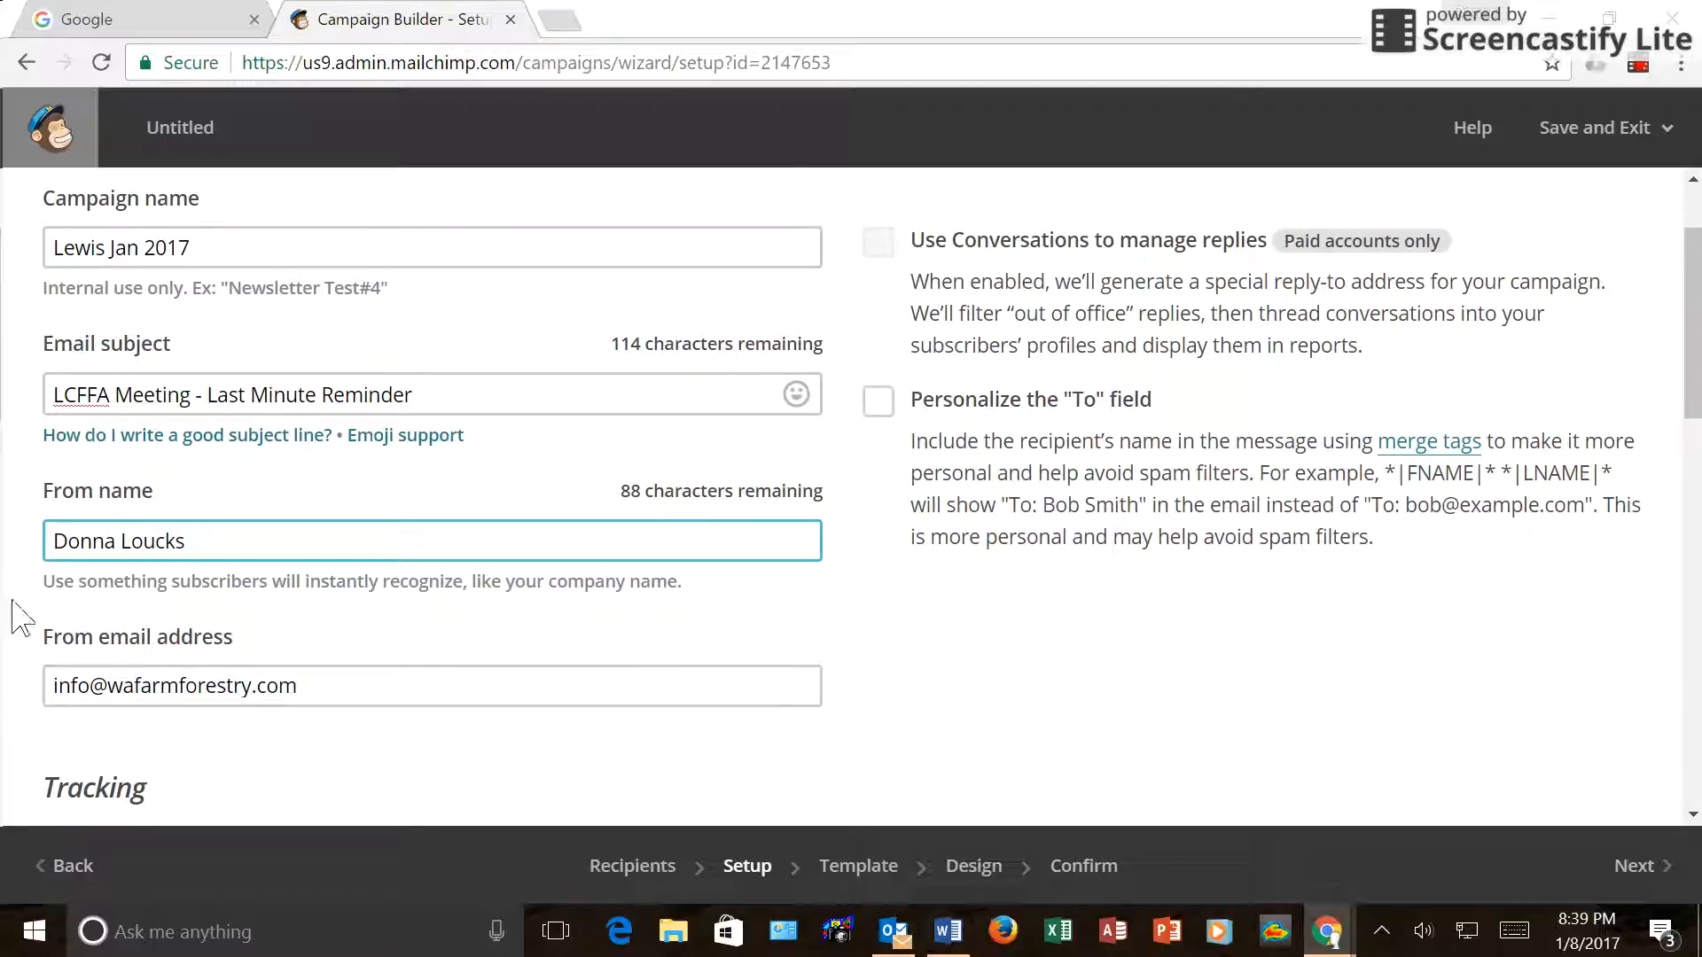
left_click_drag(315, 686, 4, 657)
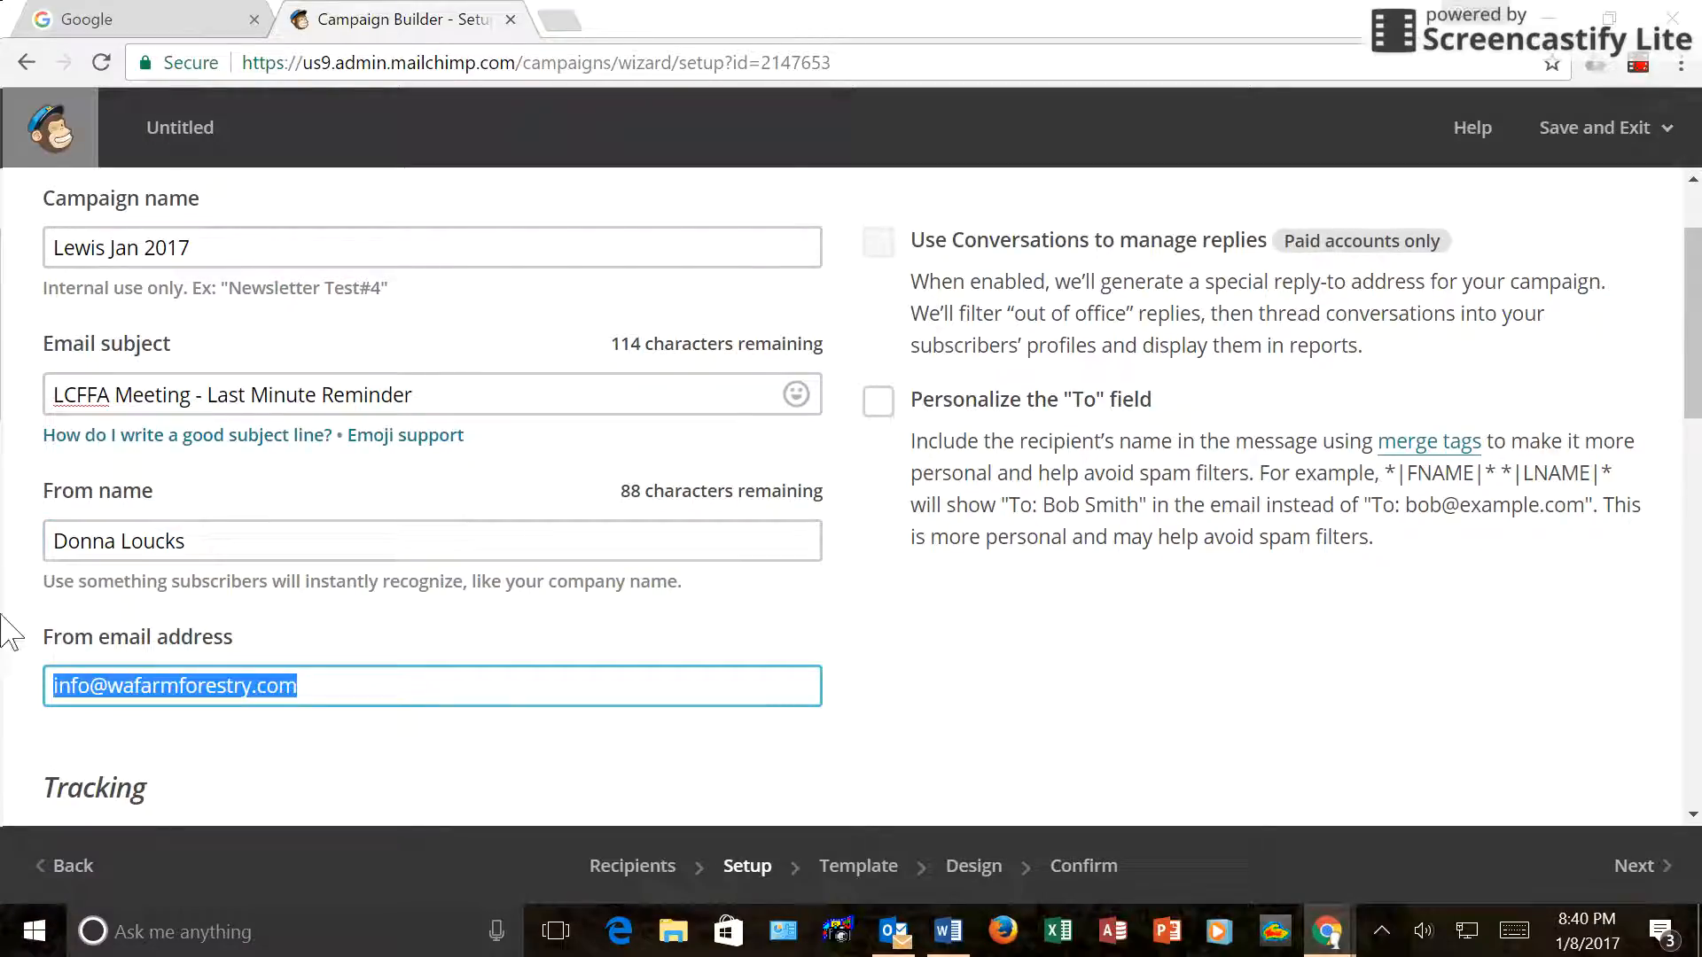
type("lo")
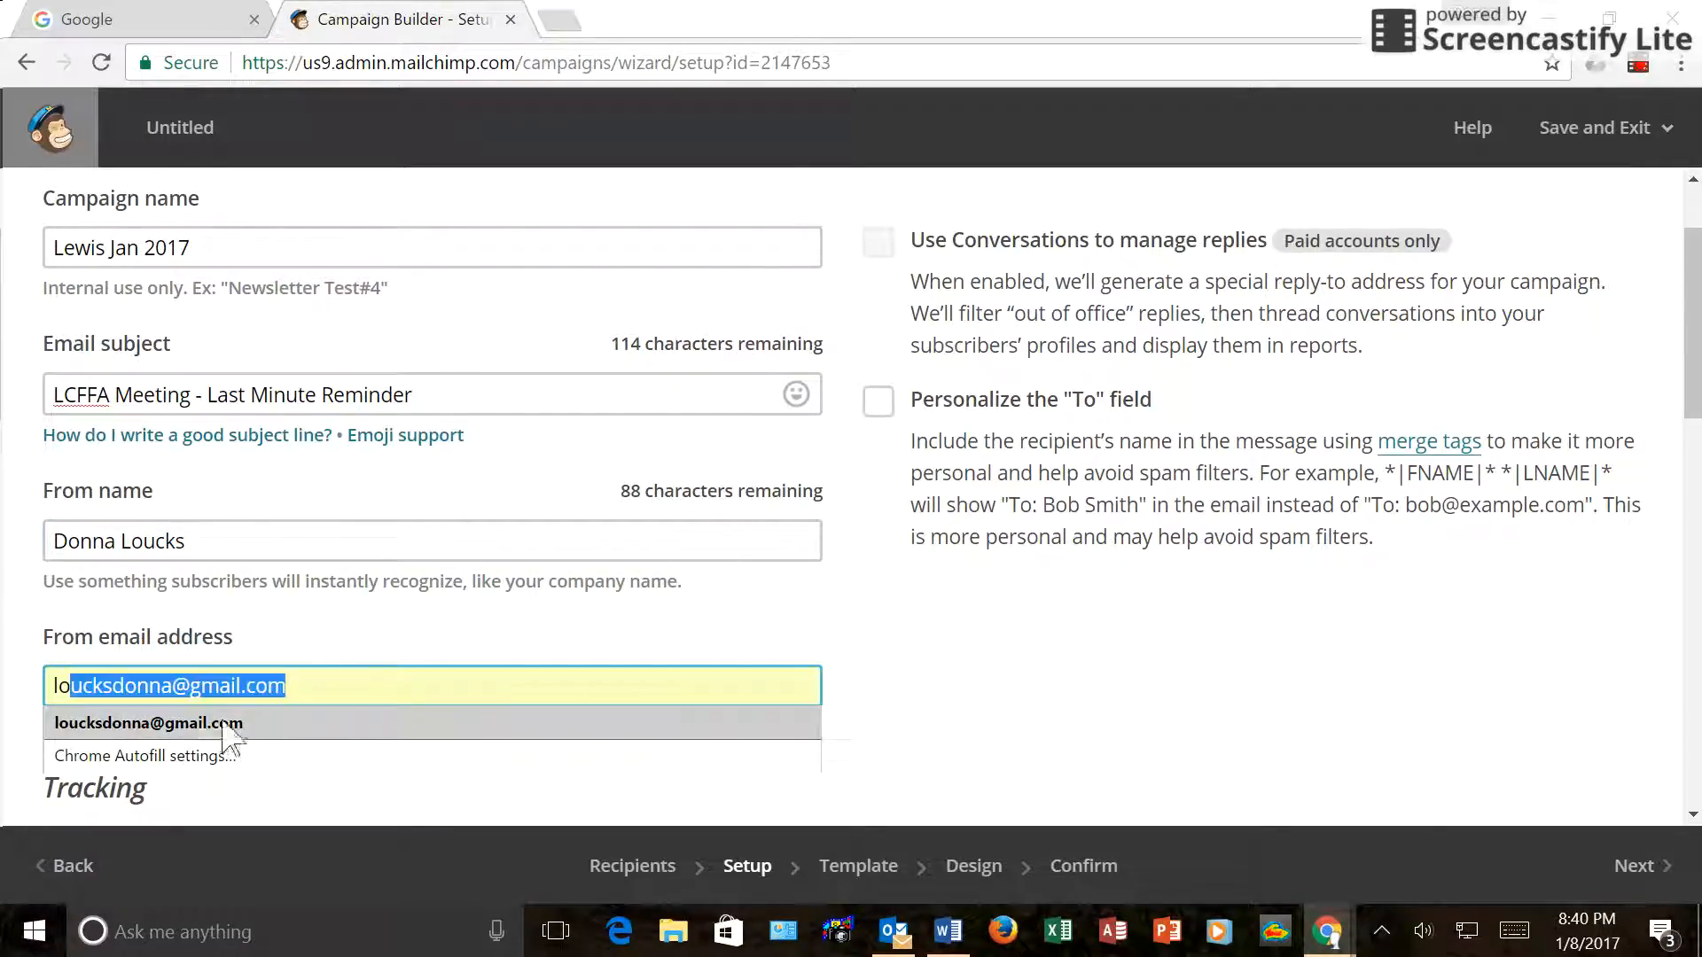
left_click(201, 726)
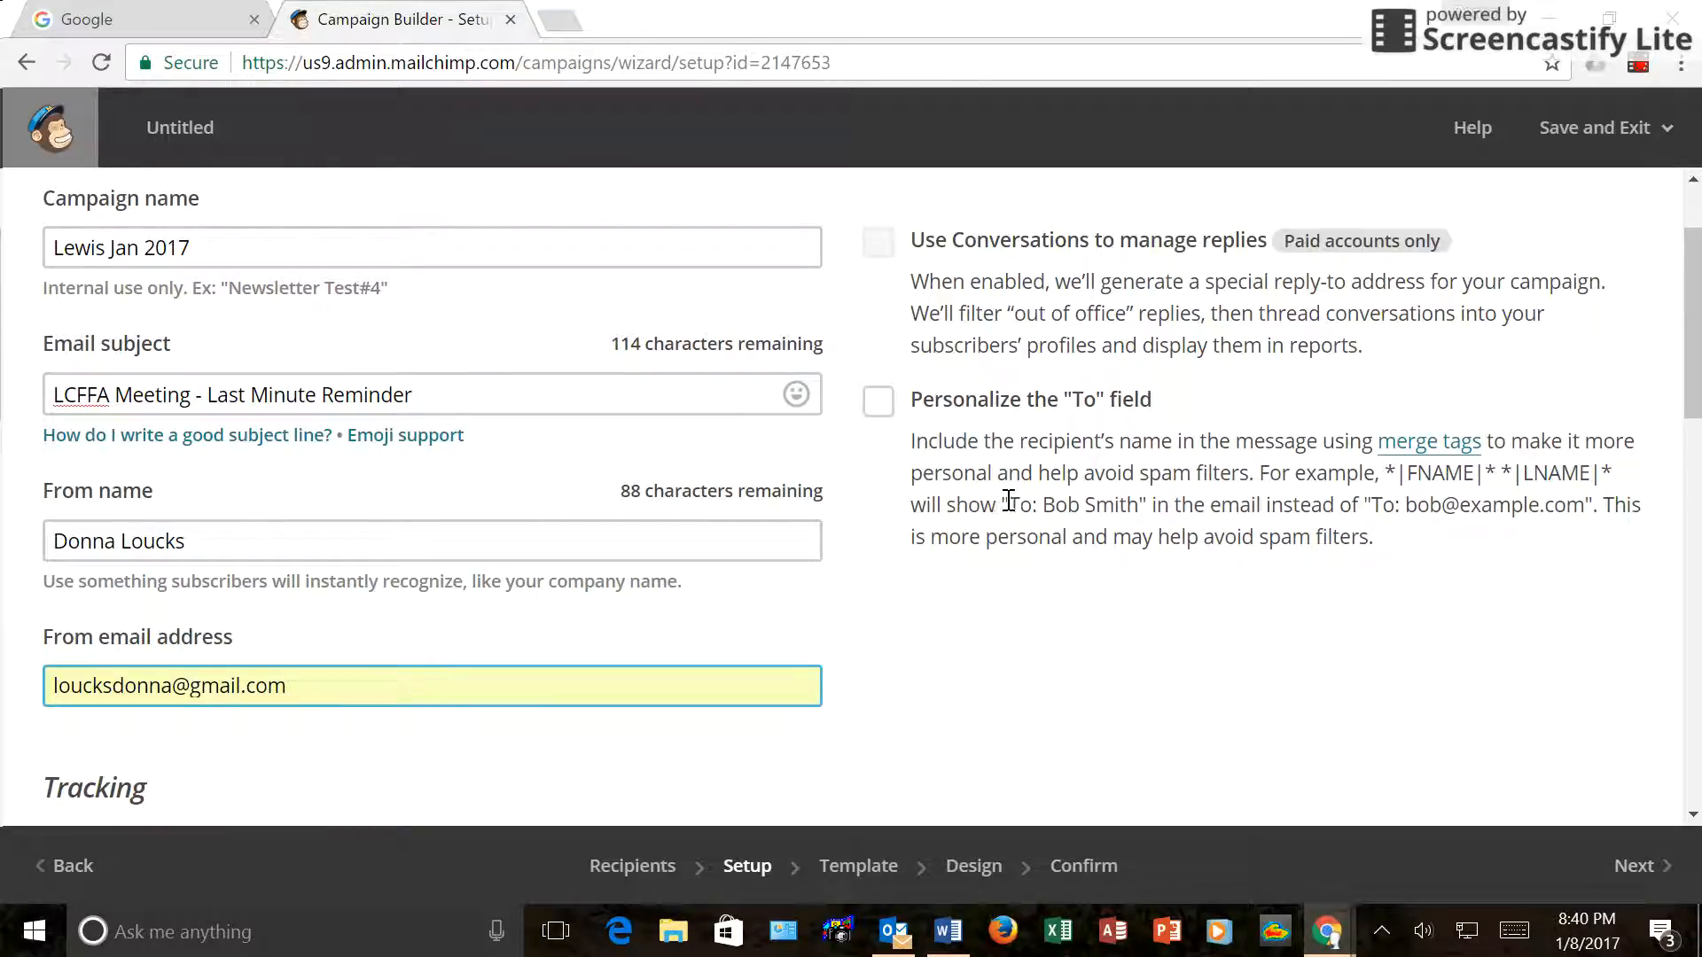
scroll(1007, 497, "down", 4)
scroll(1009, 499, "down", 10)
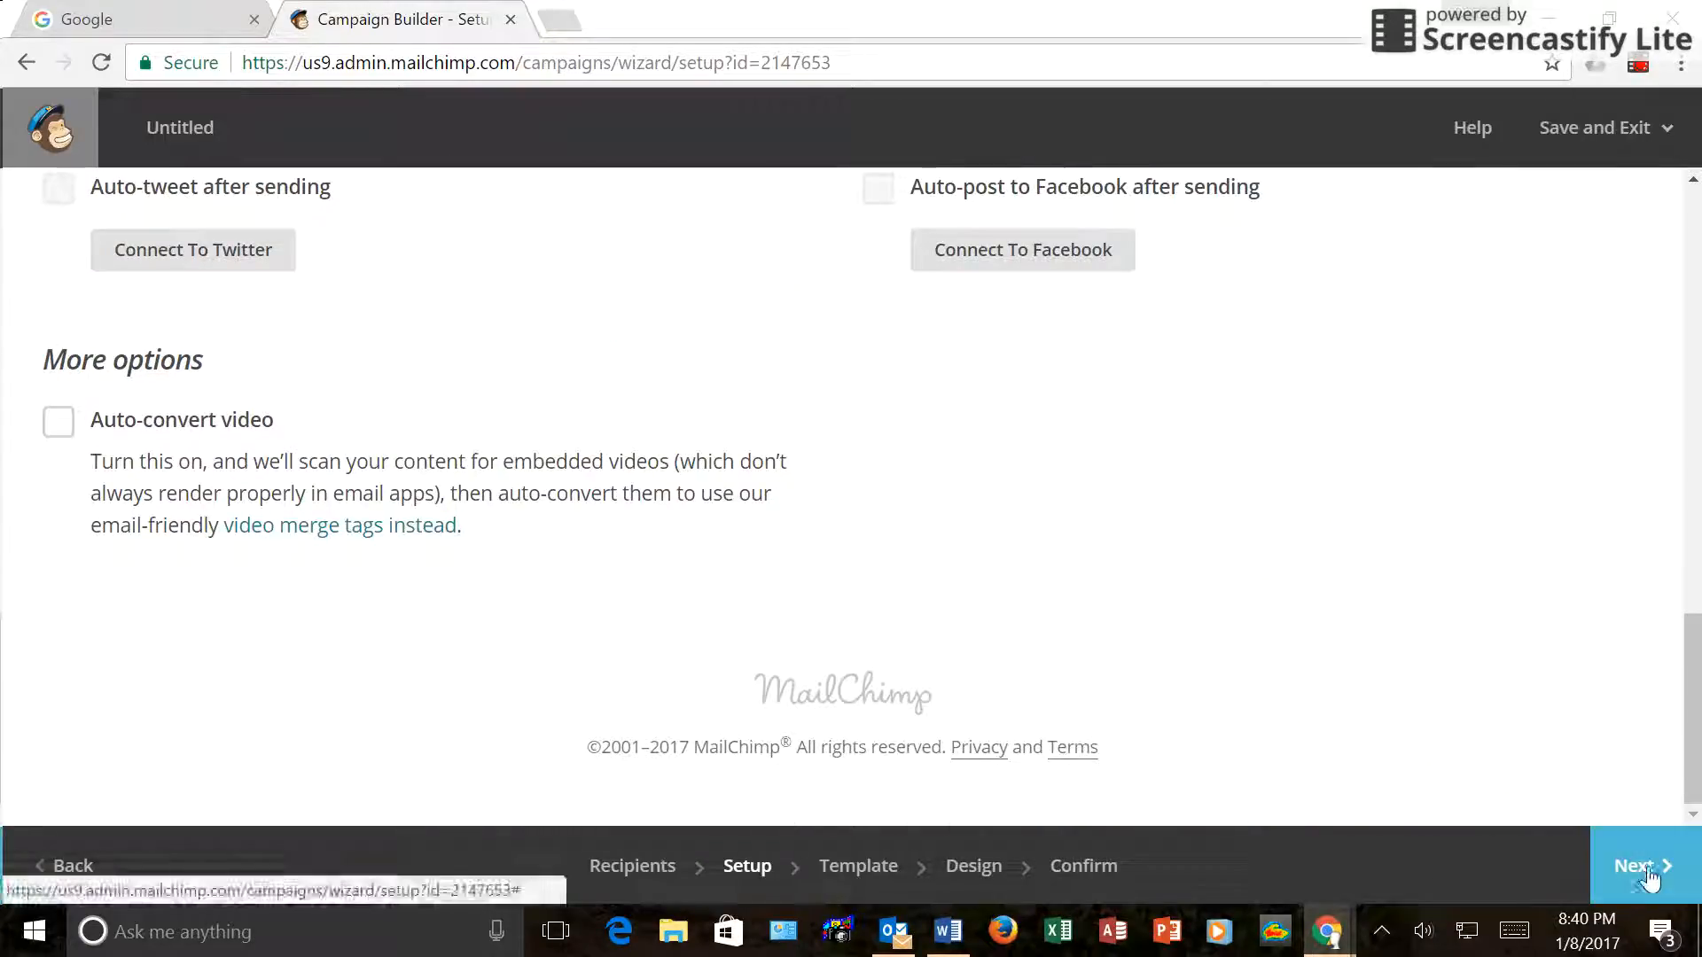
left_click(1649, 875)
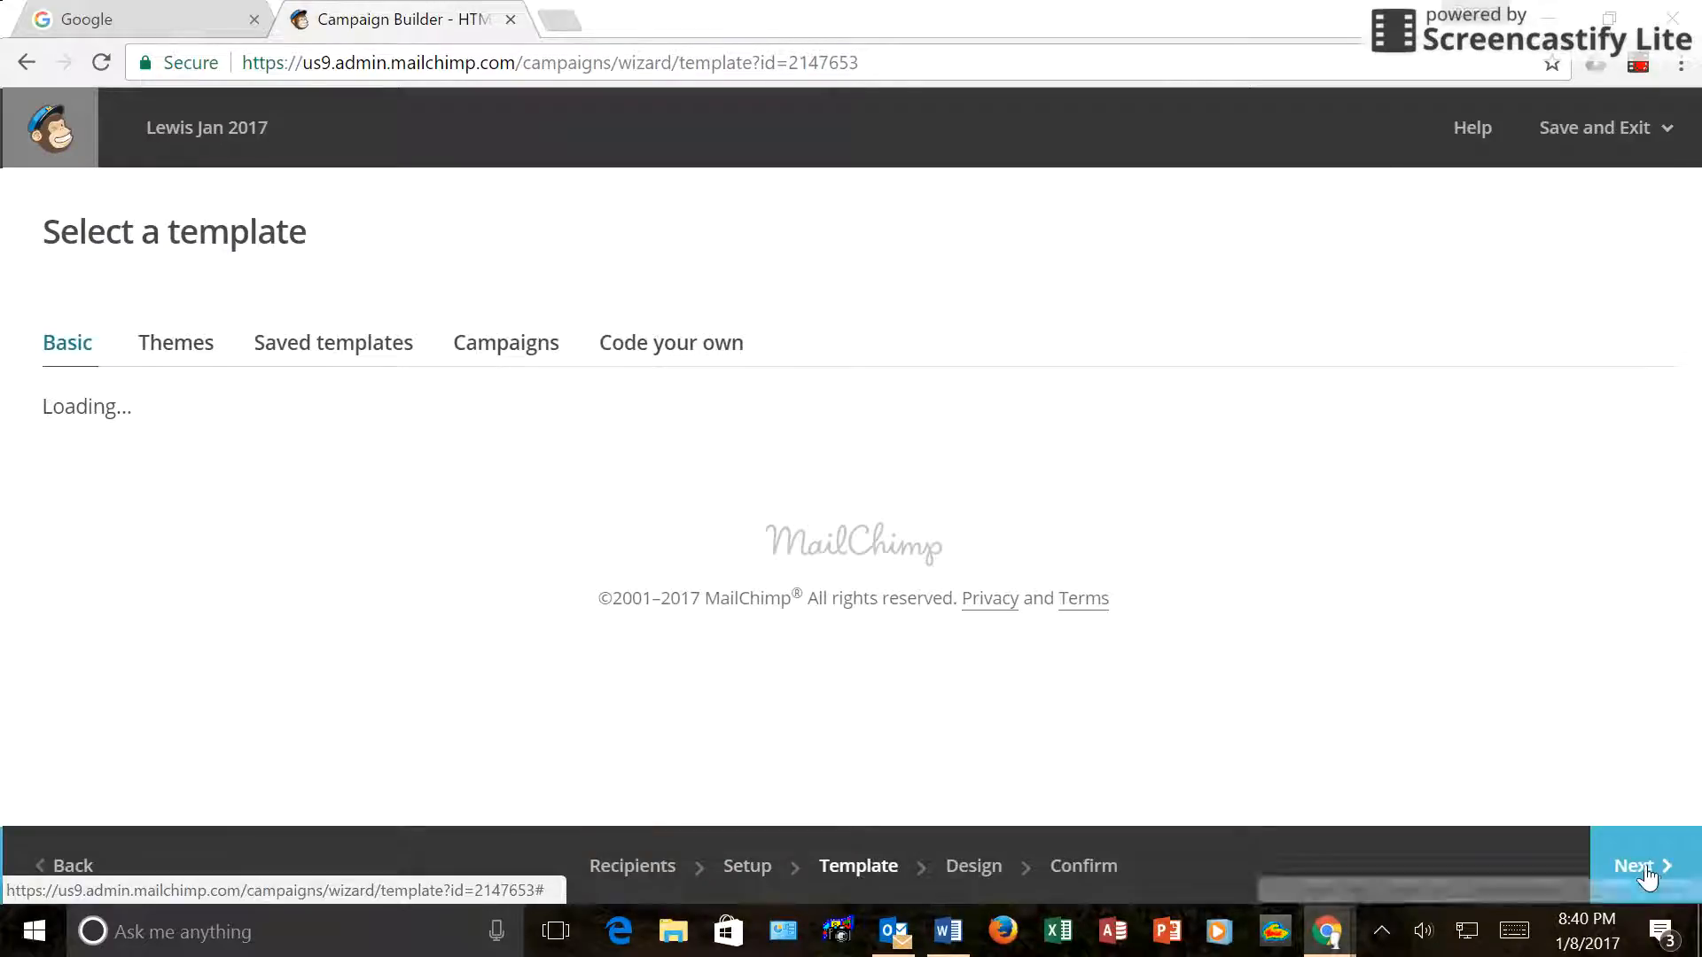
Apply the saved Lewis trees template from the Saved templates list.
left_click(329, 348)
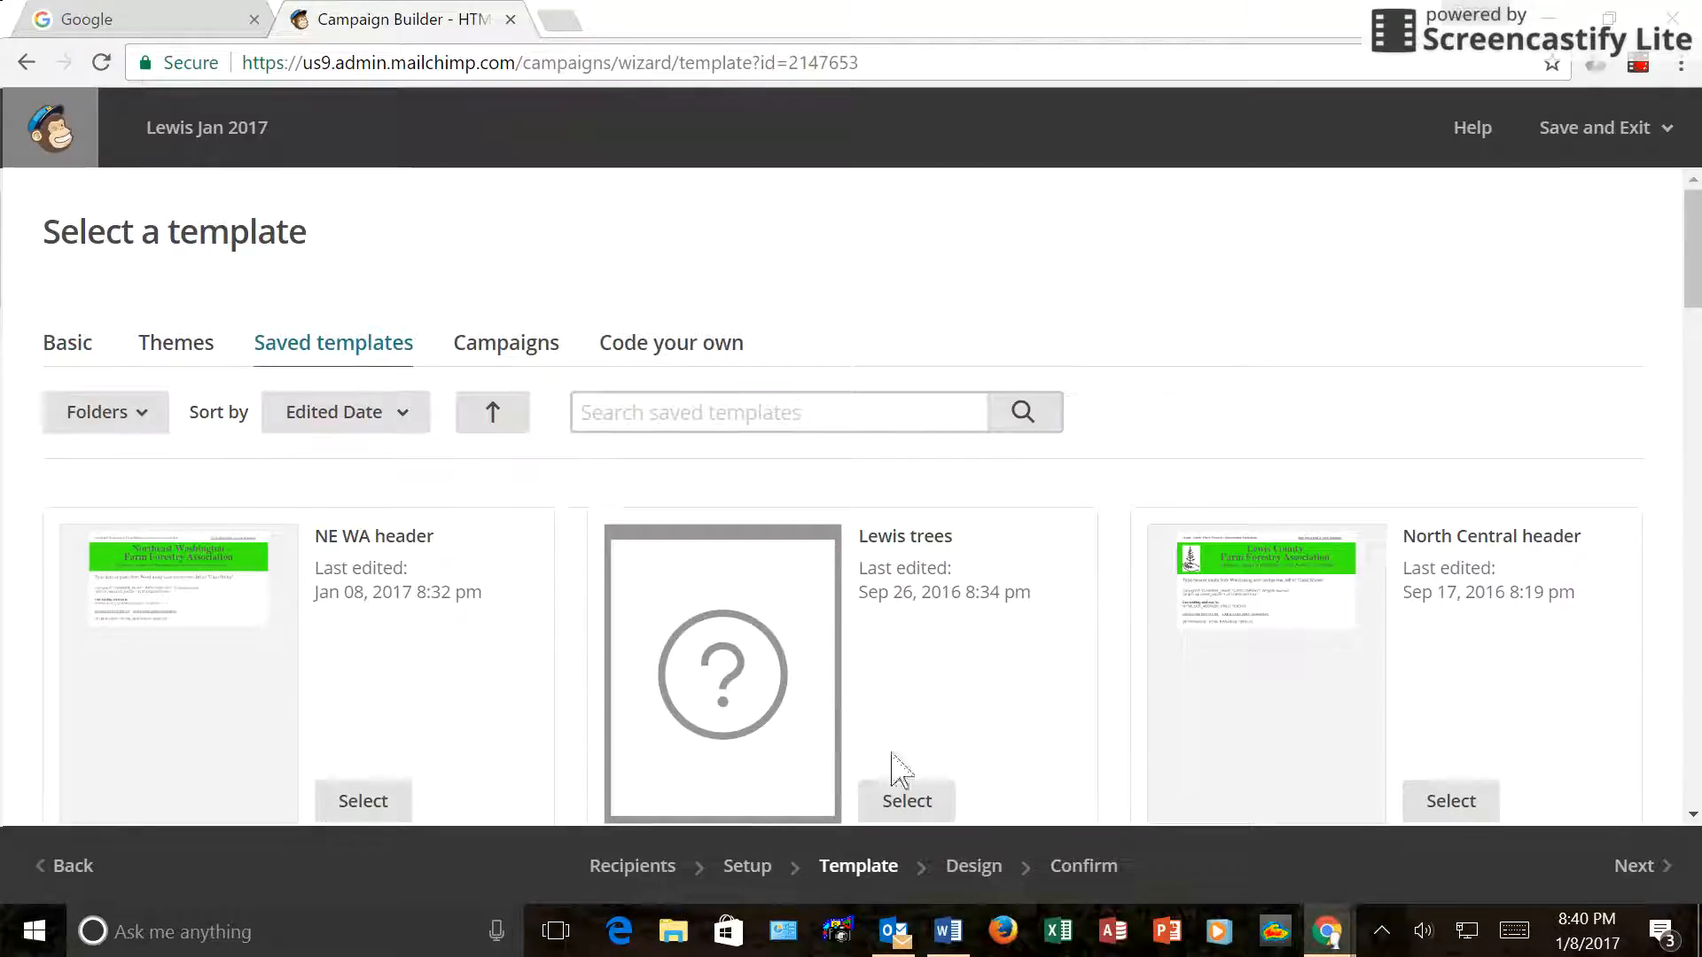
left_click(908, 802)
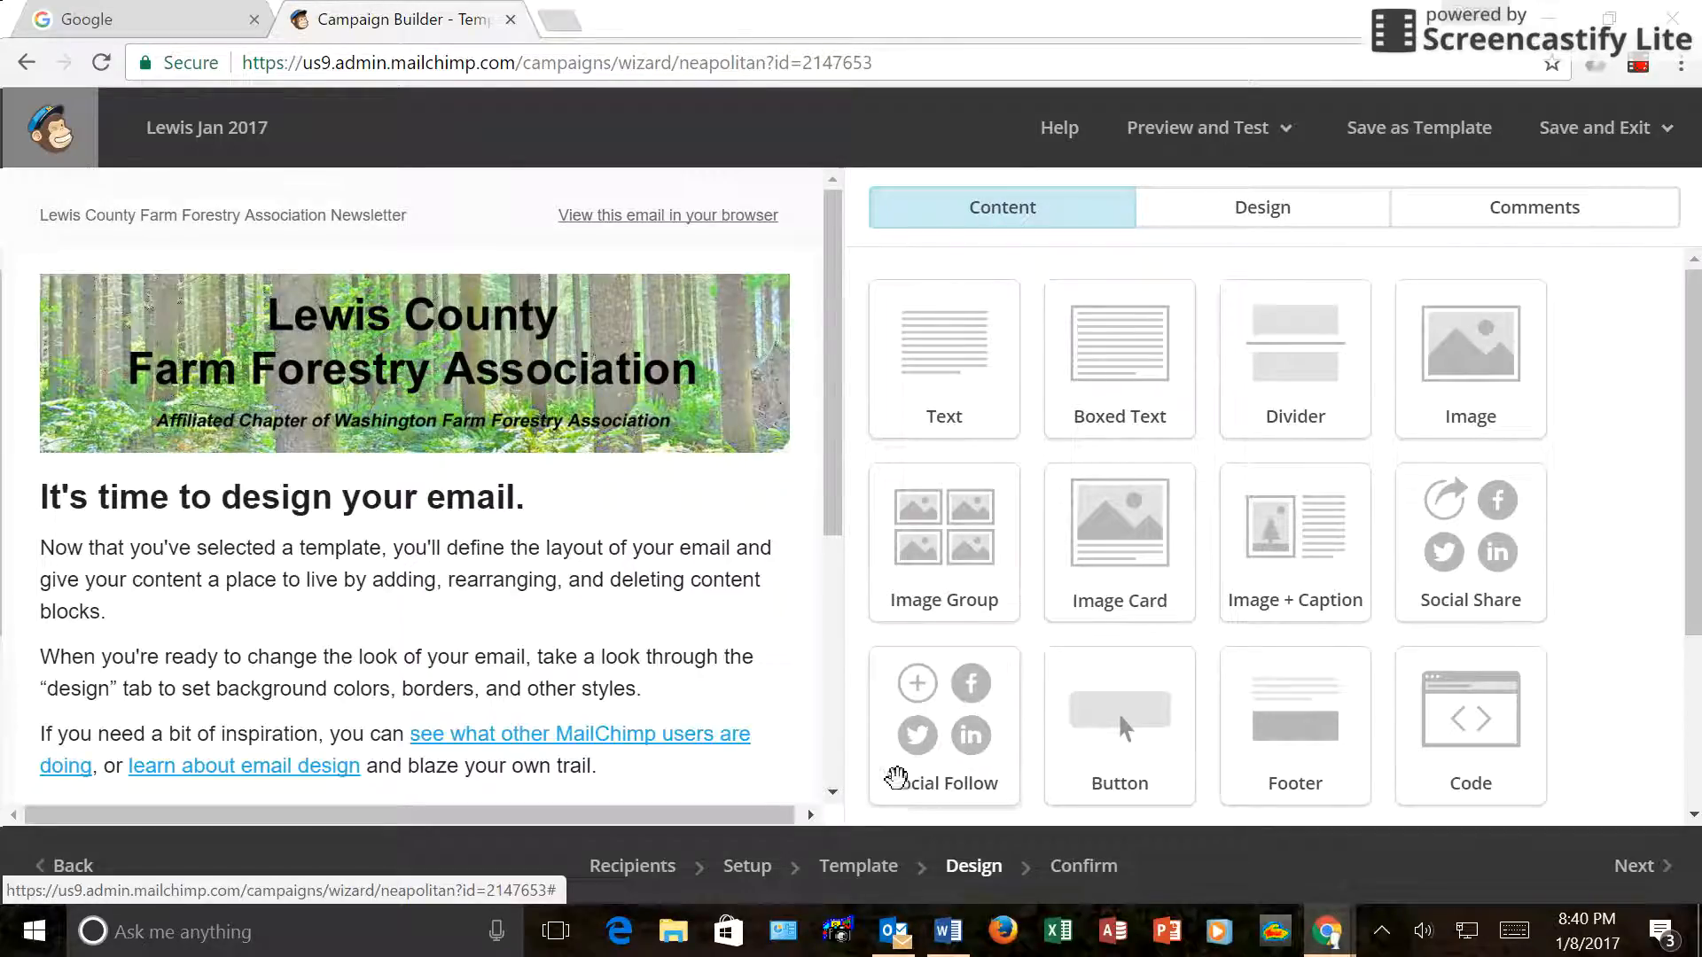
mouse_move(722, 407)
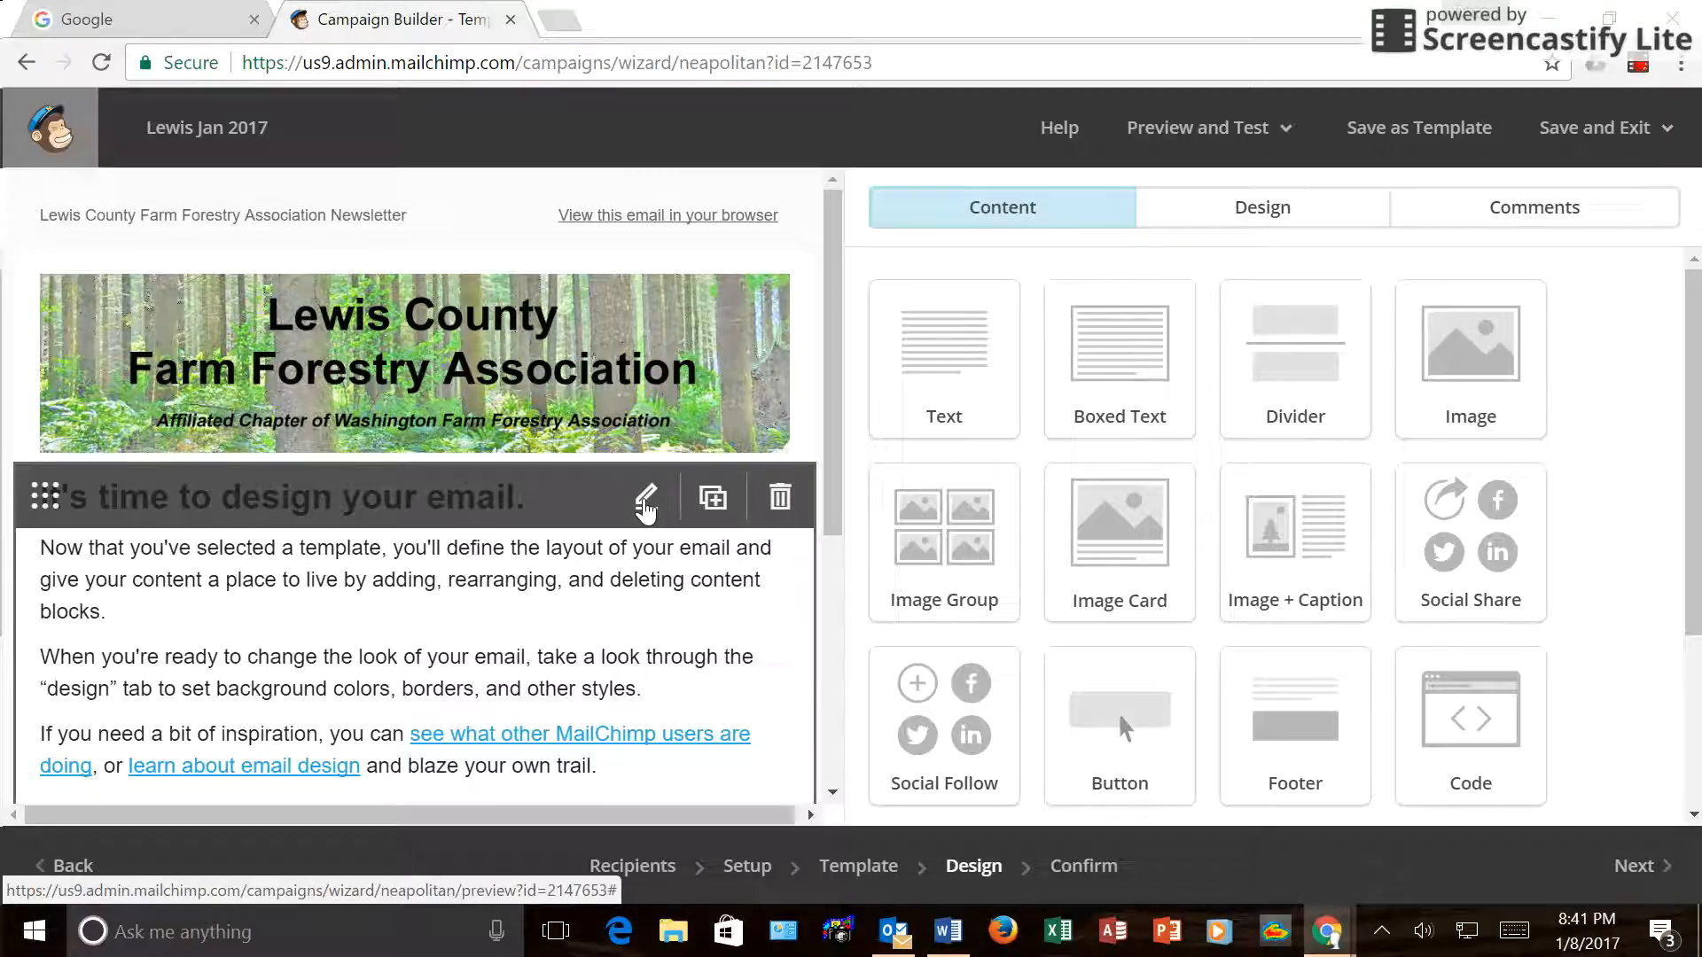
Replace the text block's placeholder text with the pasted January 2017 meeting newsletter.
left_click(643, 500)
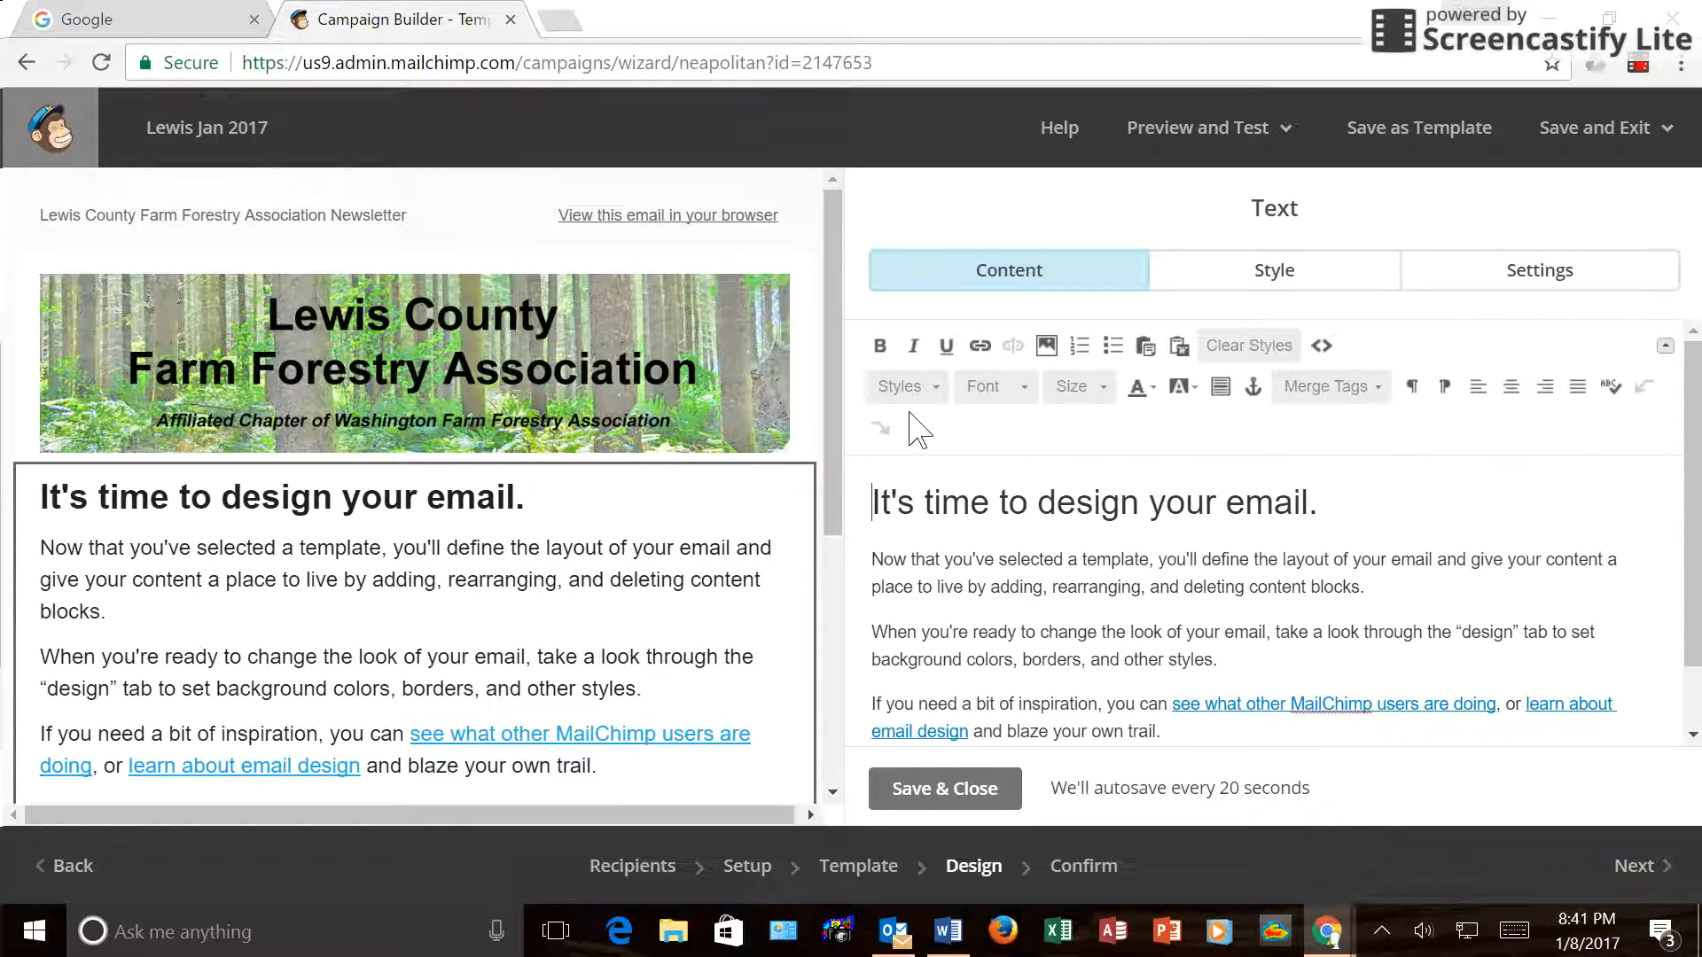
left_click_drag(873, 494, 1217, 752)
key("BackSpace")
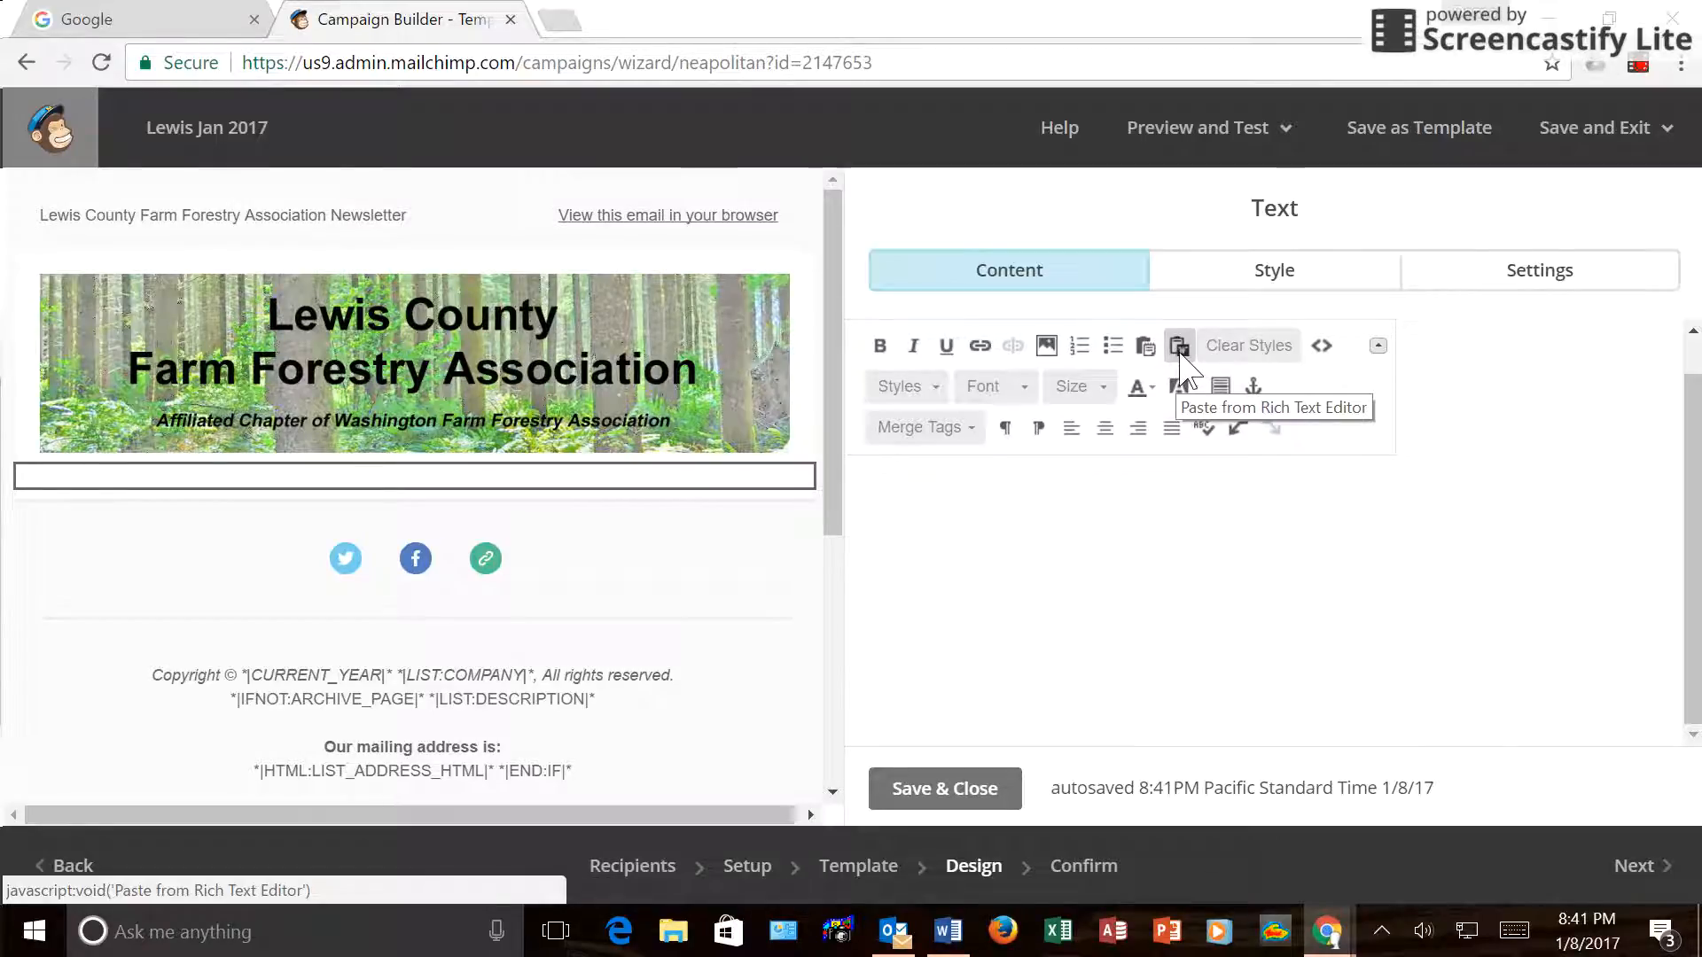
left_click(1178, 348)
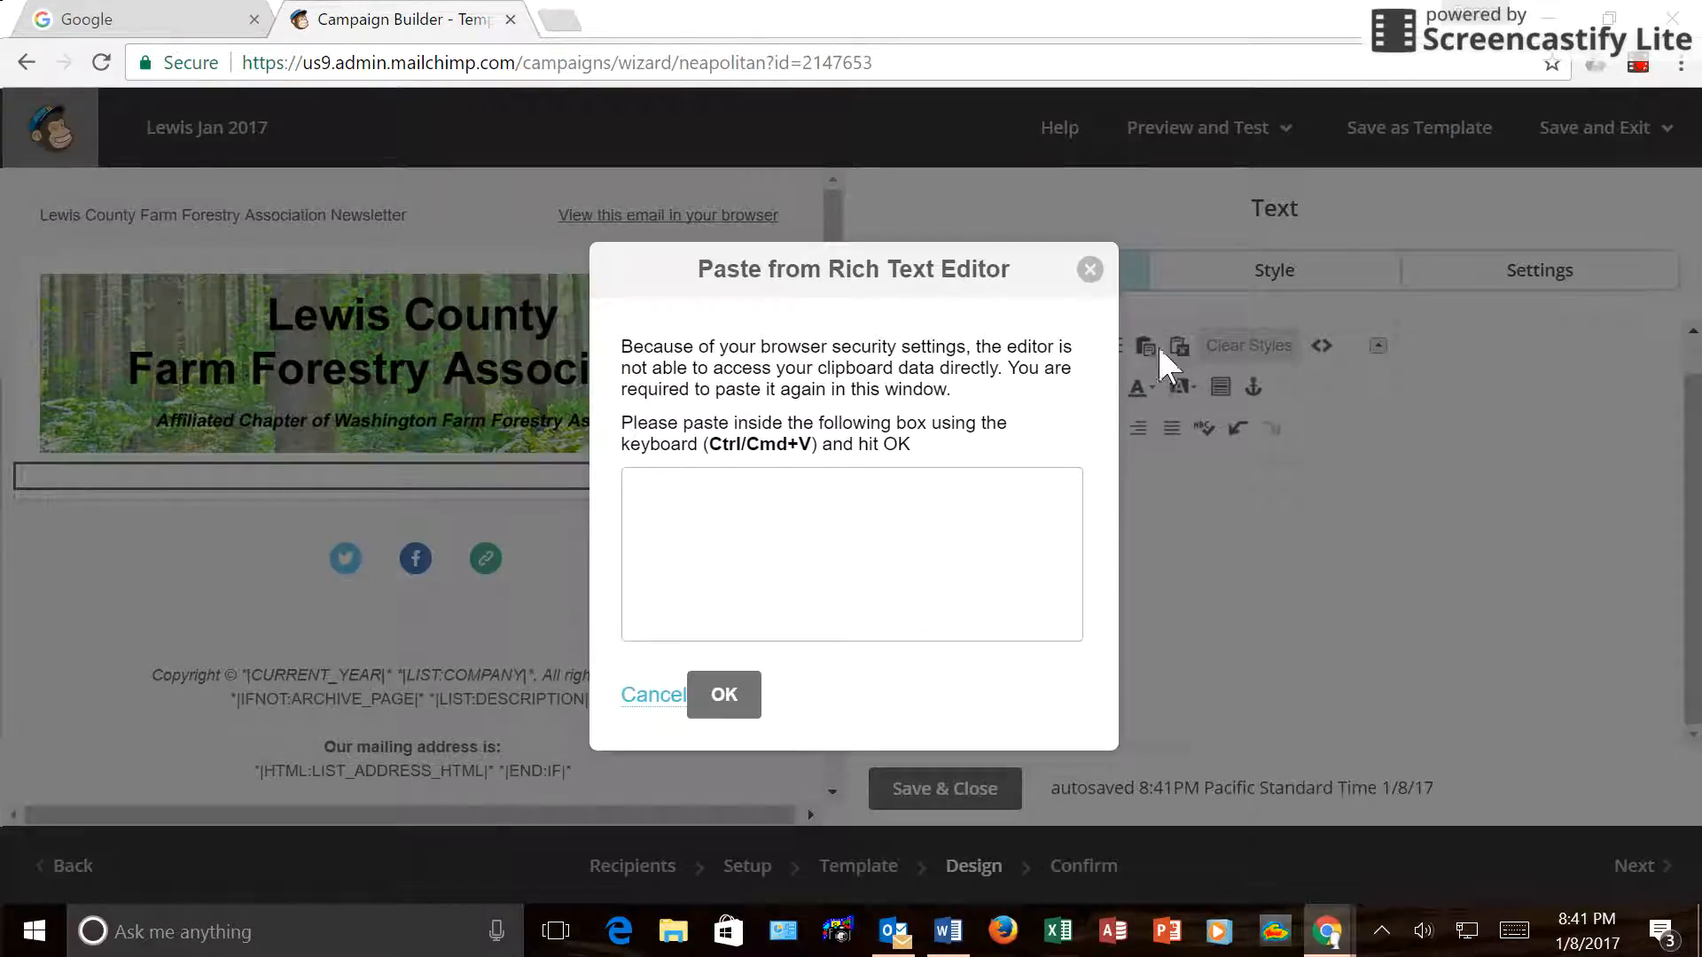
type("Tues. Feb. 21: LCFFA Annual Meeting and Dinner, Oakview Grange. Reservations required. Reservation form will be in next month’s newsletter")
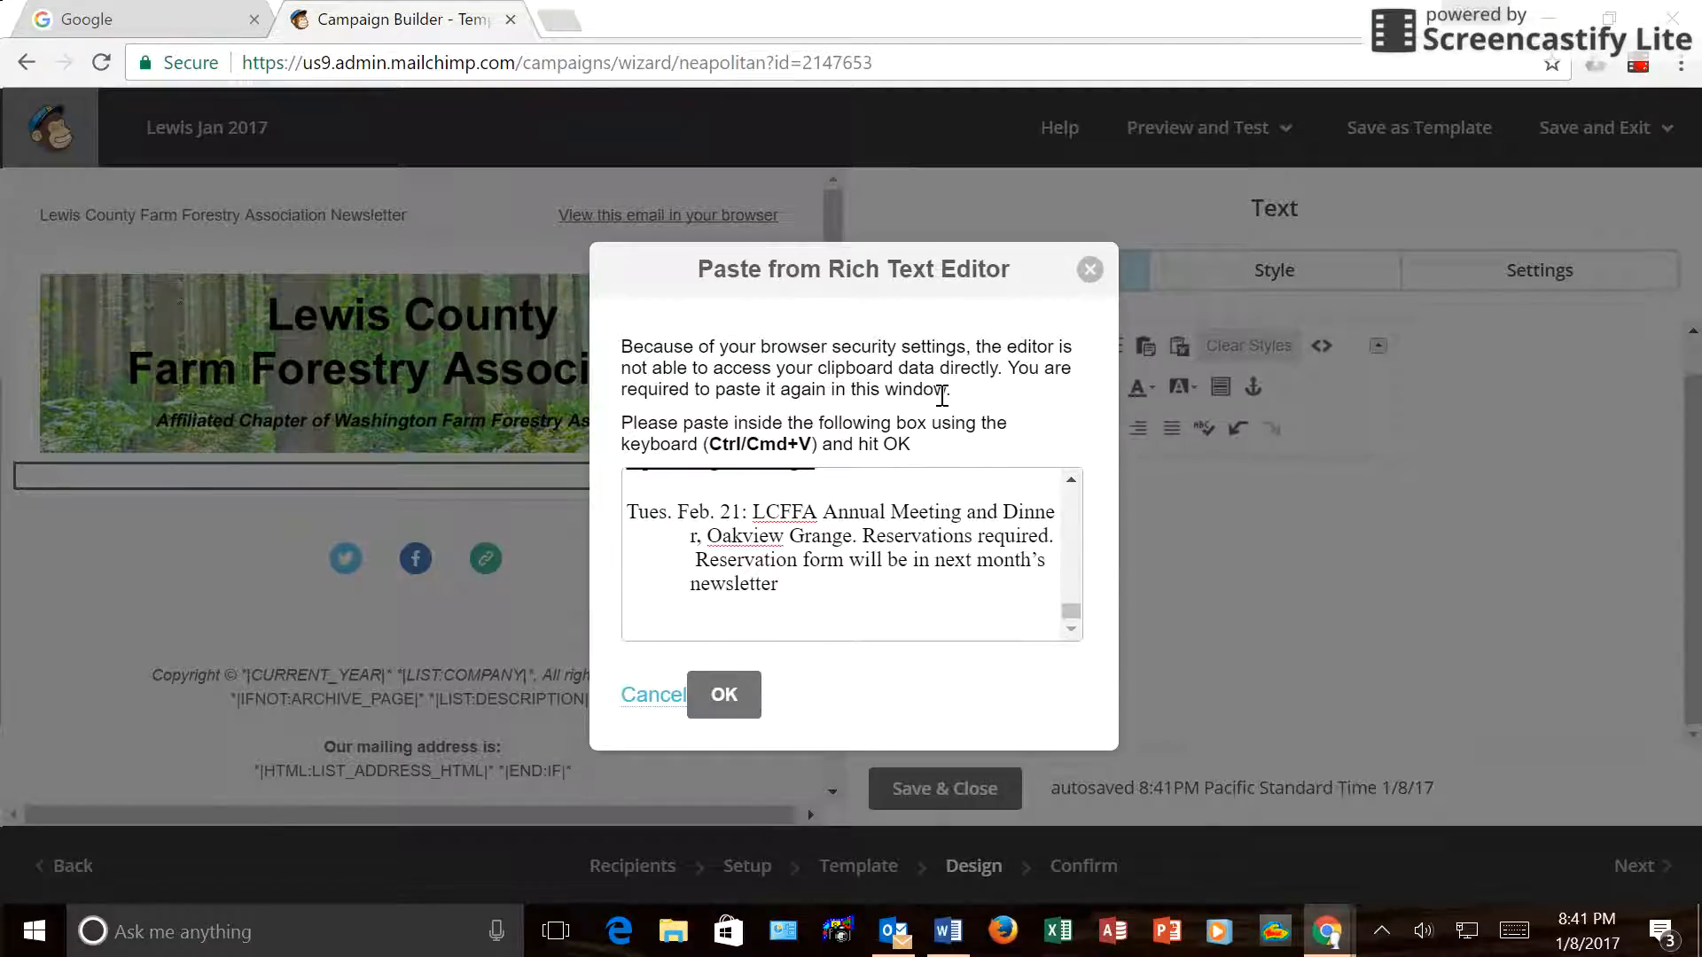
left_click(722, 696)
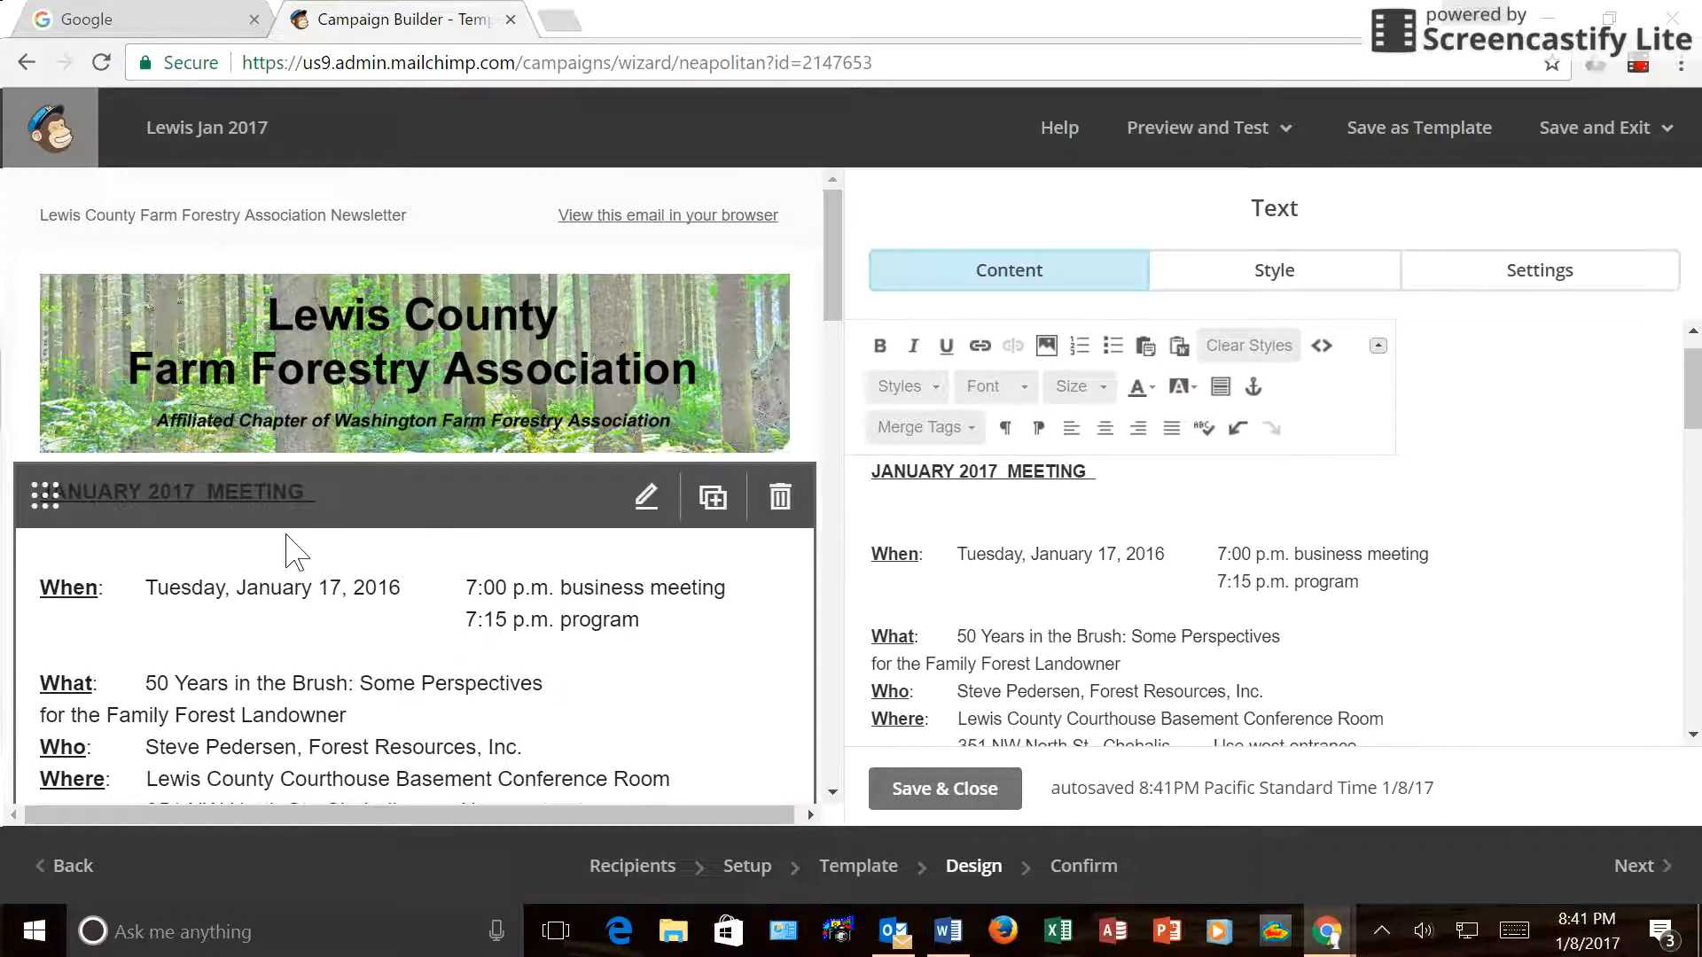
Center the JANUARY 2017 MEETING heading and set it to size 18.
left_click(867, 476)
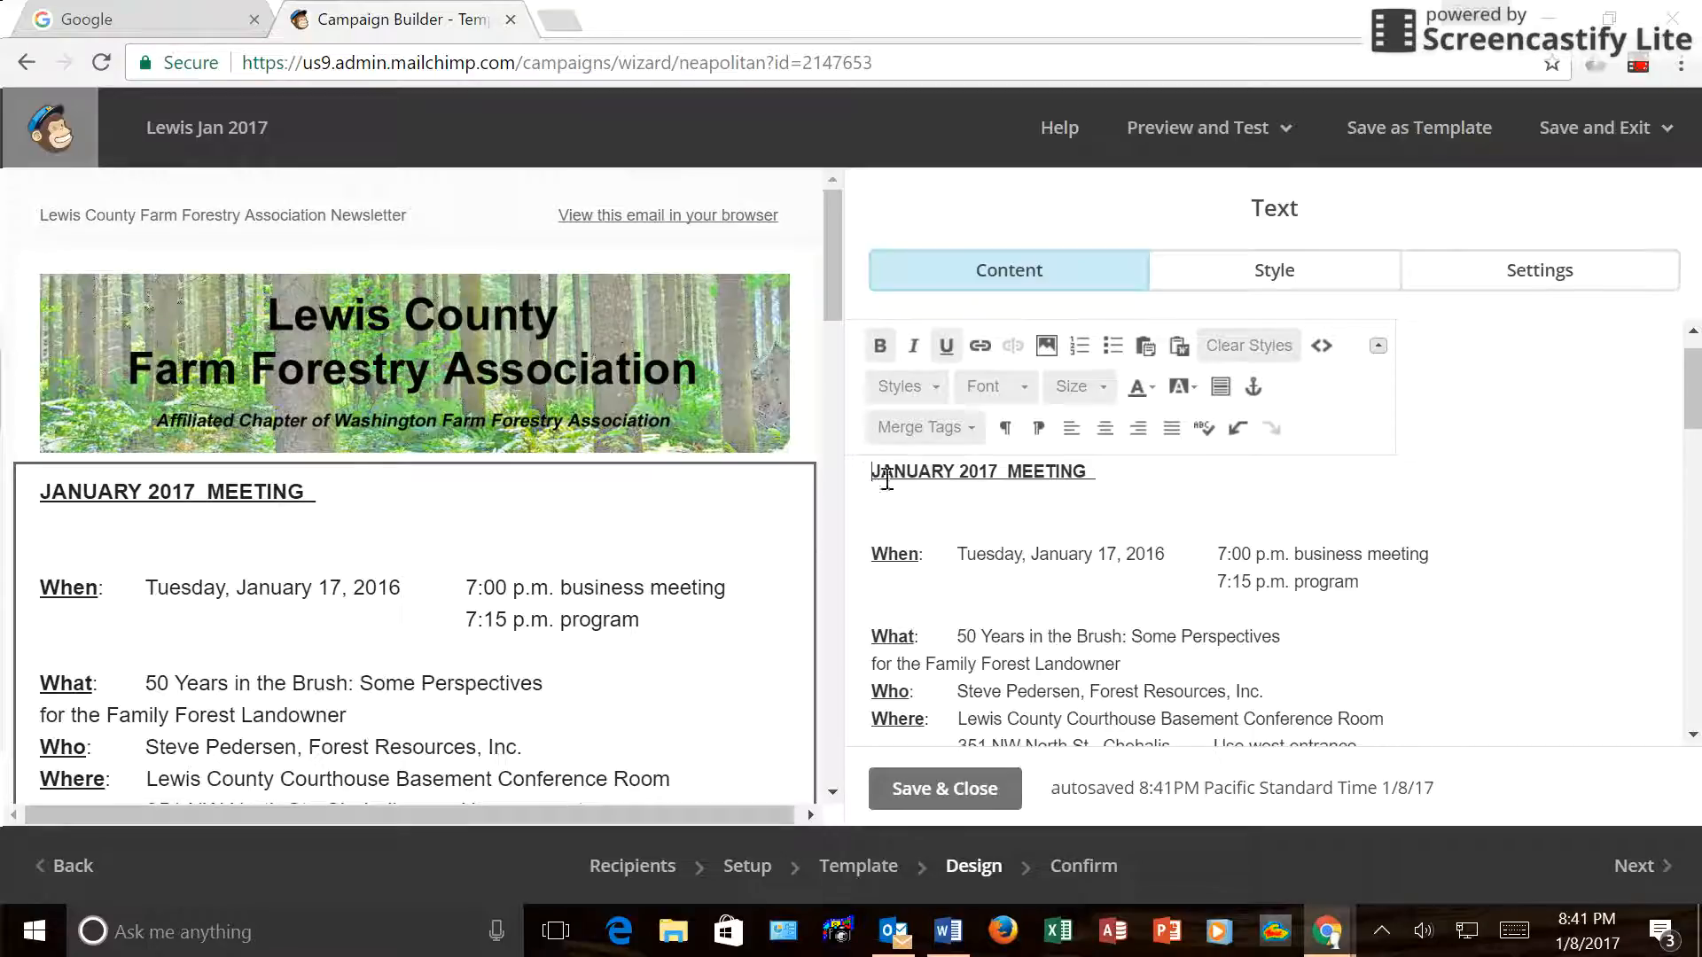
left_click(1096, 481, "shift")
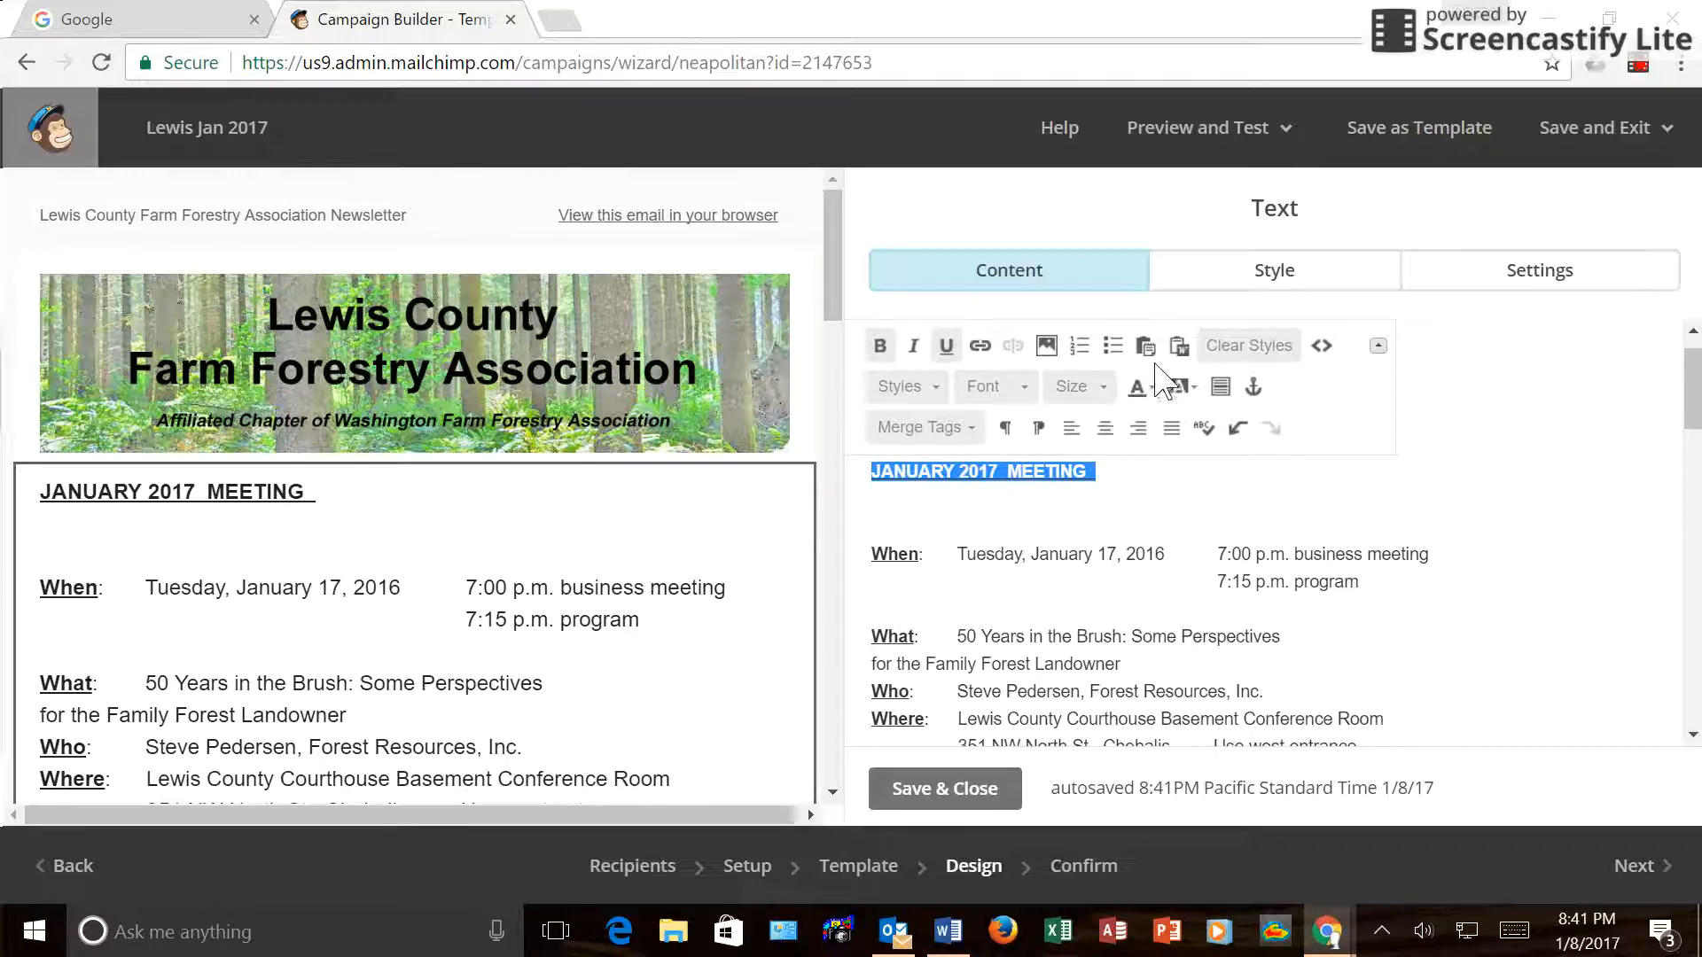
left_click(1105, 429)
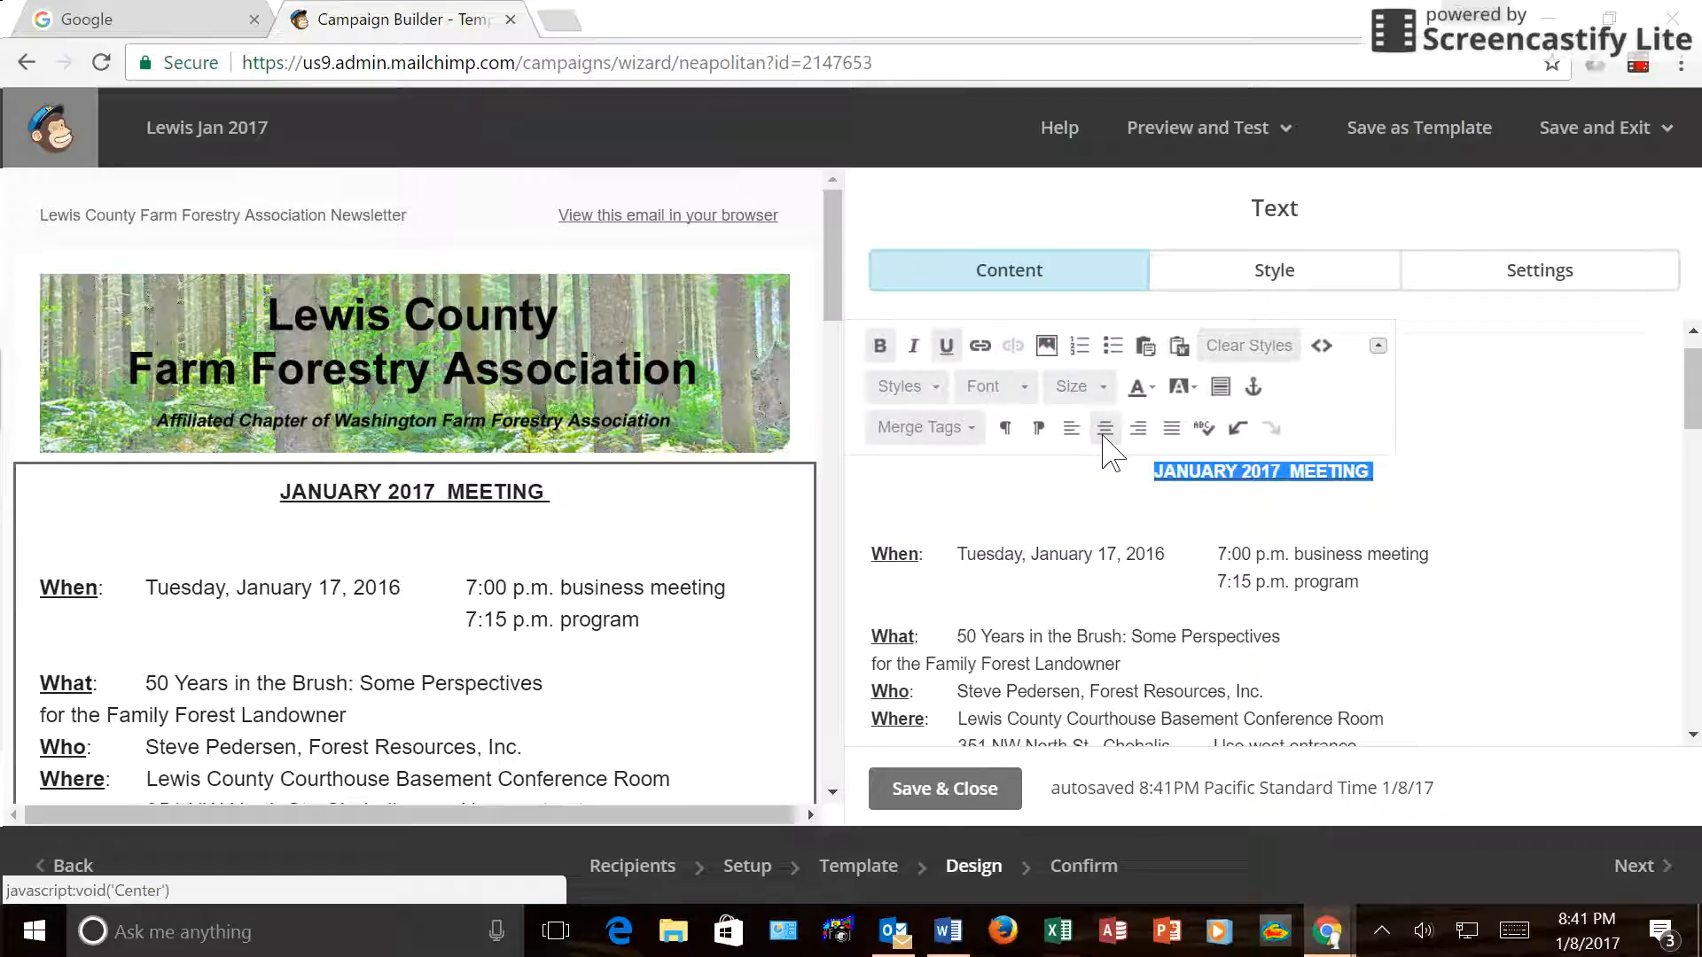
left_click(1102, 390)
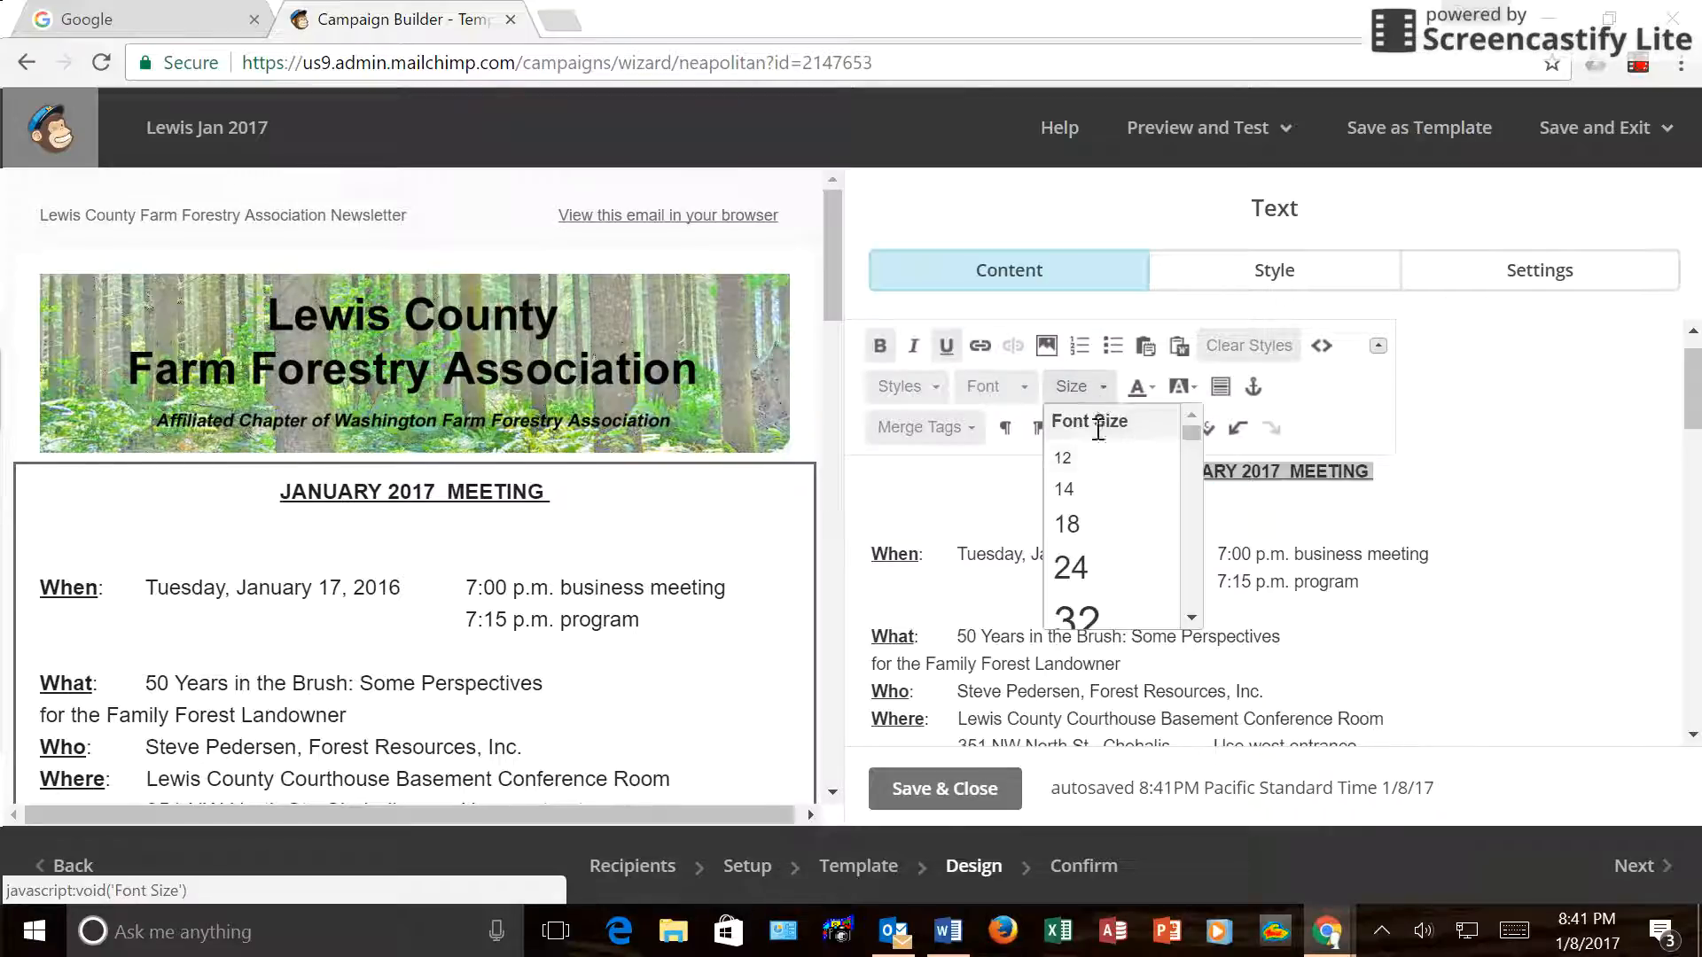
left_click(1067, 530)
Remove extra blank lines, leaving a single blank line above Dues are Due!
left_click(877, 521)
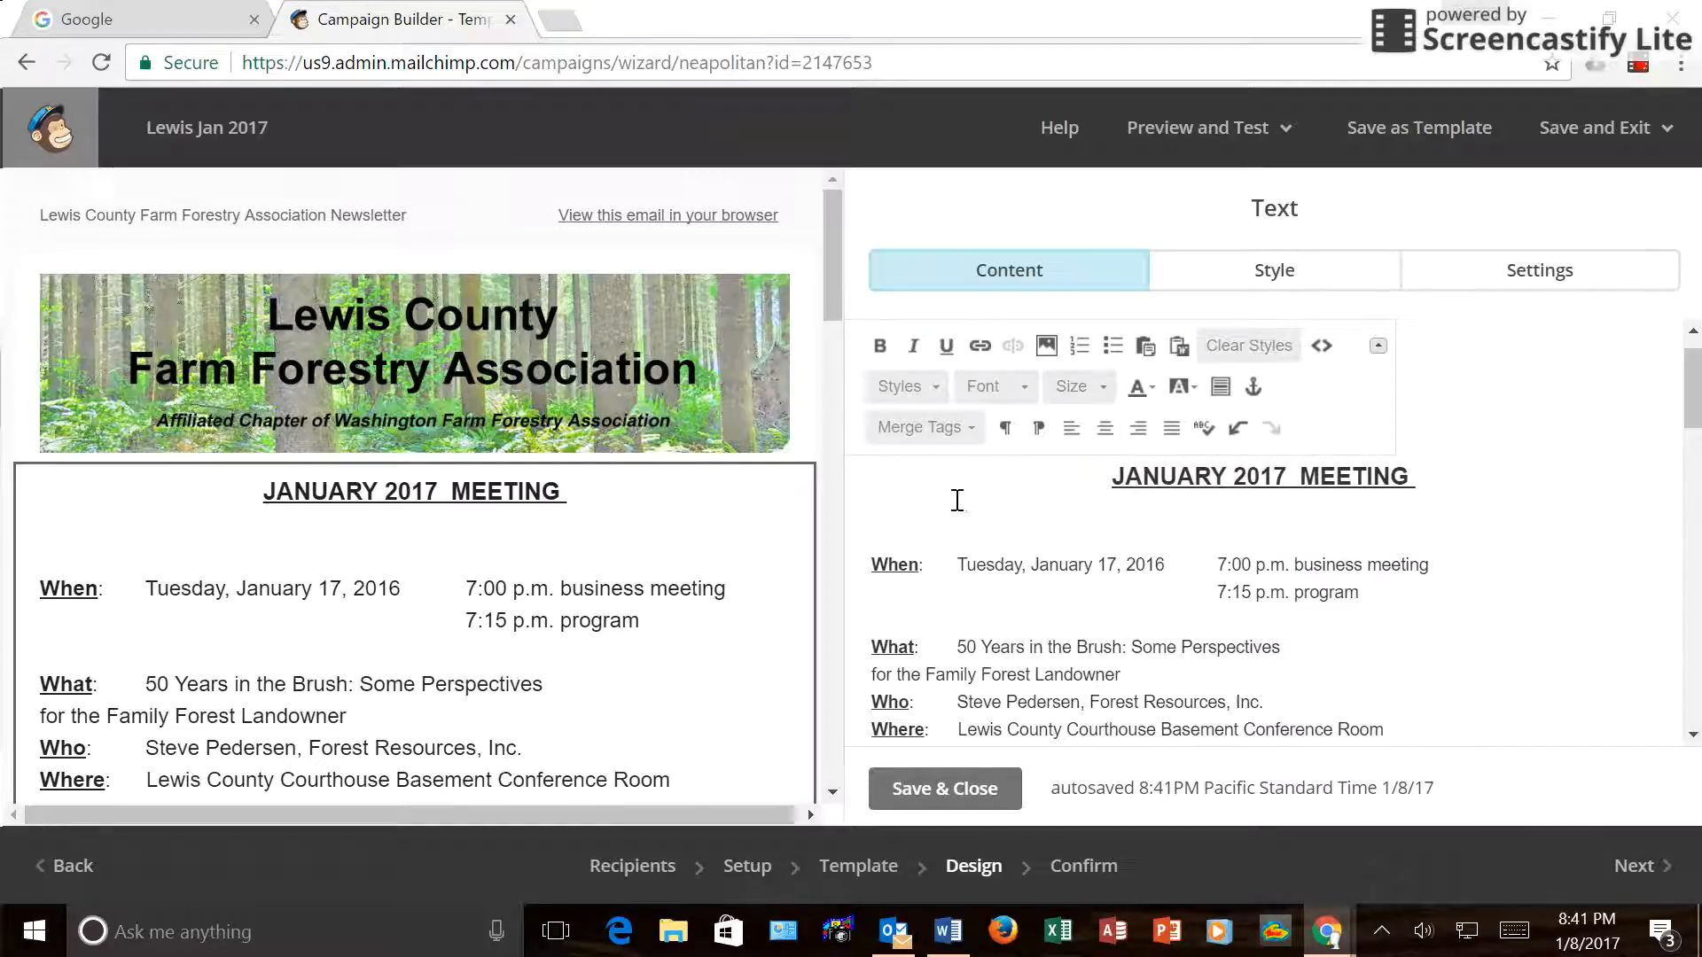
key("Delete")
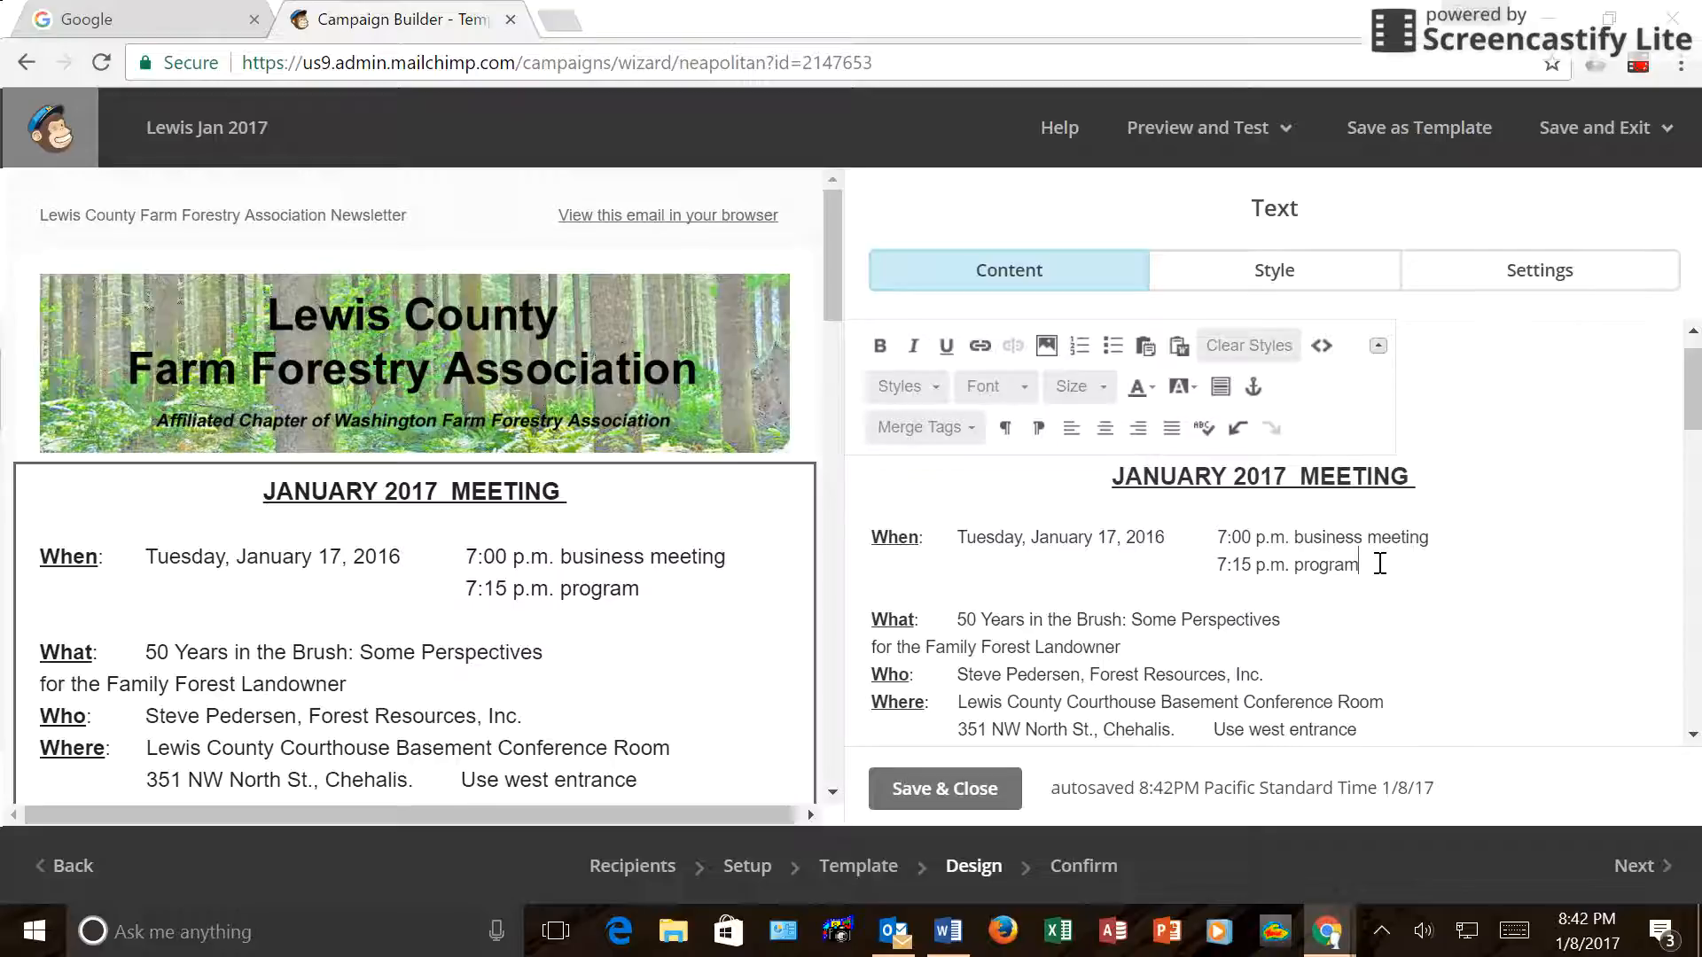
key("Delete")
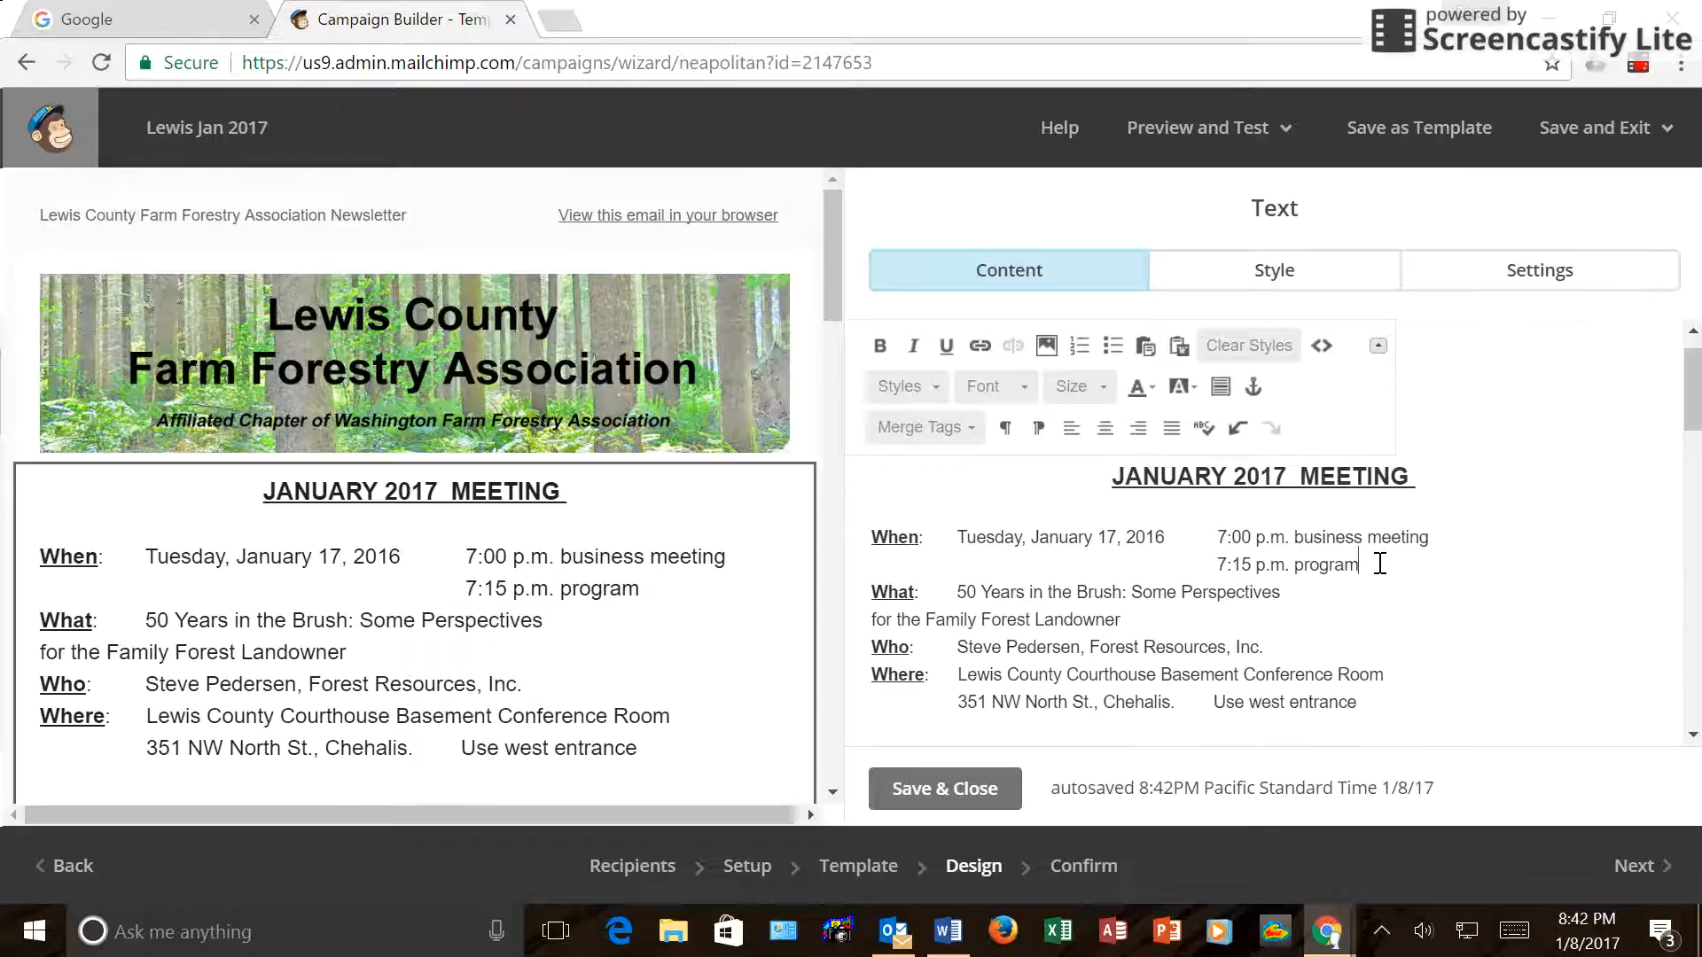
scroll(1380, 564, "down", 3)
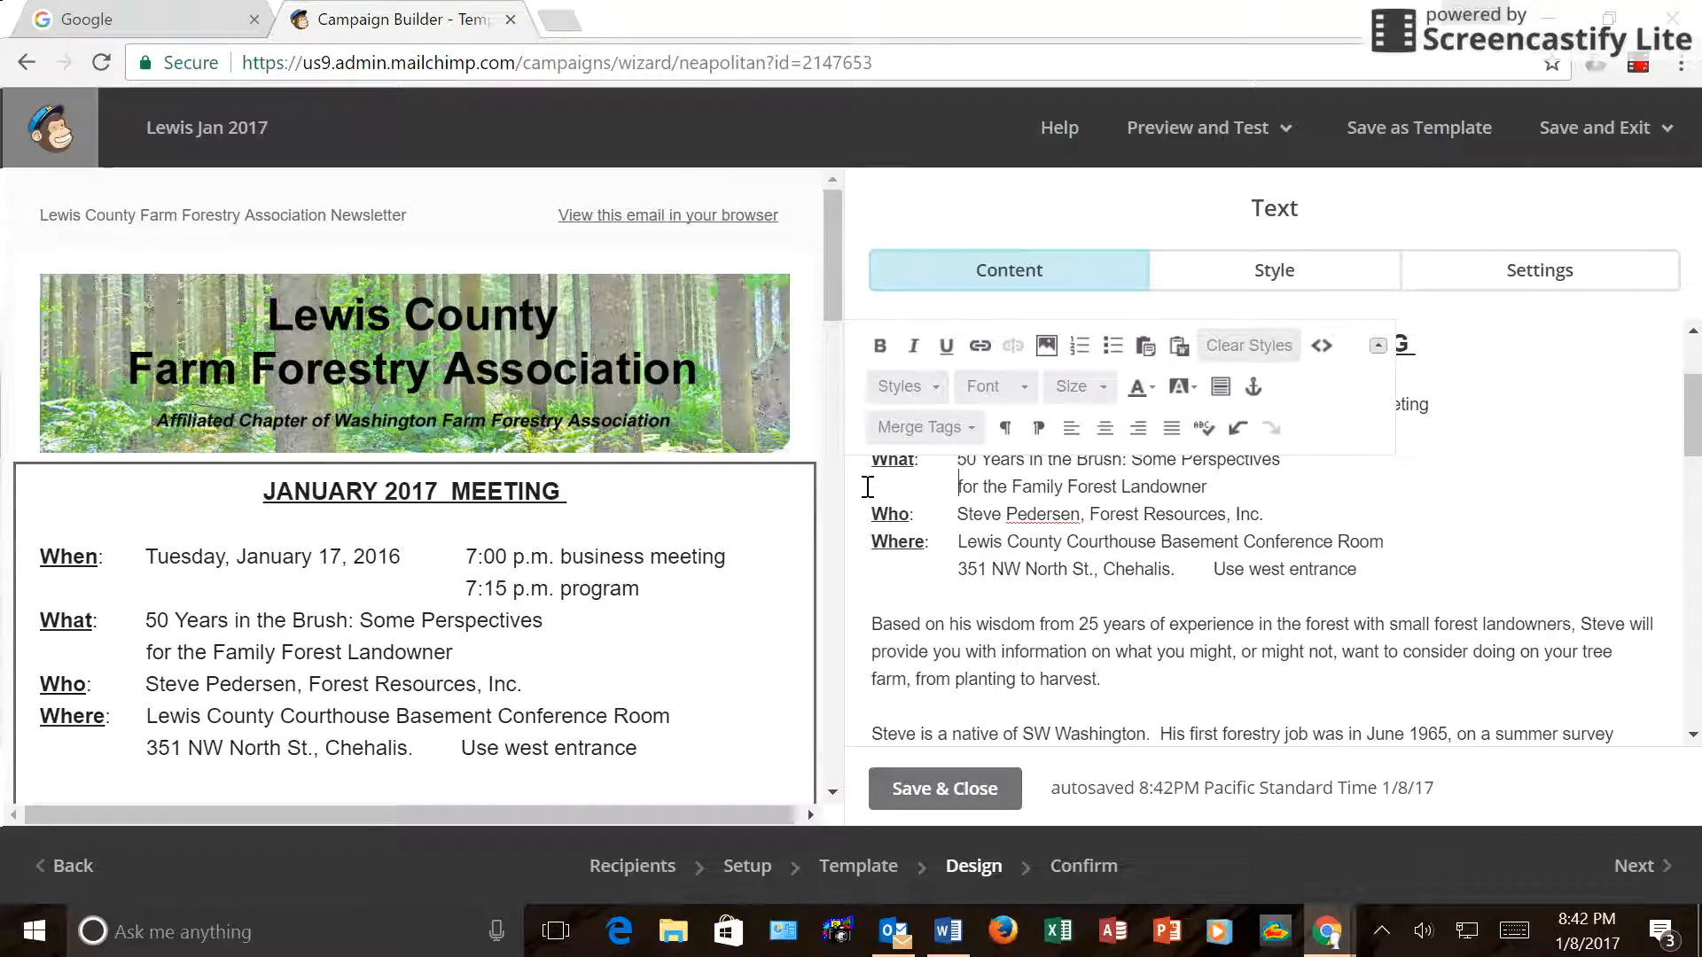
scroll(886, 514, "down", 3)
scroll(885, 545, "down", 3)
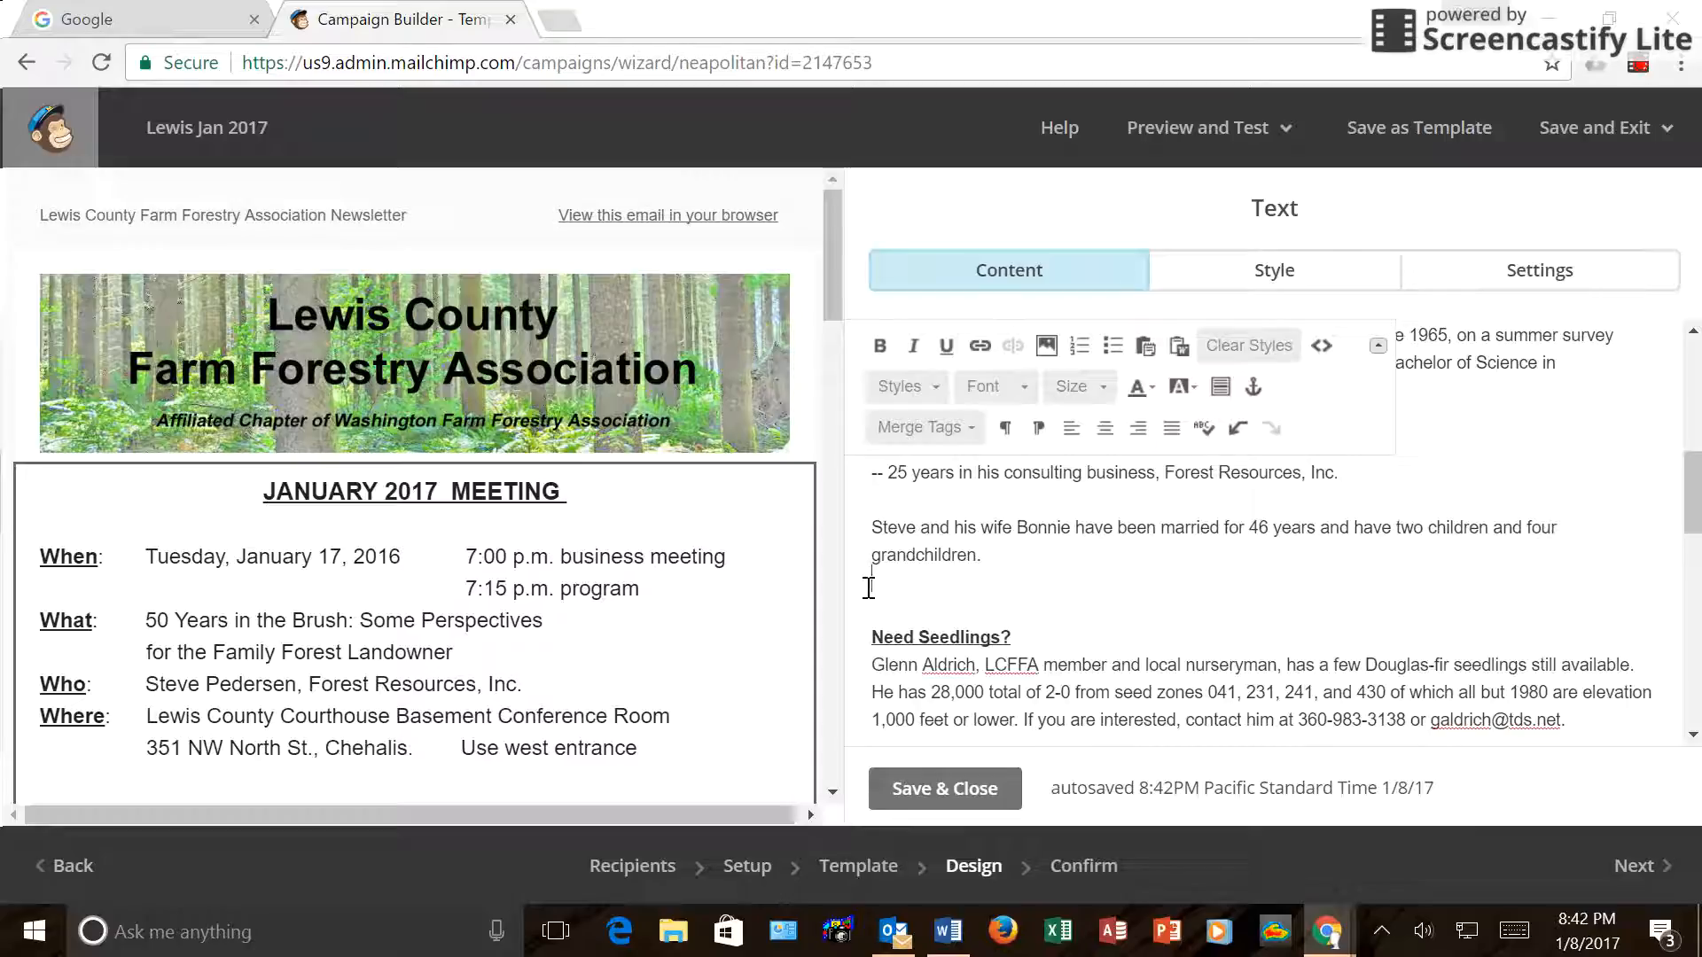
key("Delete")
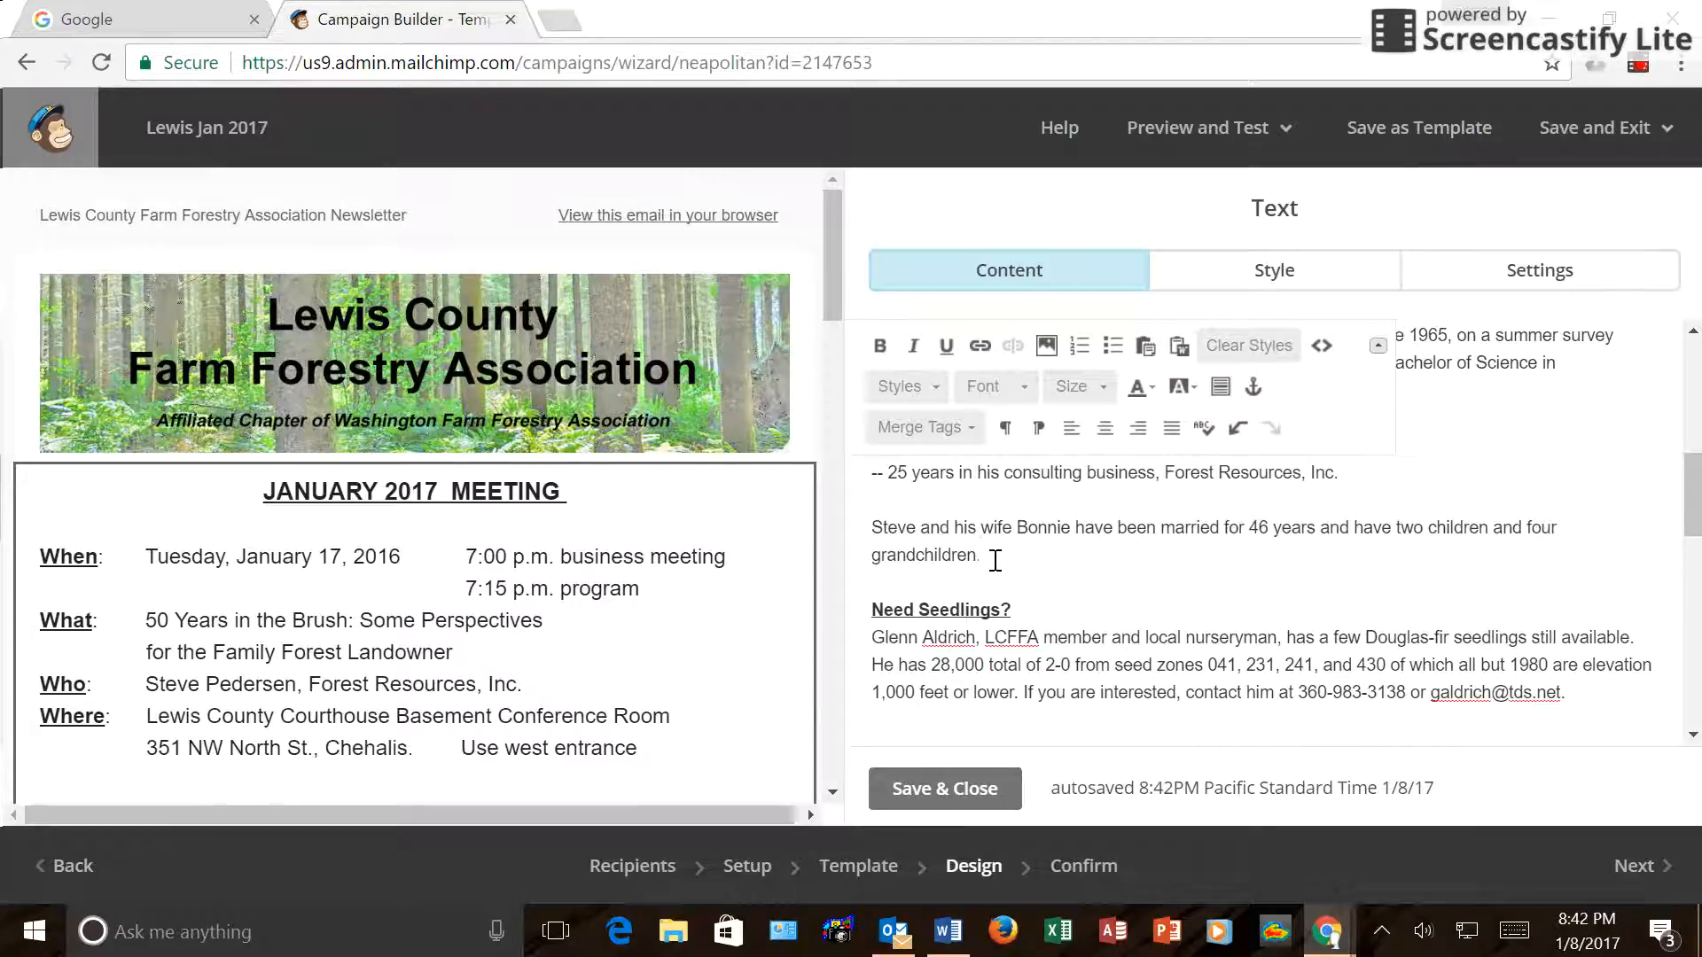
scroll(996, 560, "down", 2)
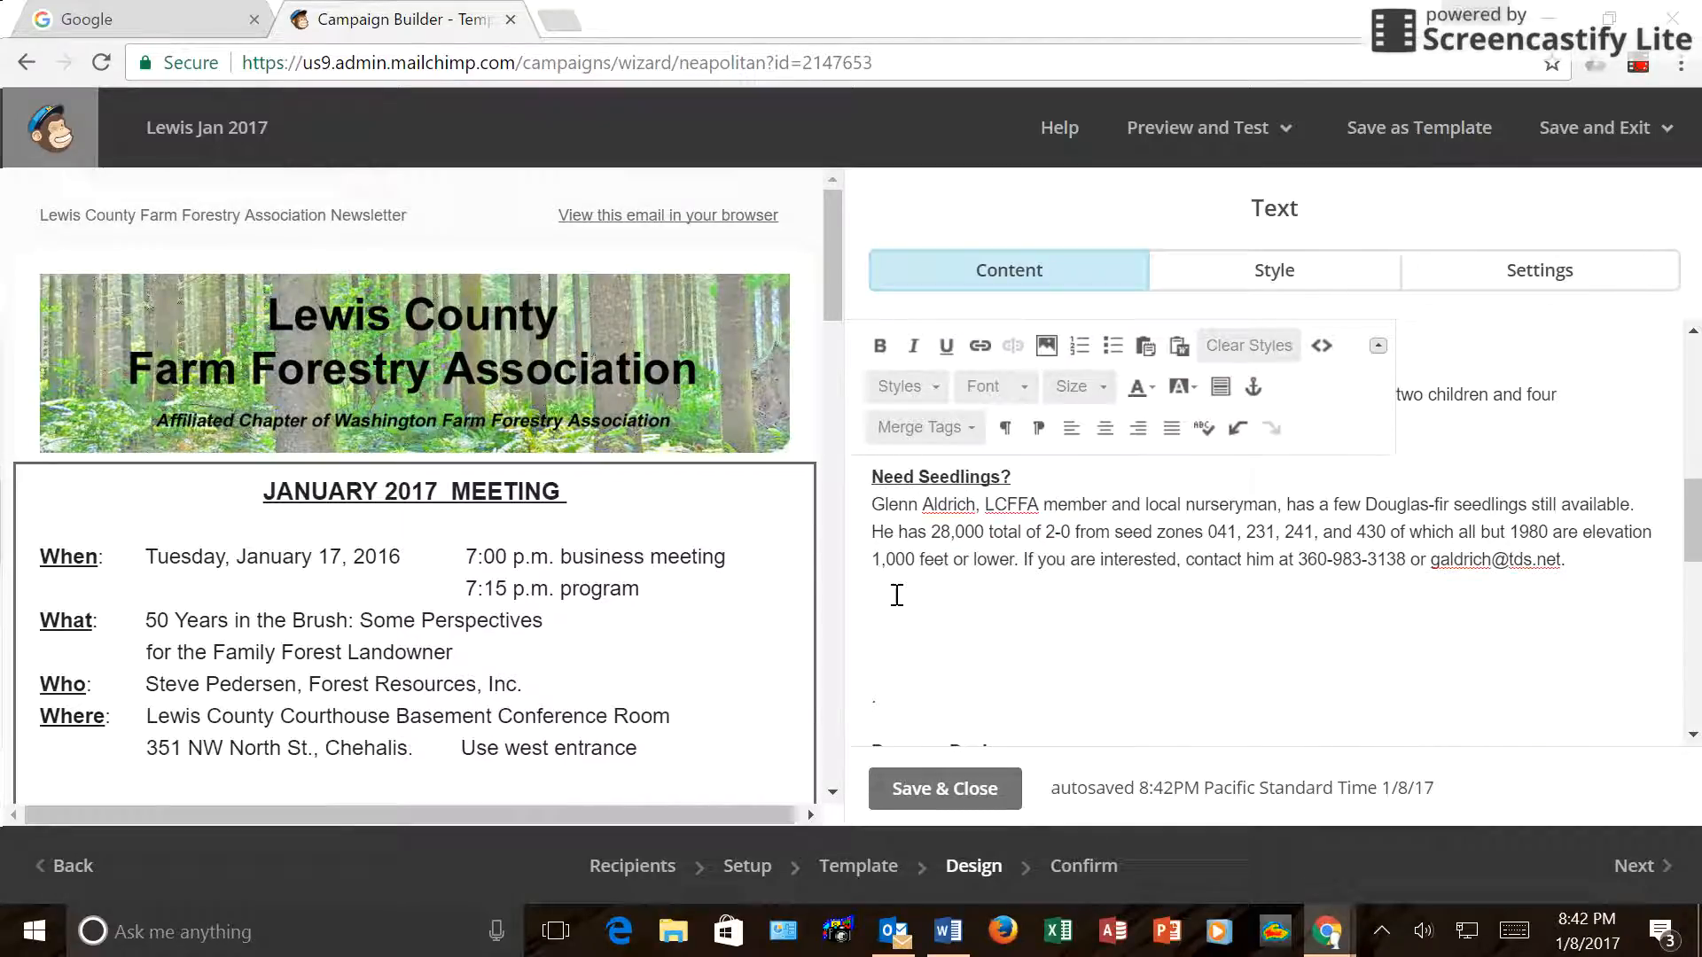
key("Delete")
key("Delete")
key("Delete")
key("Delete")
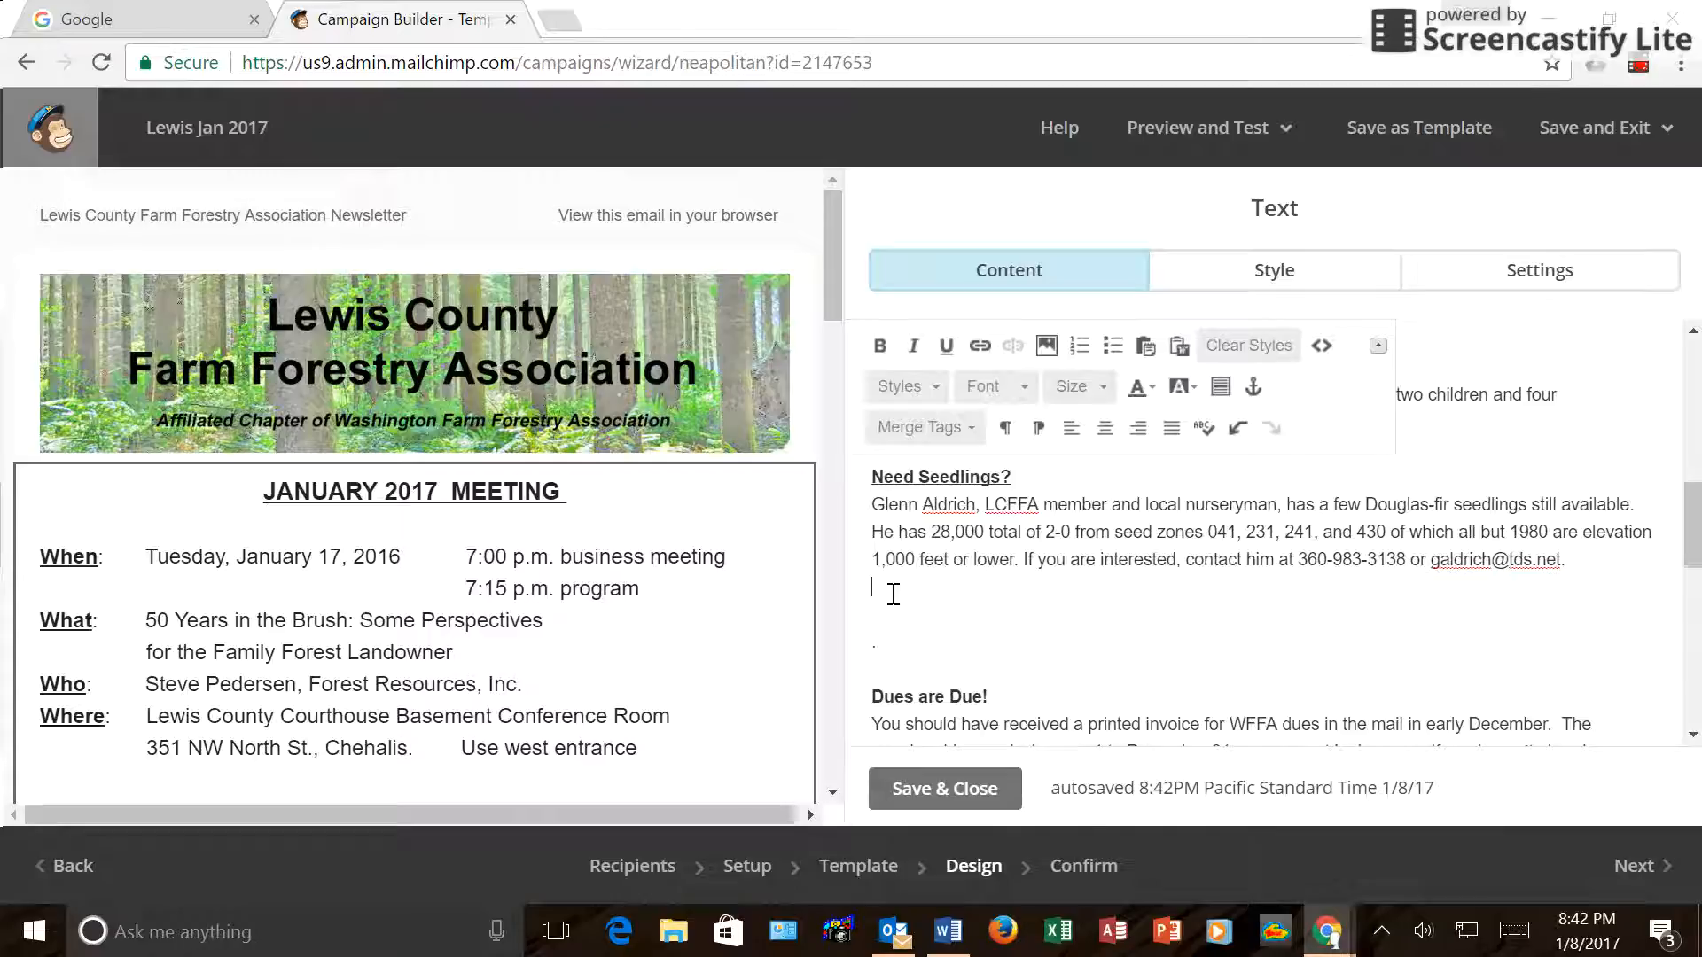
key("Delete")
key("Delete")
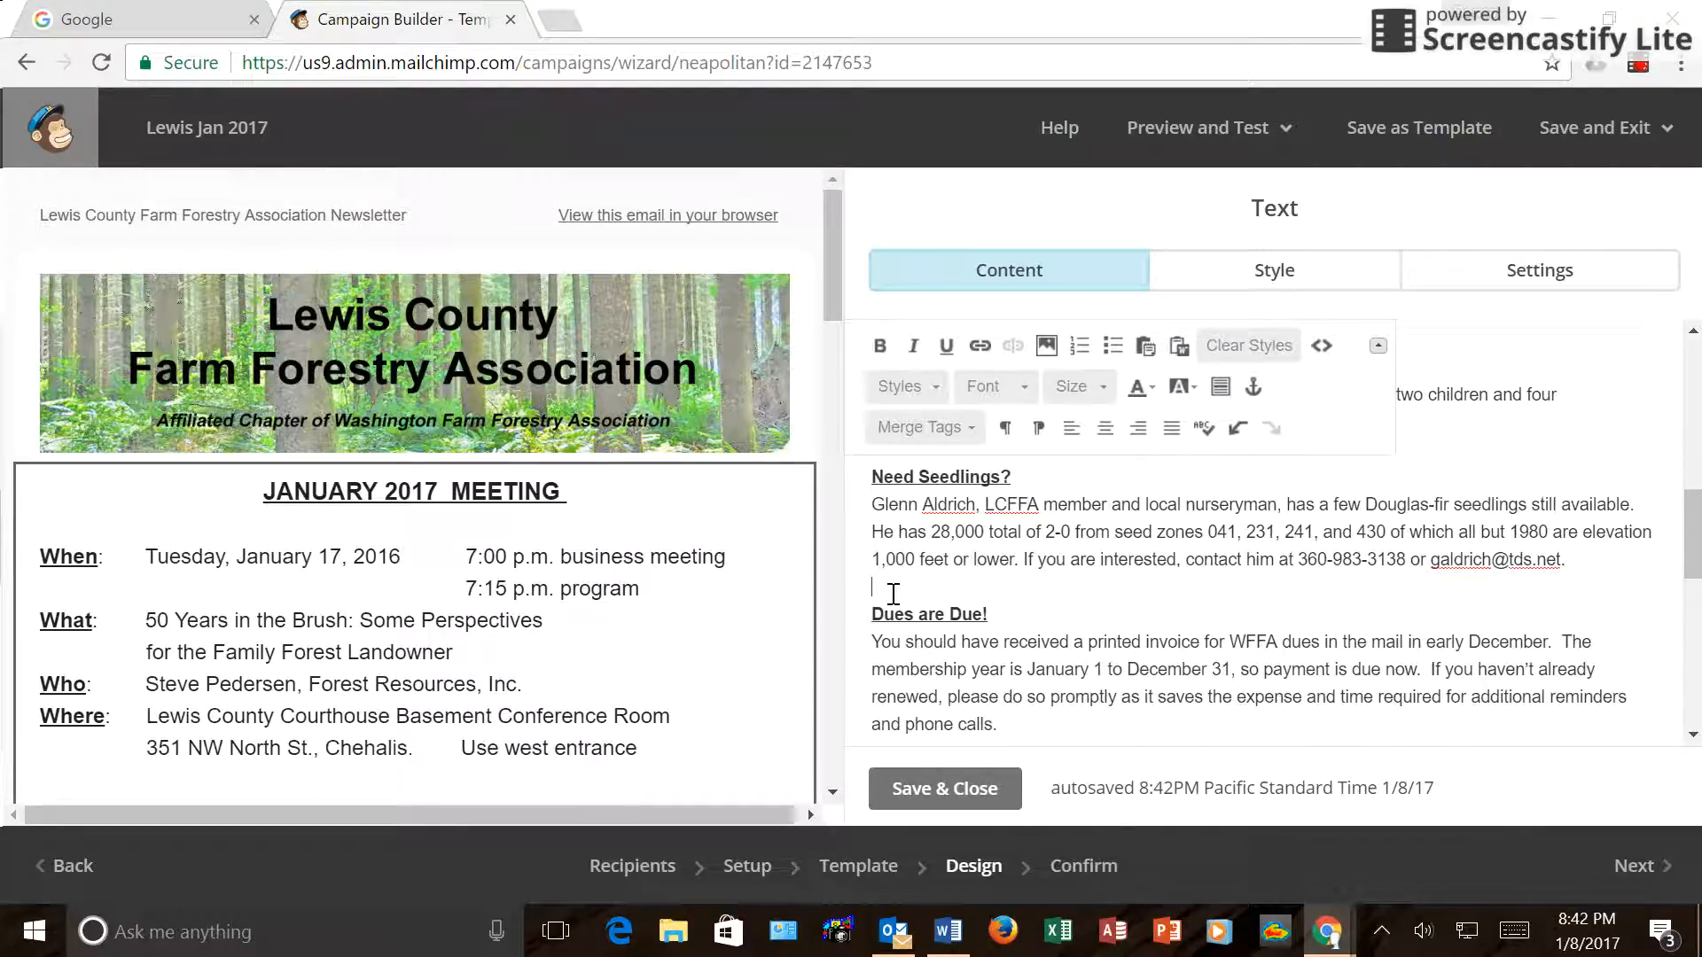
key("Return")
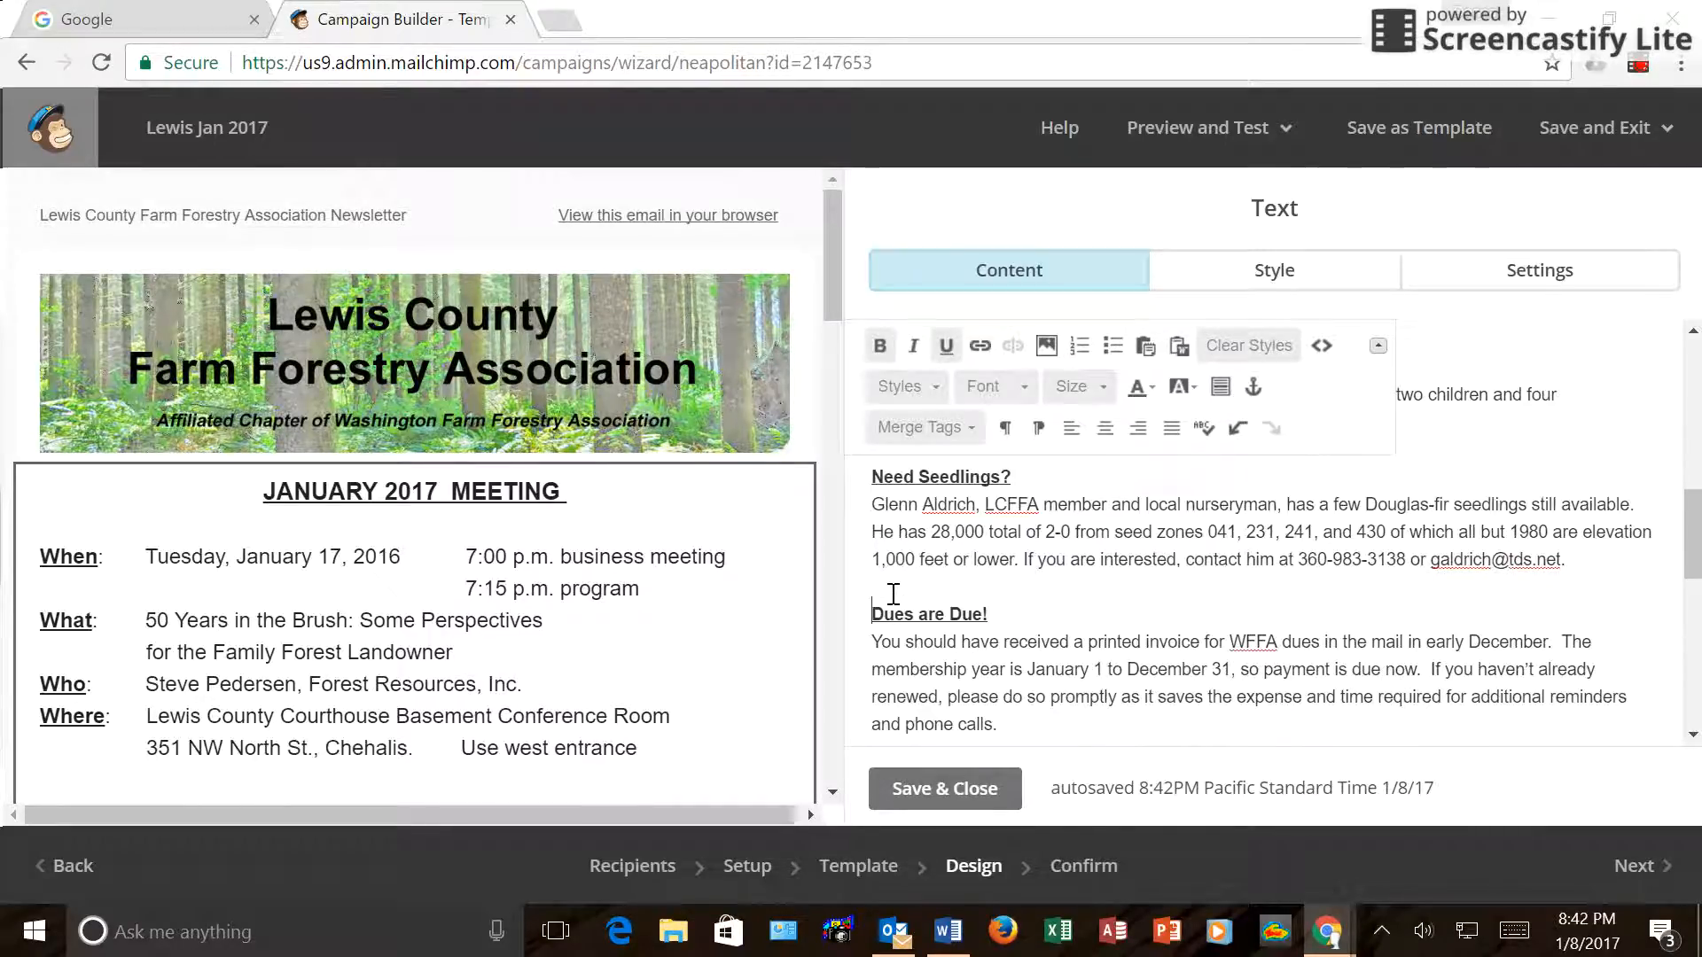
scroll(893, 594, "down", 5)
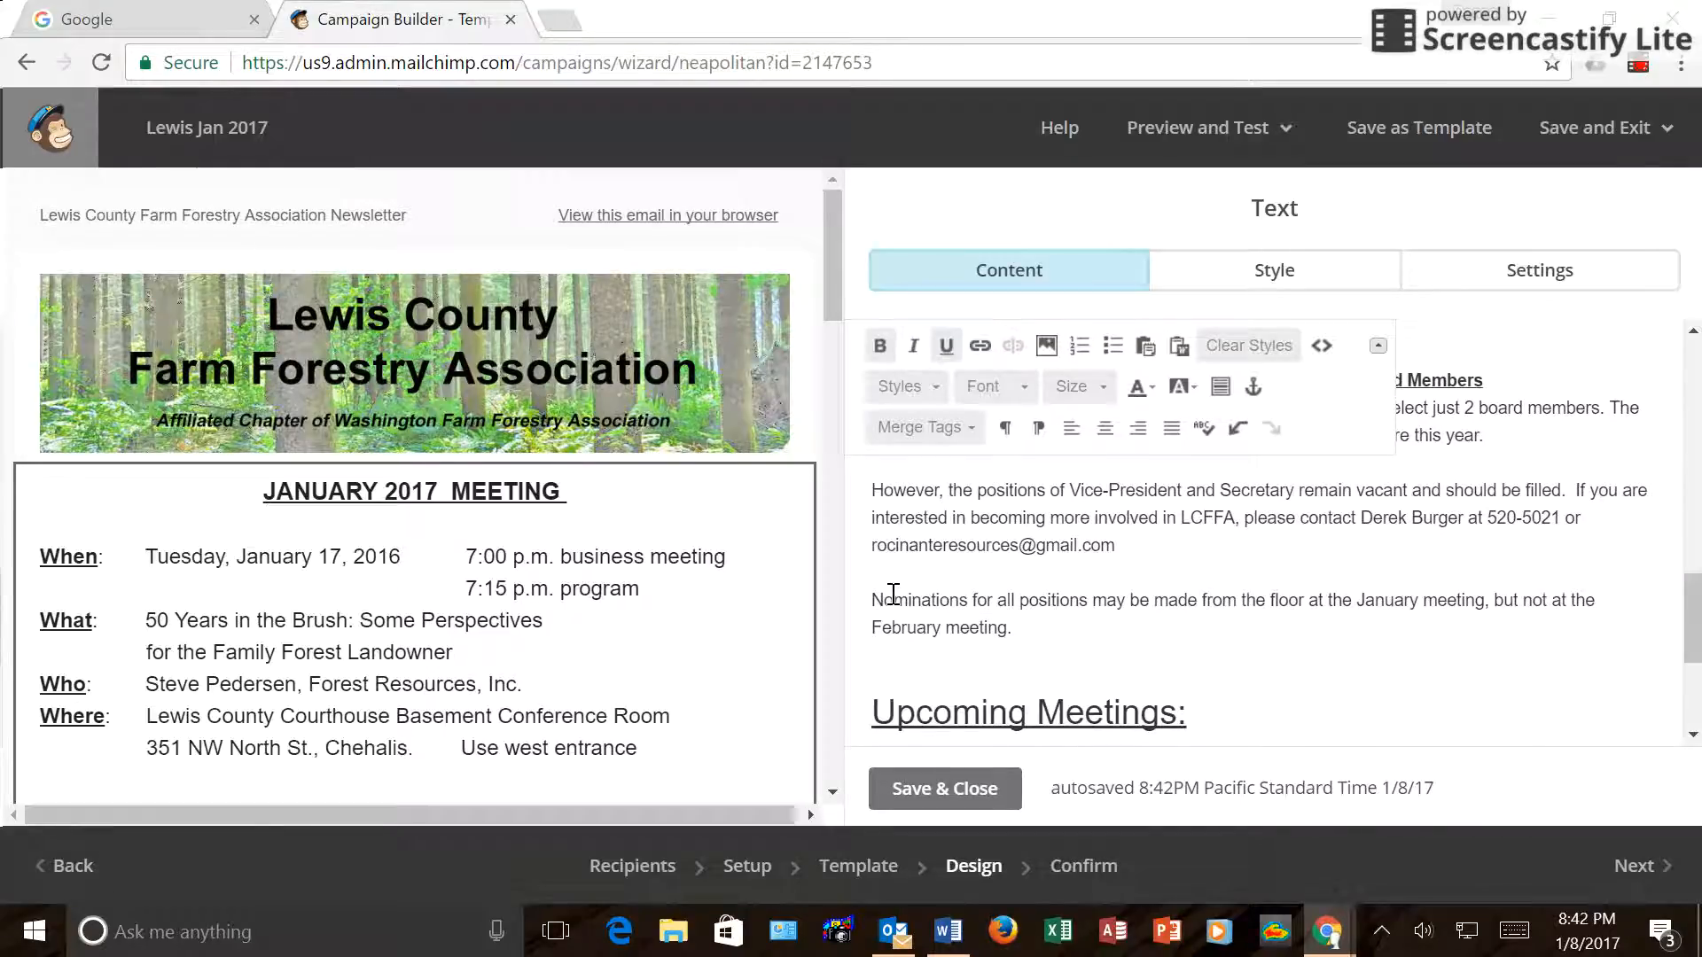
scroll(893, 594, "down", 2)
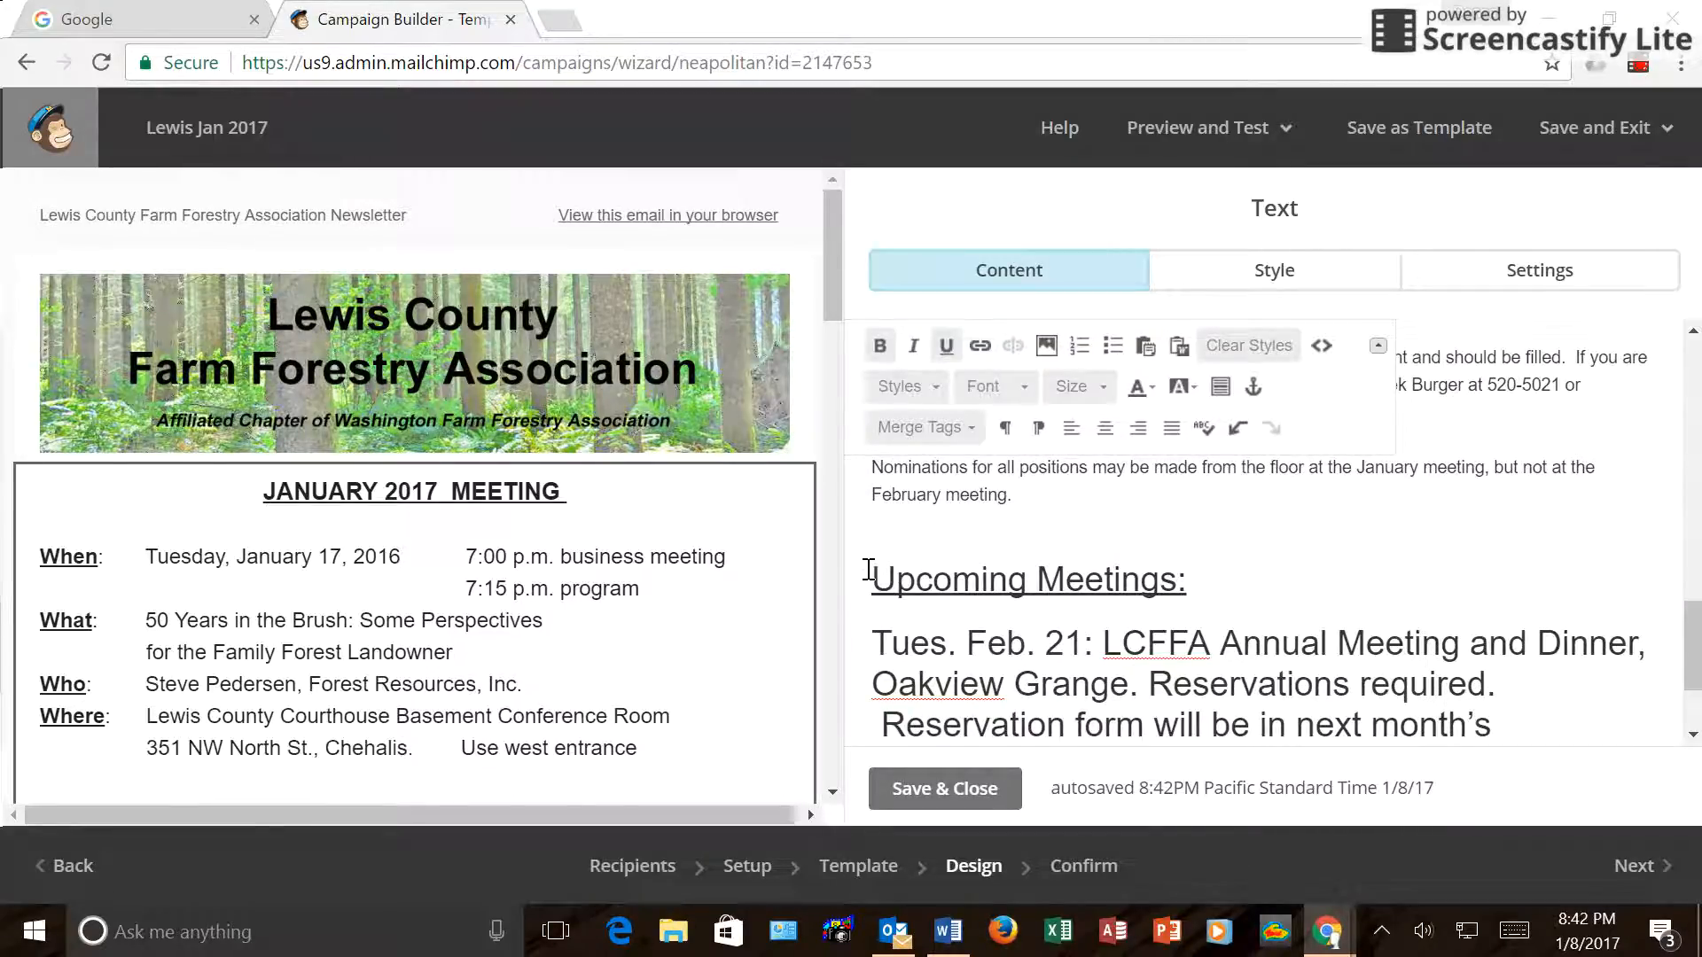
Set the Upcoming Meetings text to size 14.
left_click_drag(868, 570, 1371, 667)
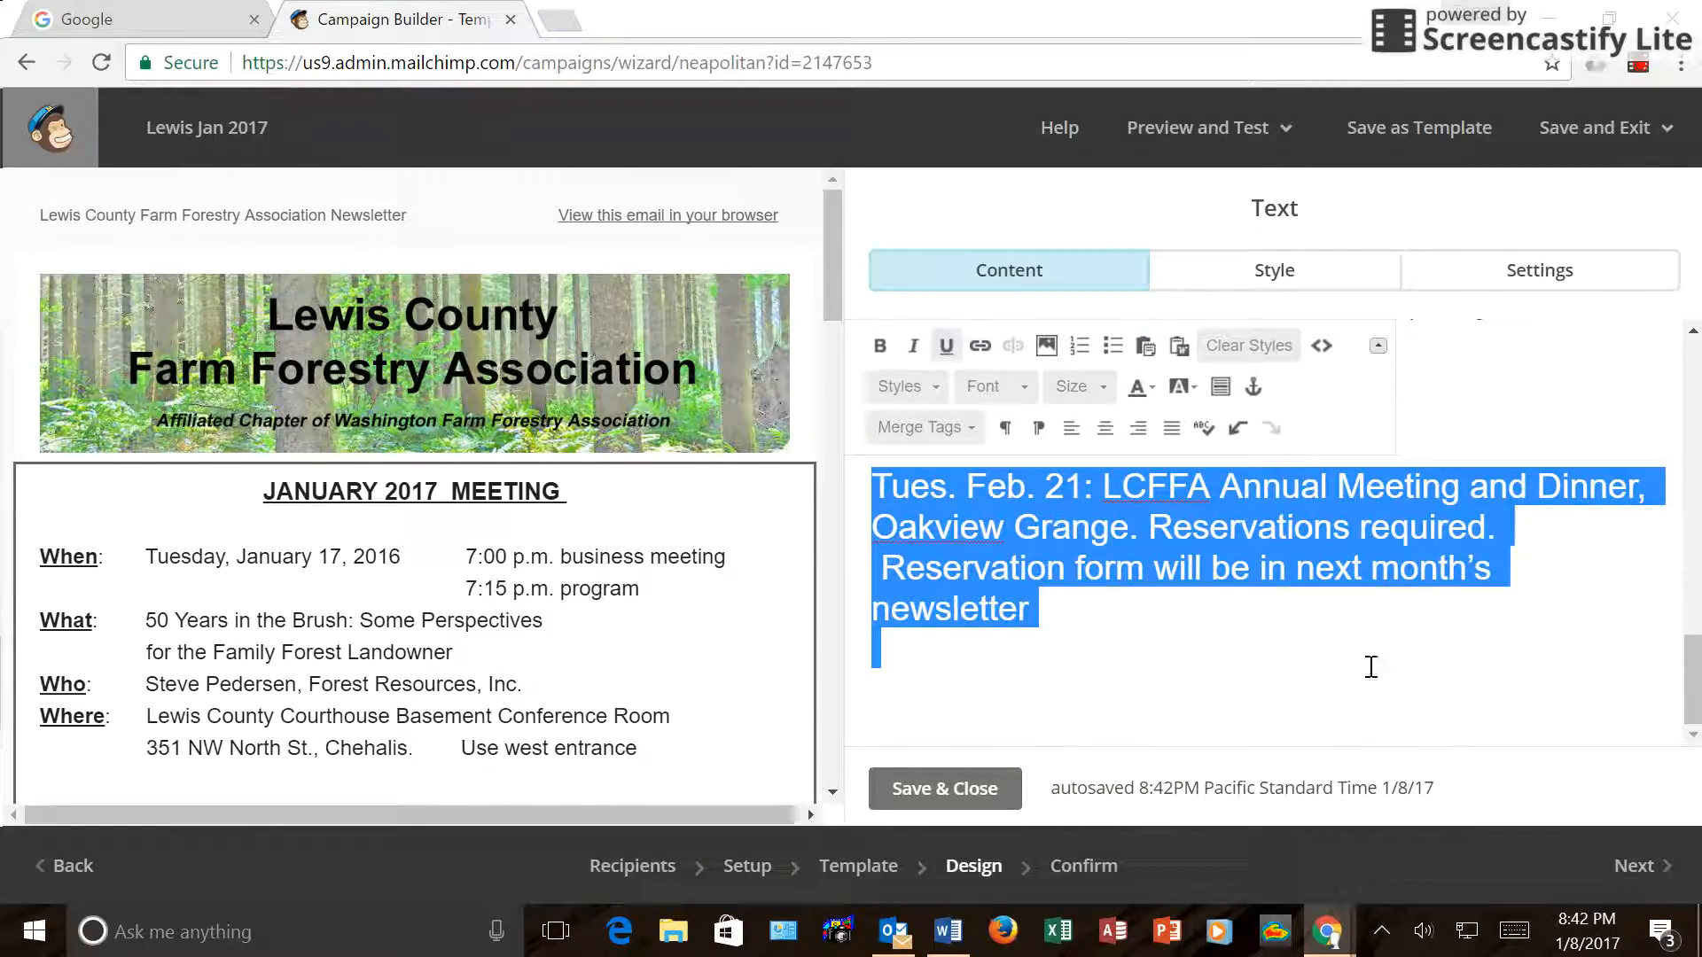
left_click(1099, 397)
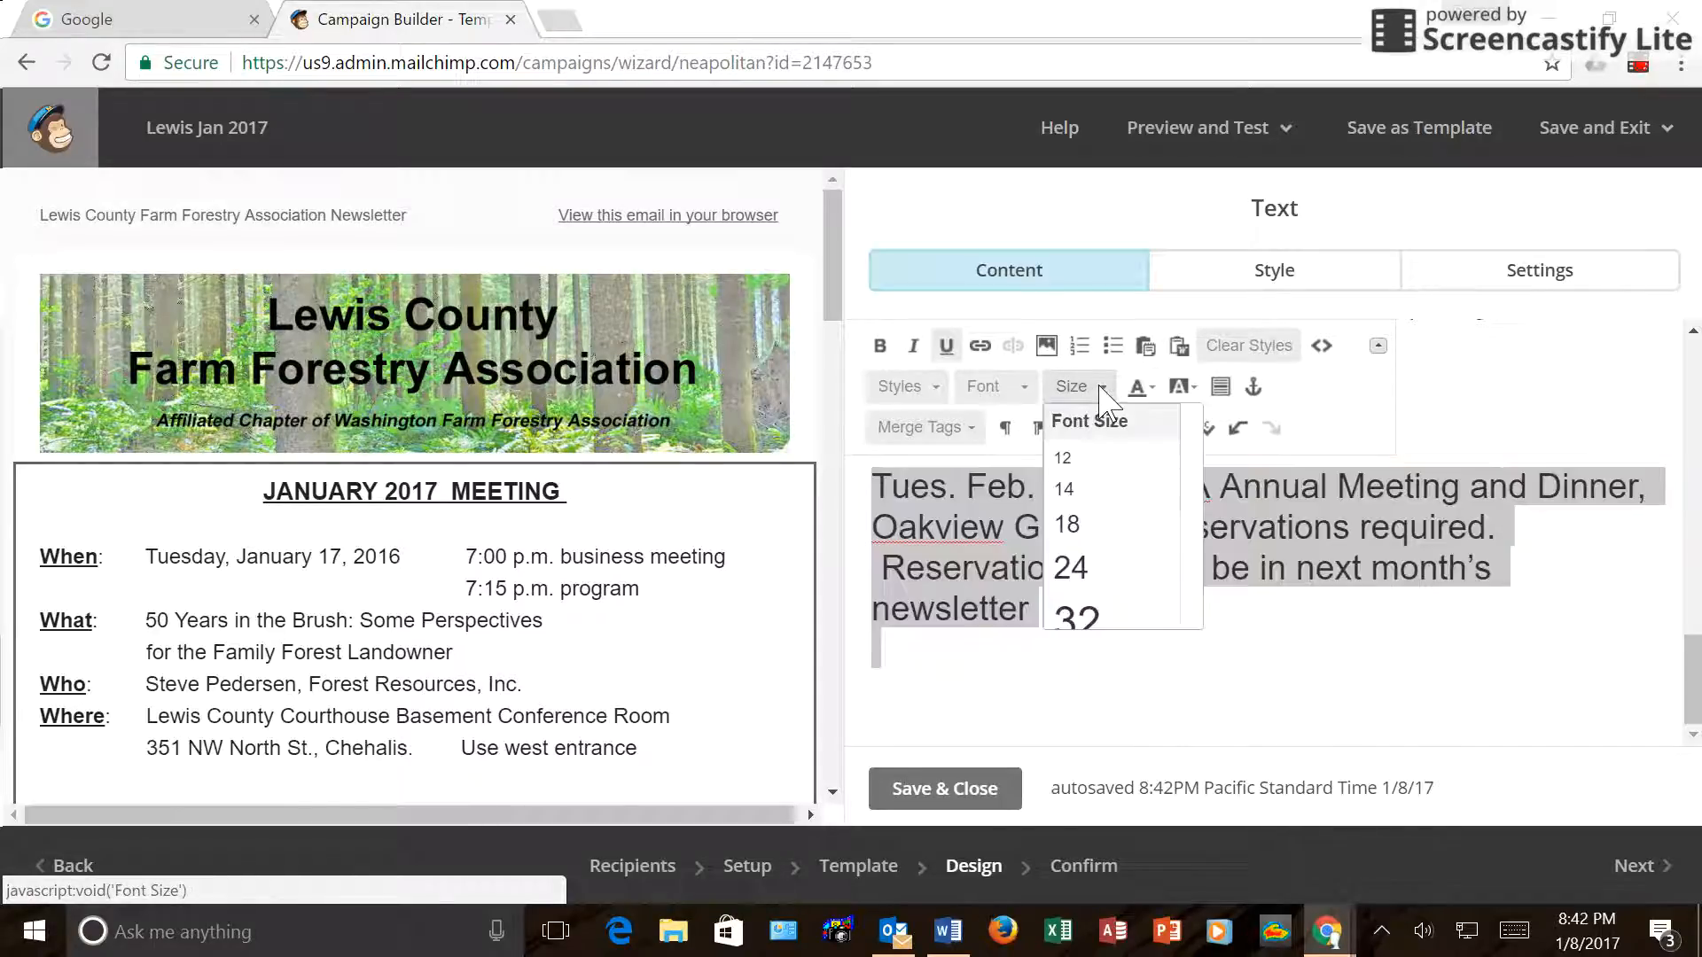
left_click(1067, 491)
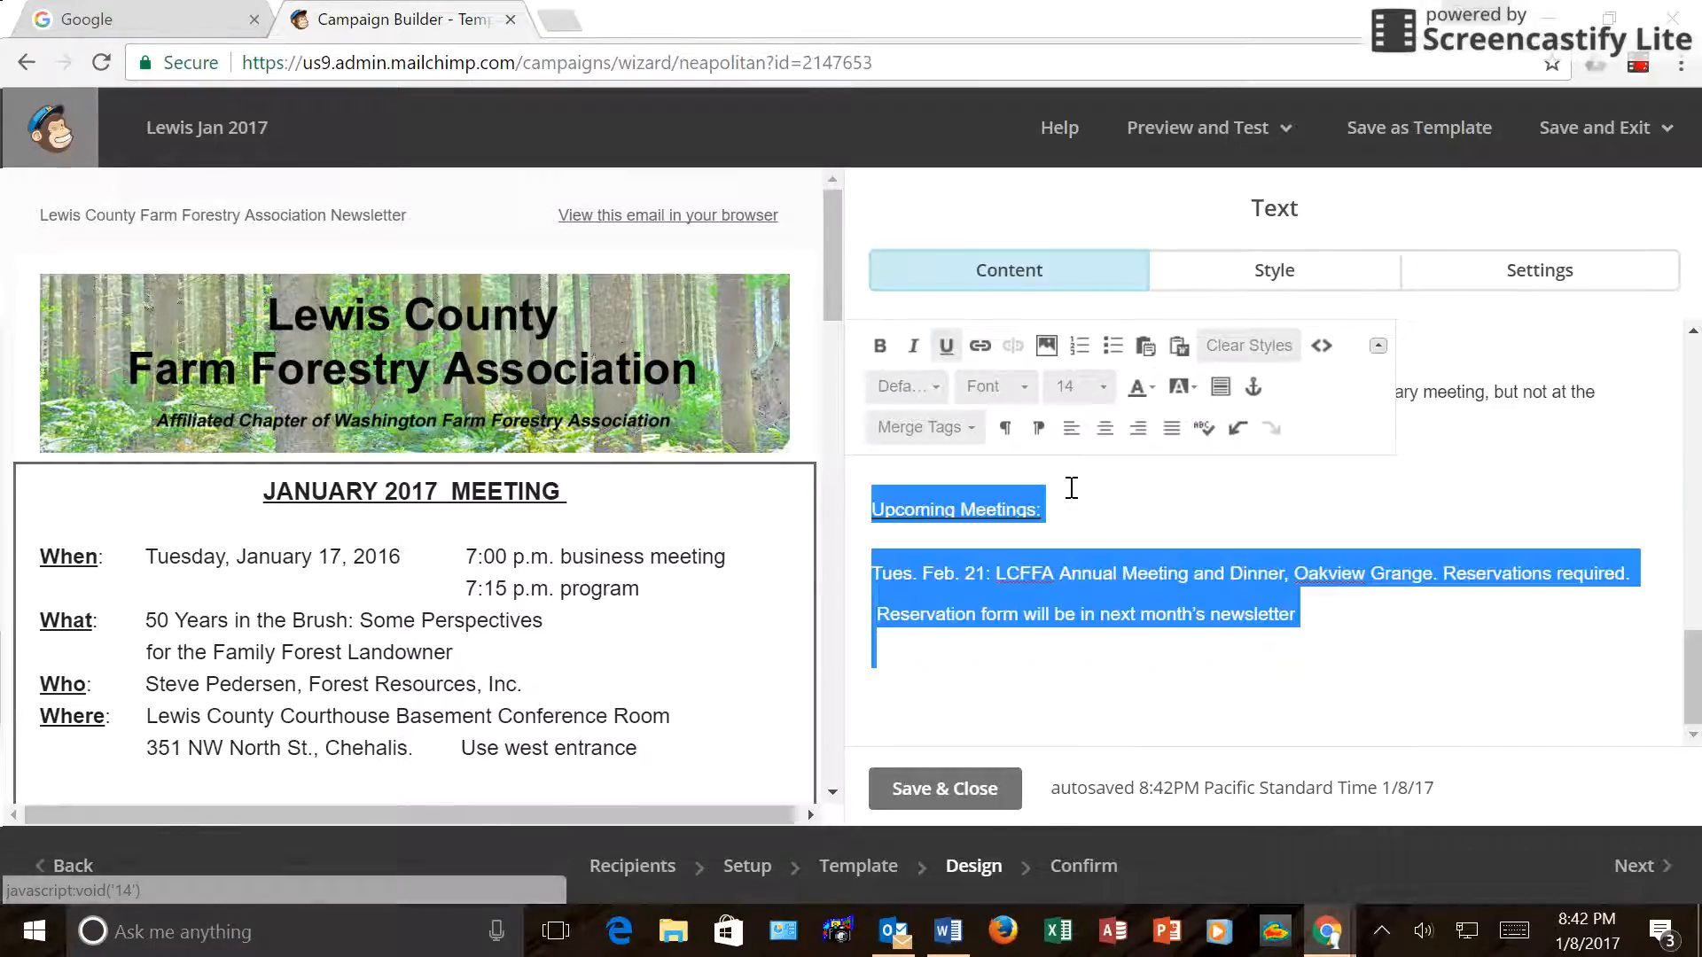
Put the Tues. Feb. 21 line directly under Upcoming Meetings: and remove the blank line above.
left_click(1113, 541)
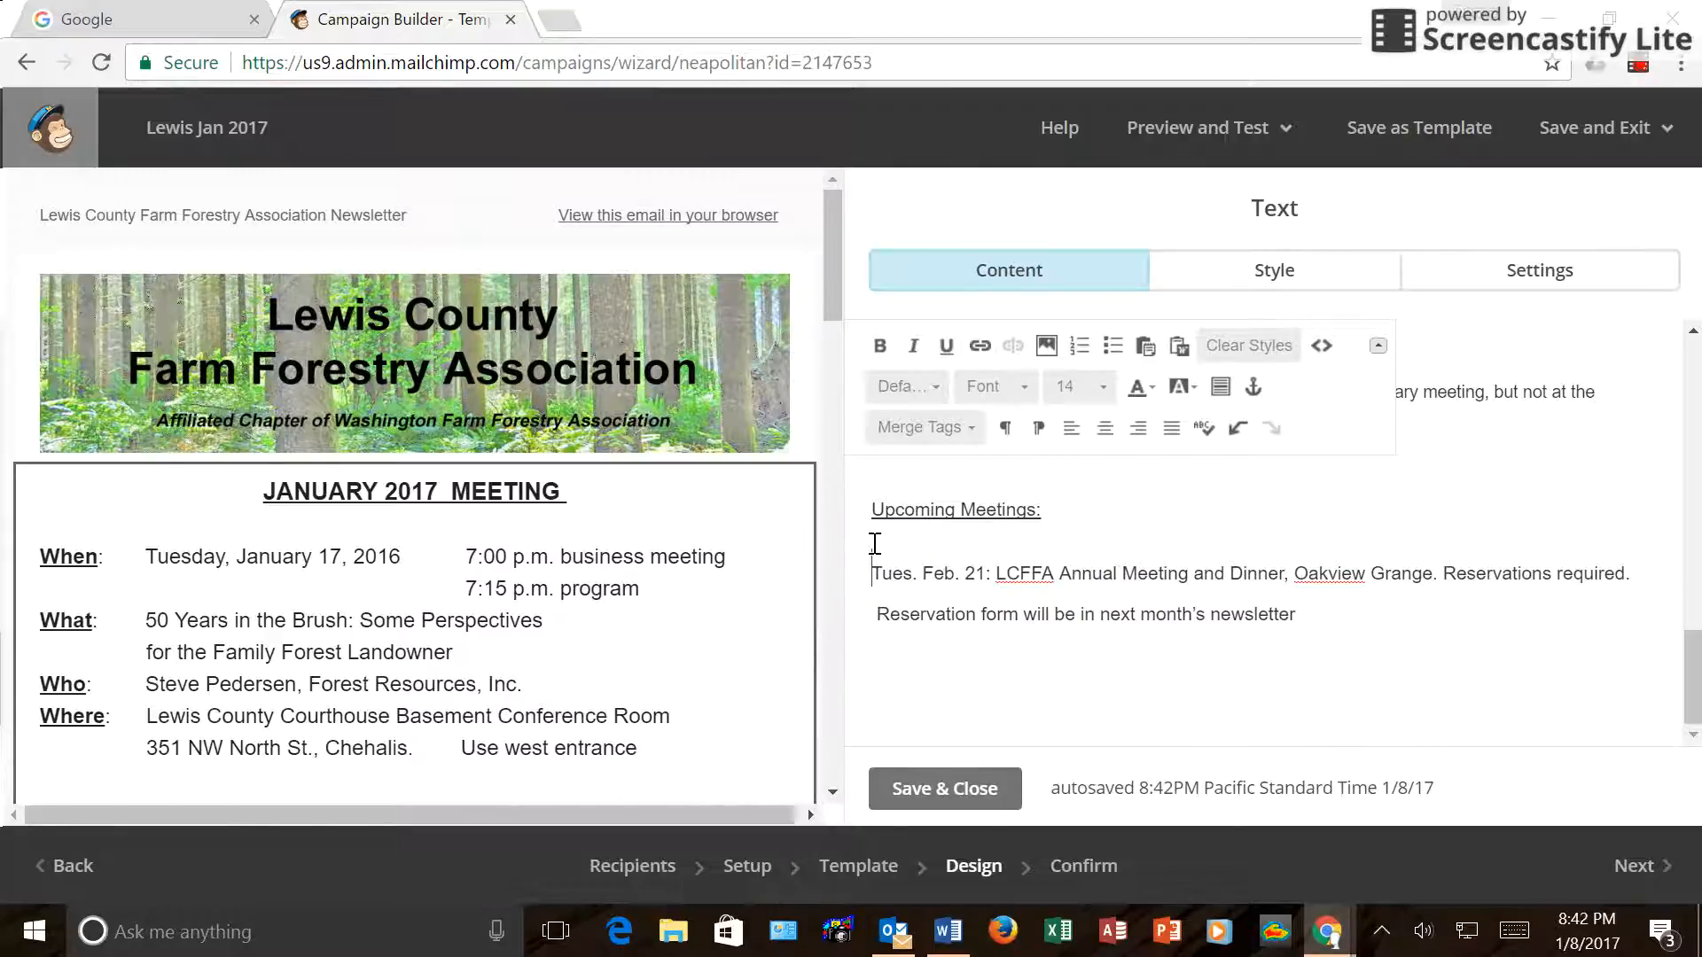
key("Delete")
type("T")
left_click(1050, 508)
key("Delete")
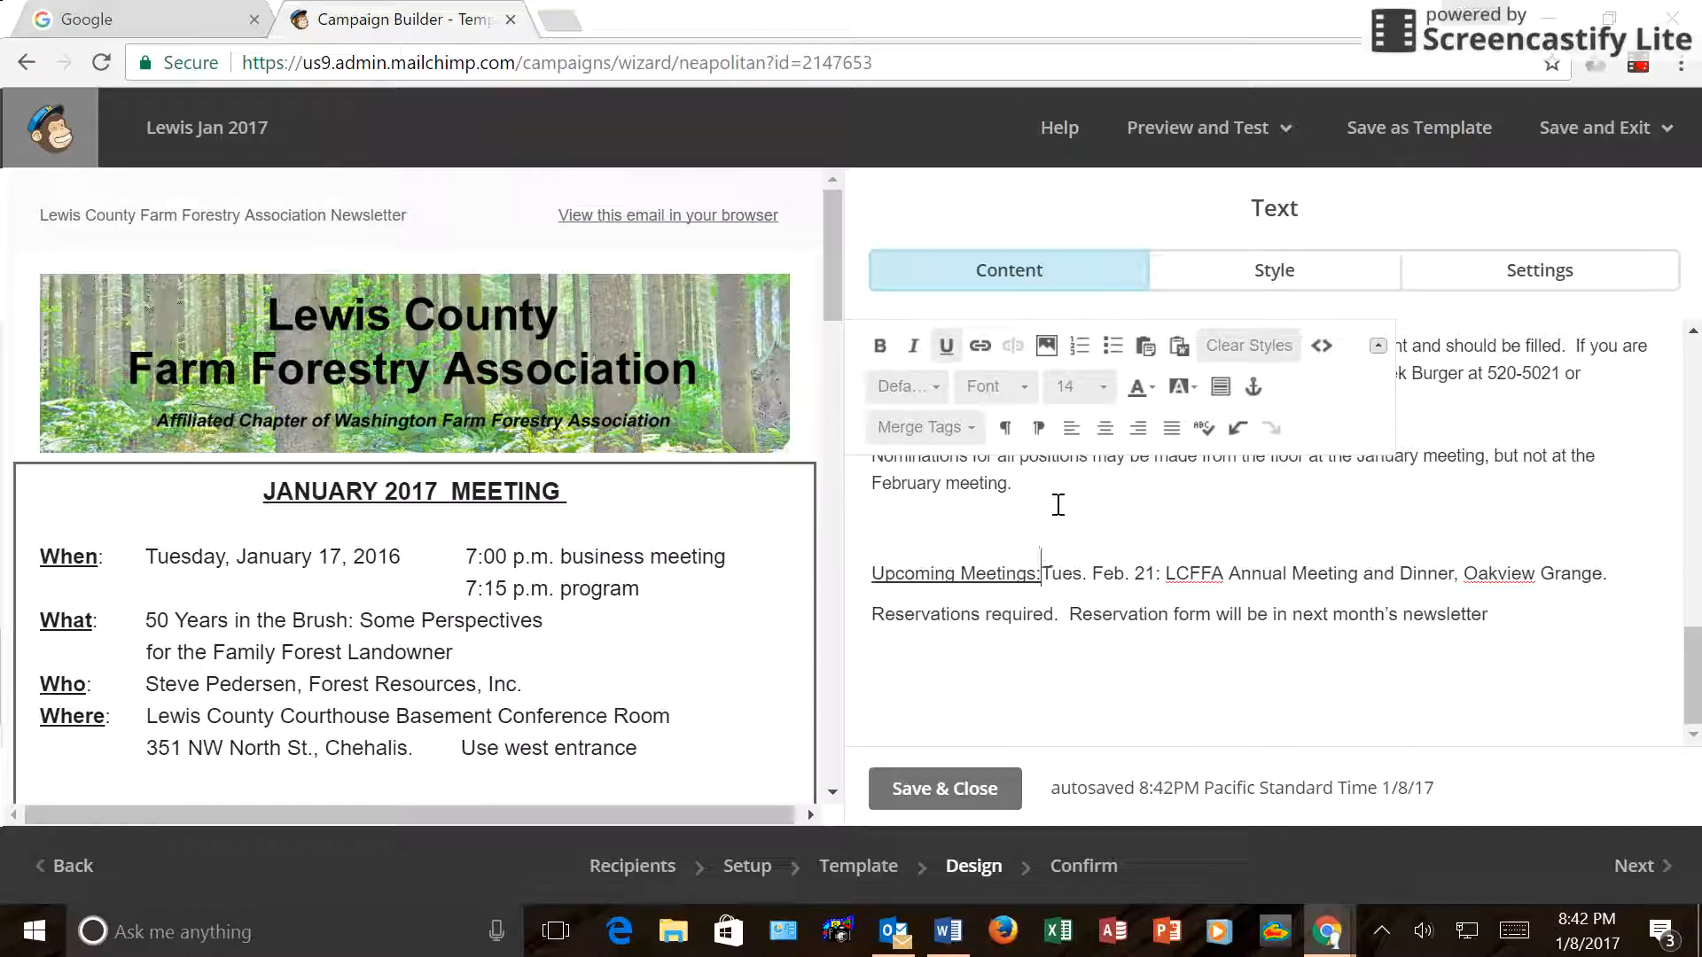
key("Return")
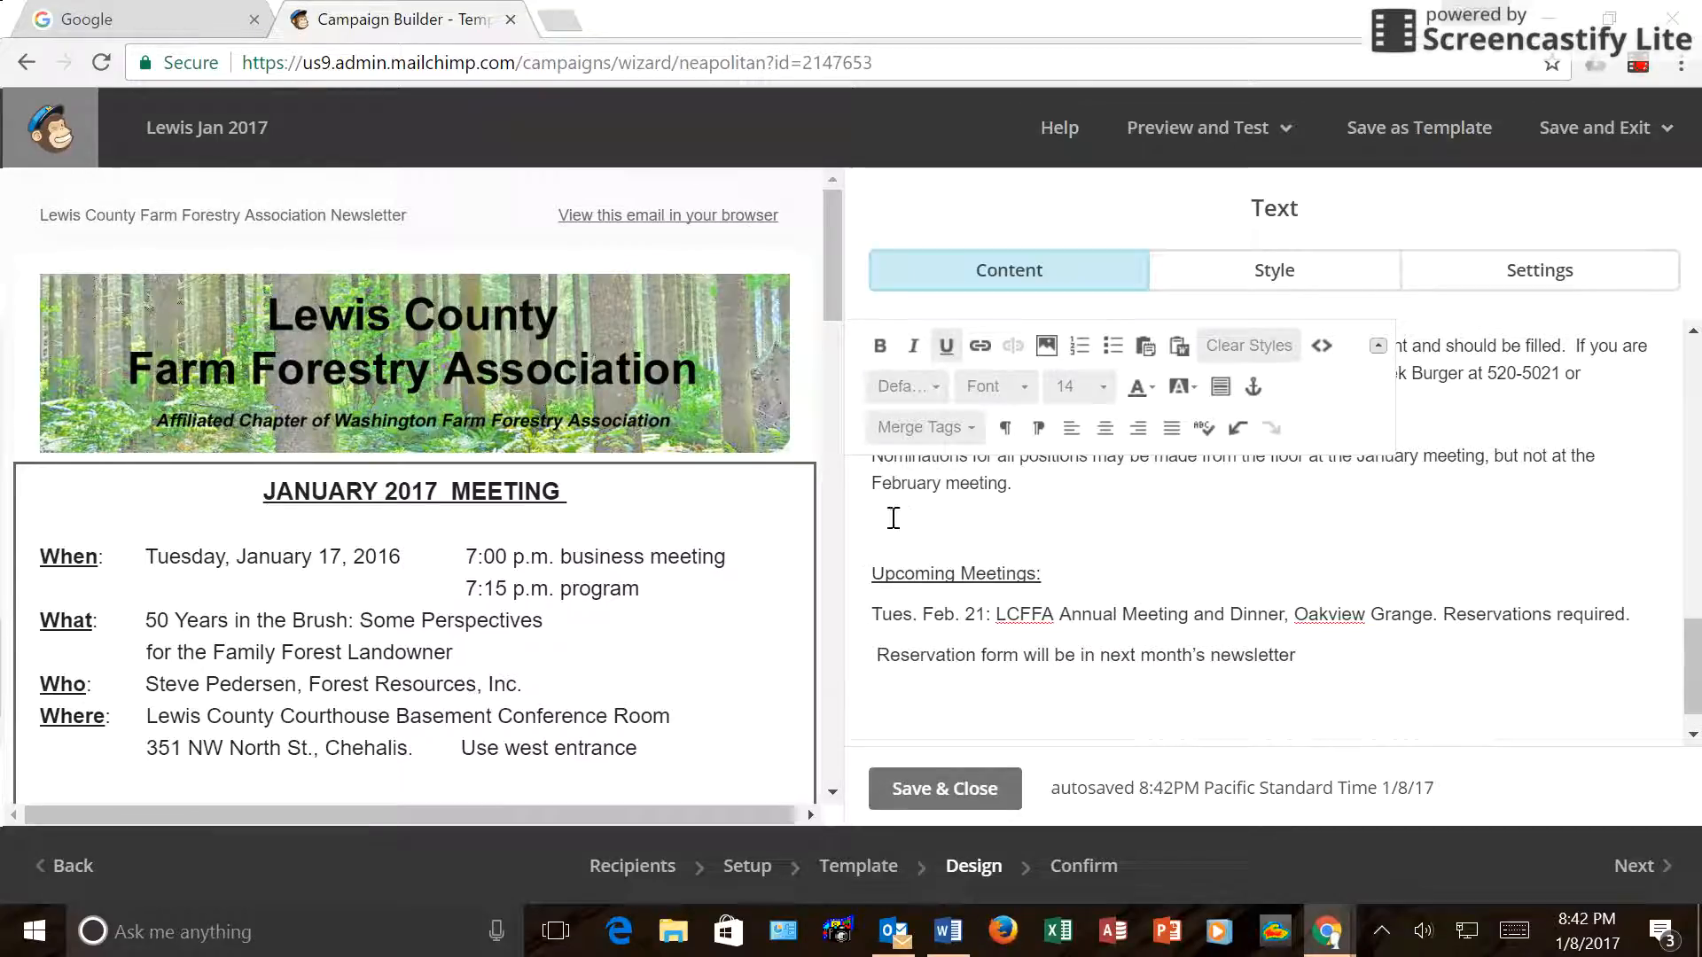
key("Delete")
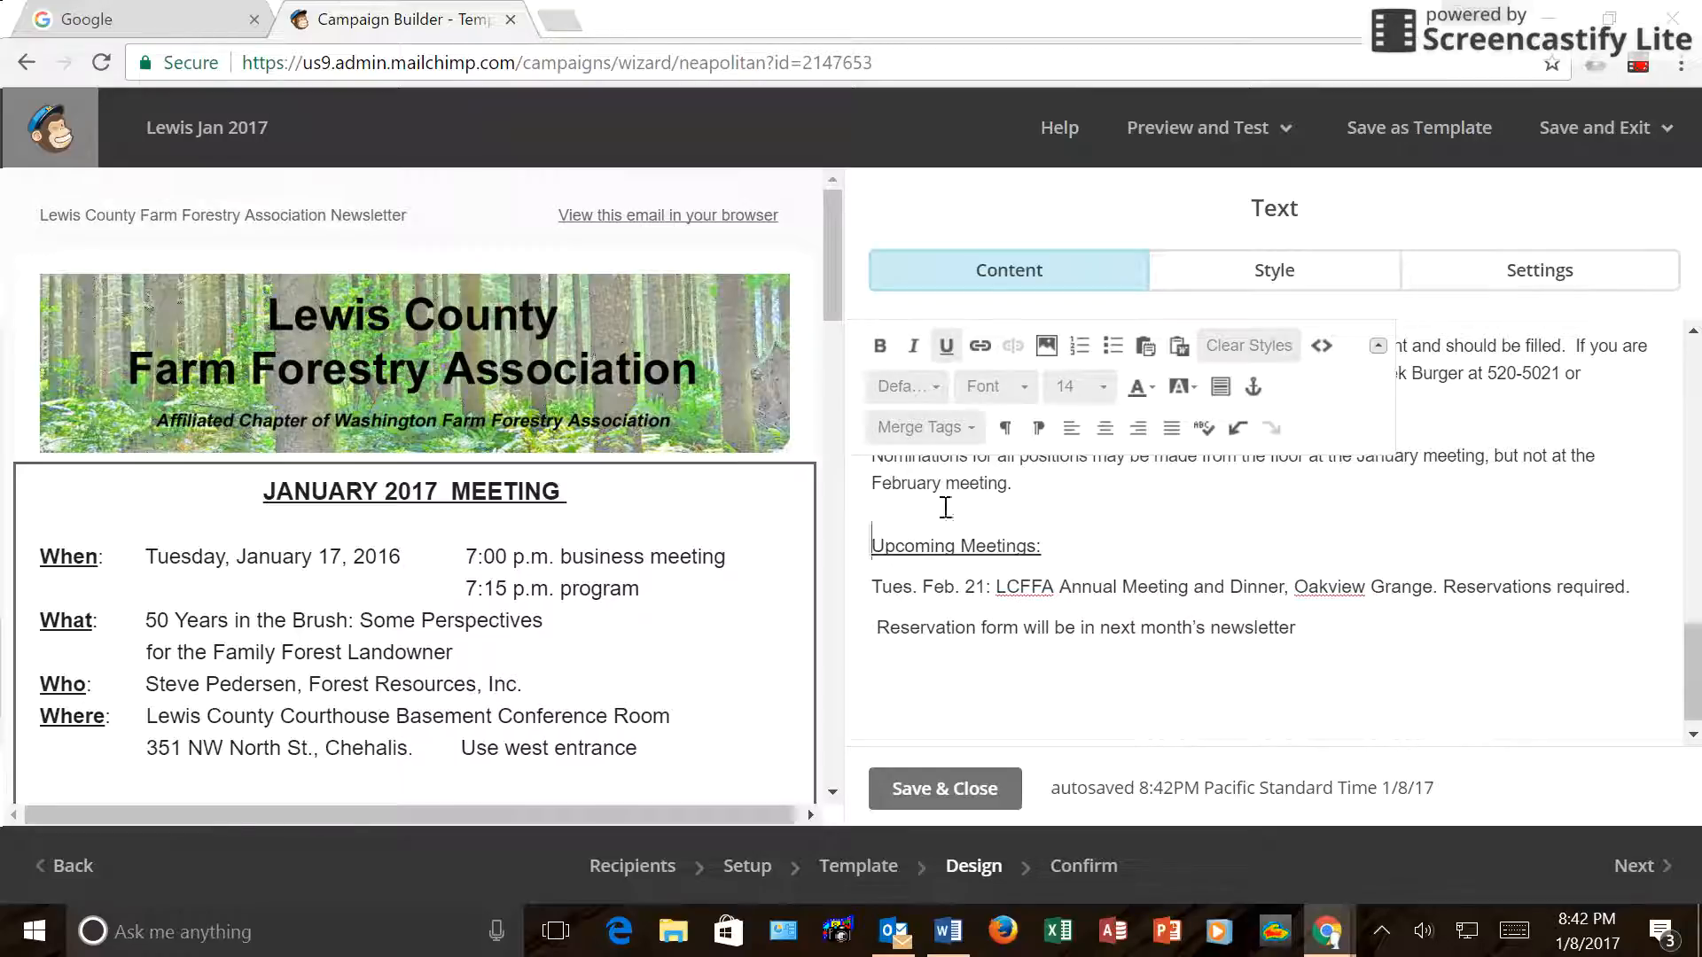
scroll(1112, 507, "up", 5)
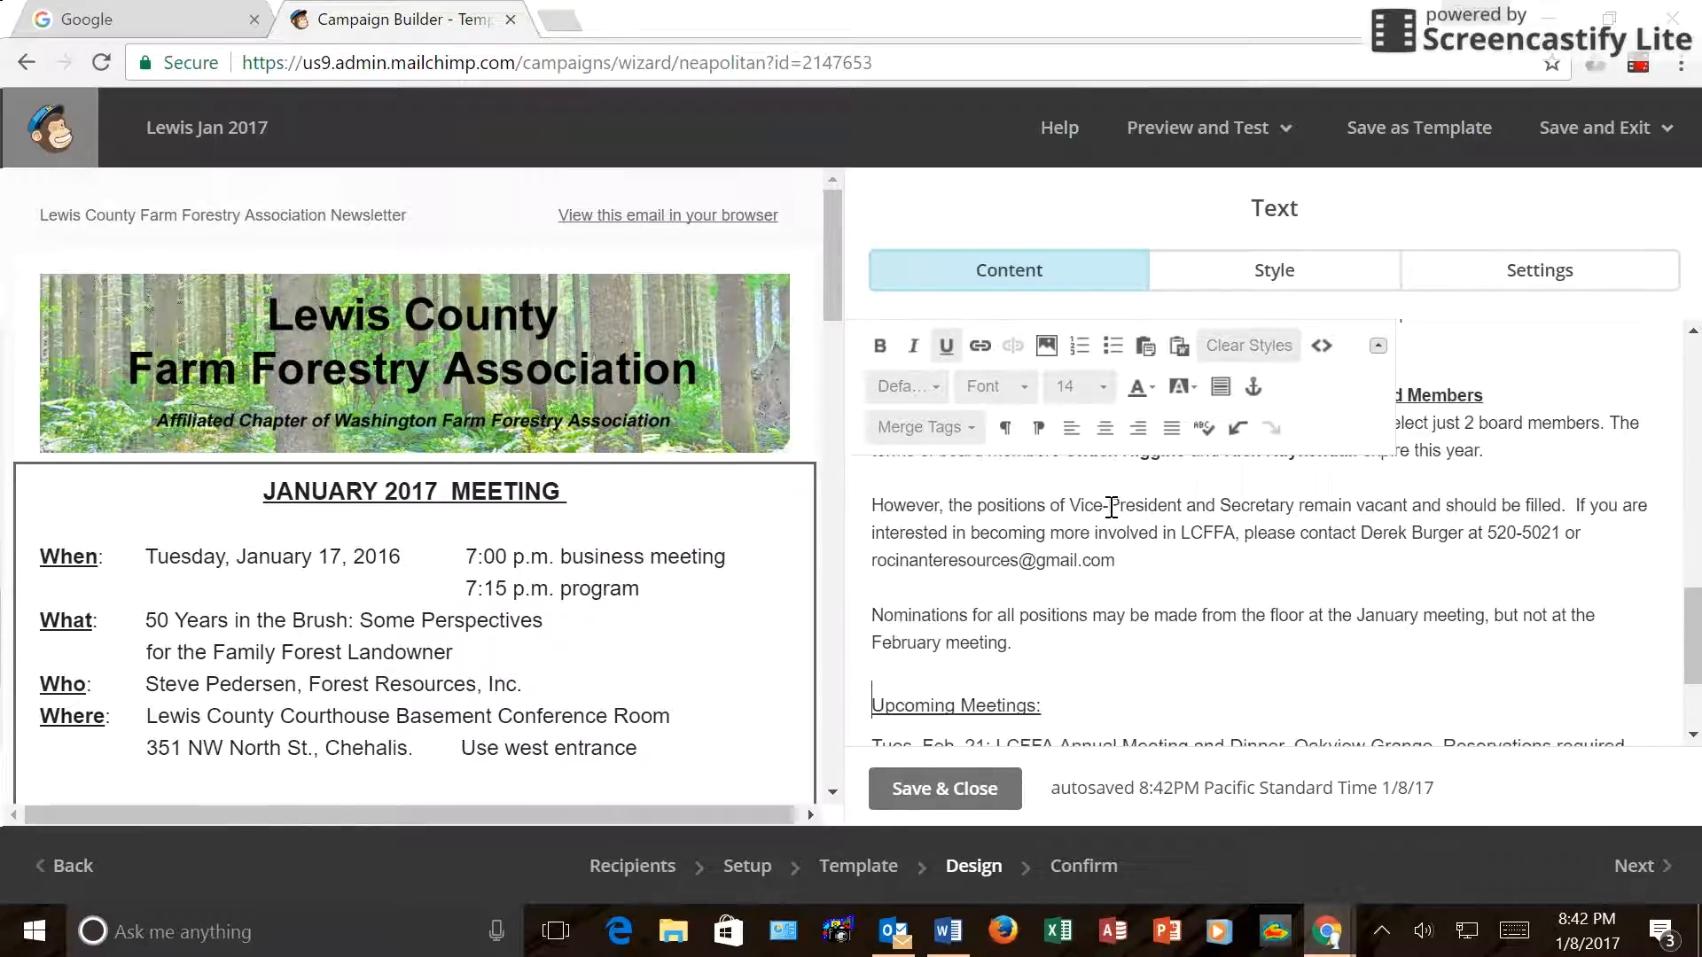
scroll(1111, 507, "up", 10)
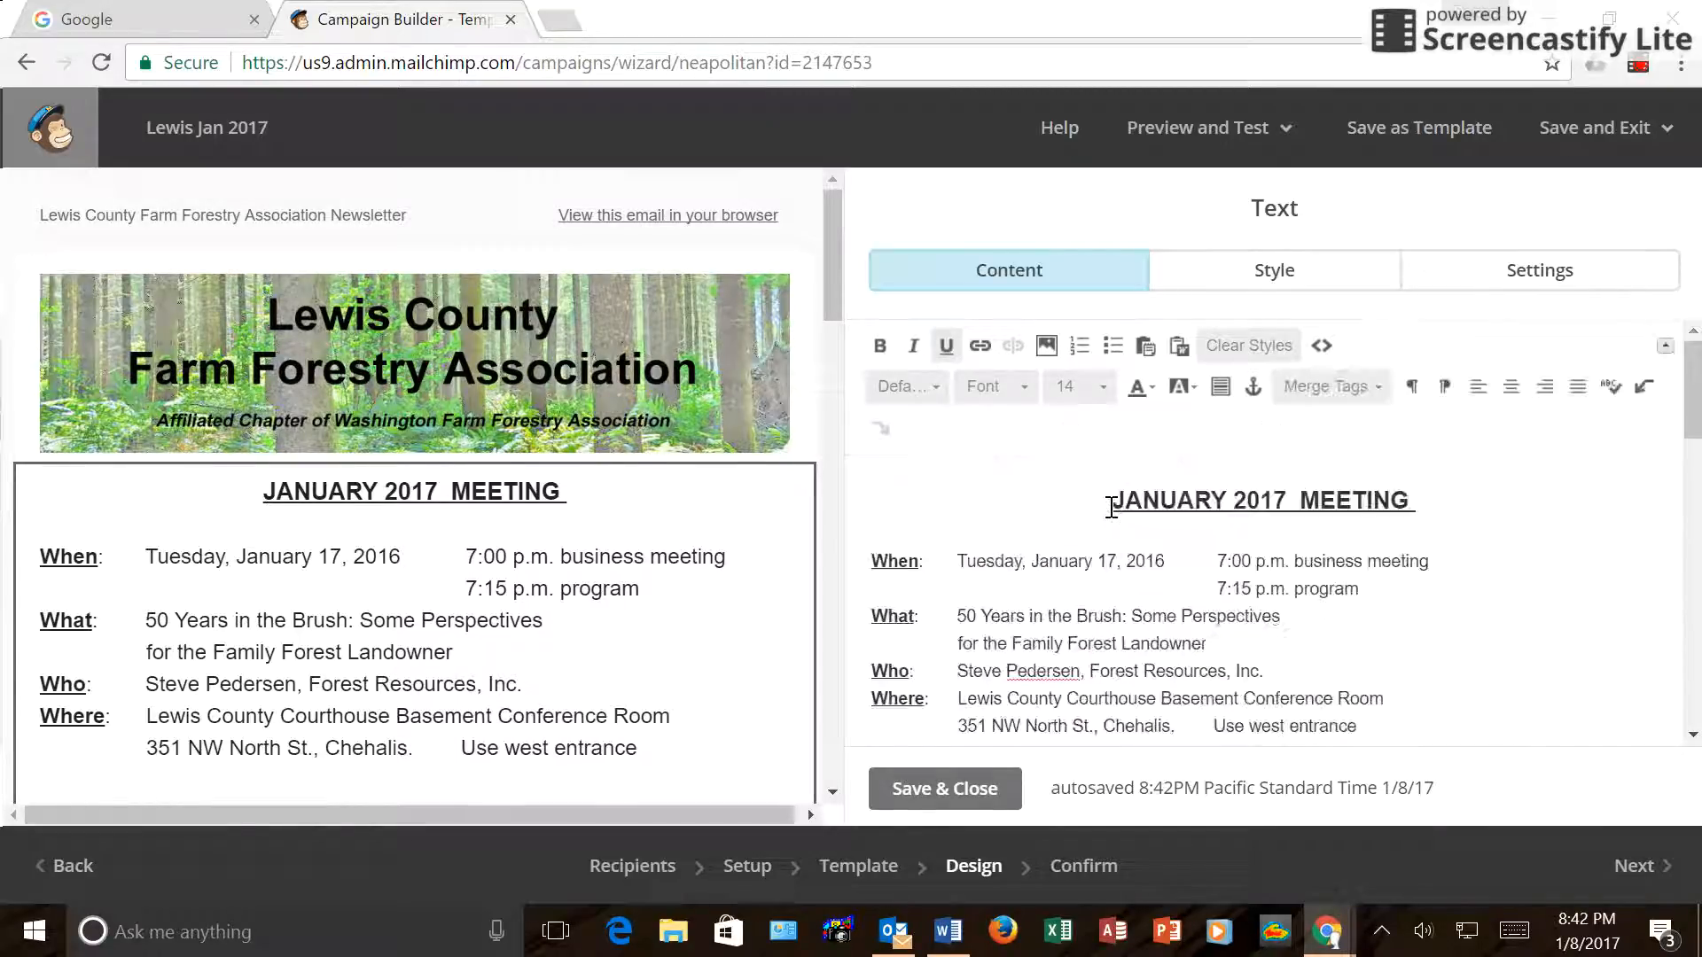
scroll(624, 535, "down", 10)
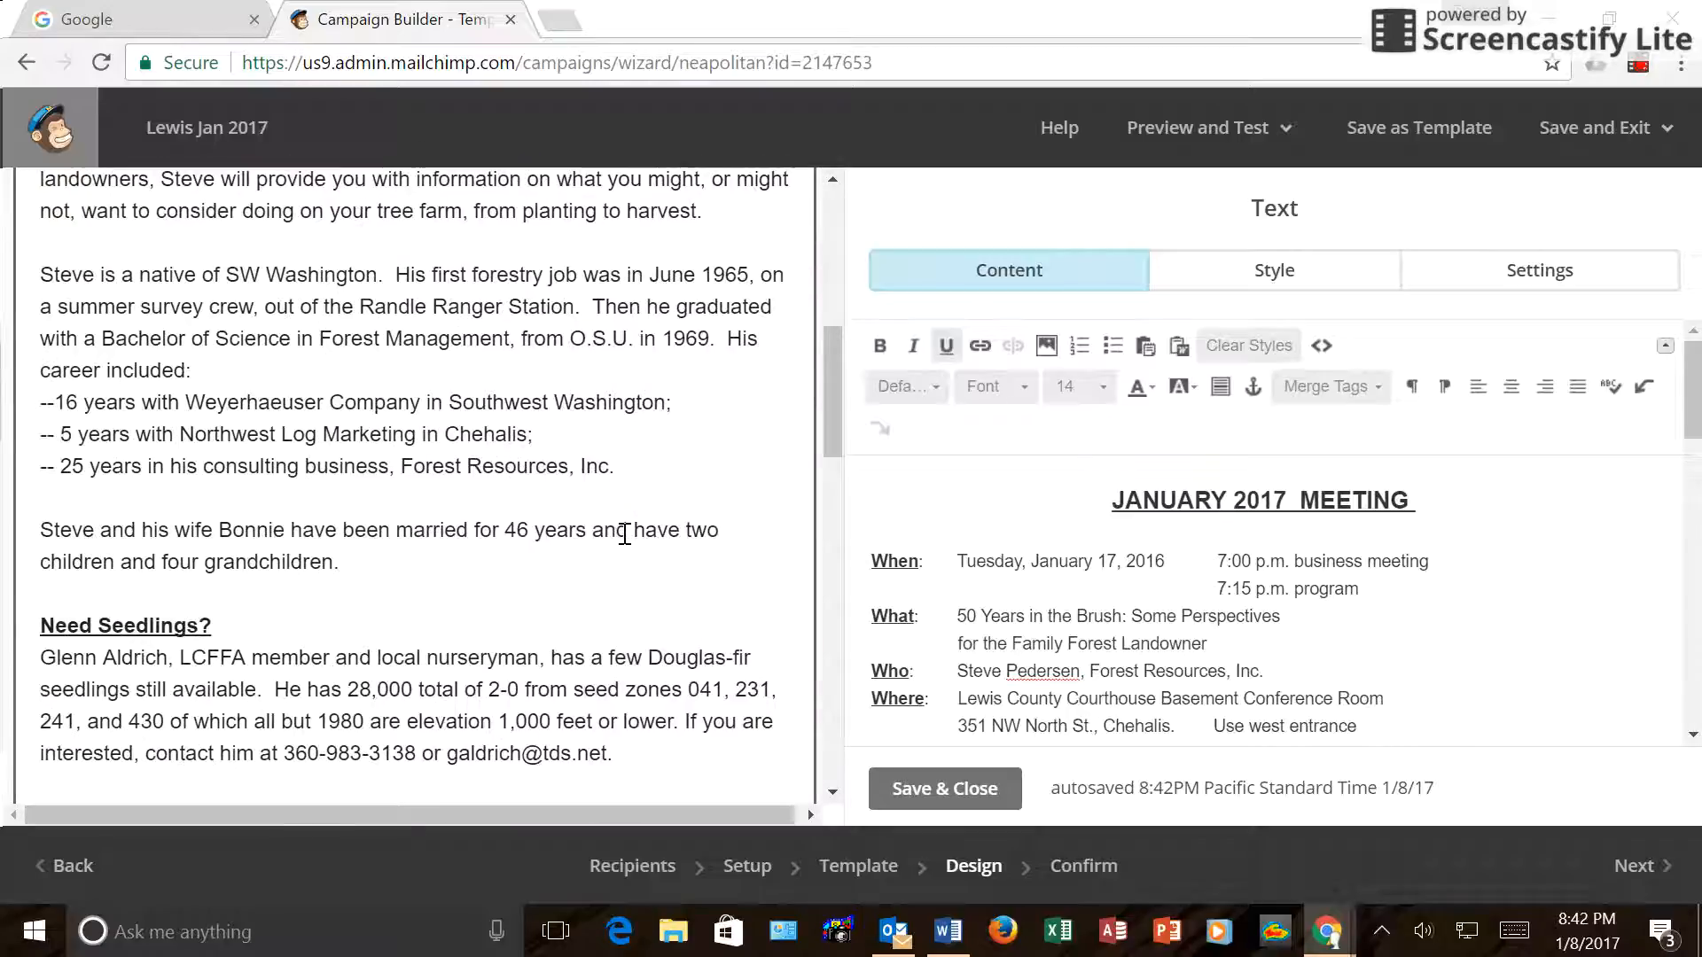
scroll(624, 535, "down", 10)
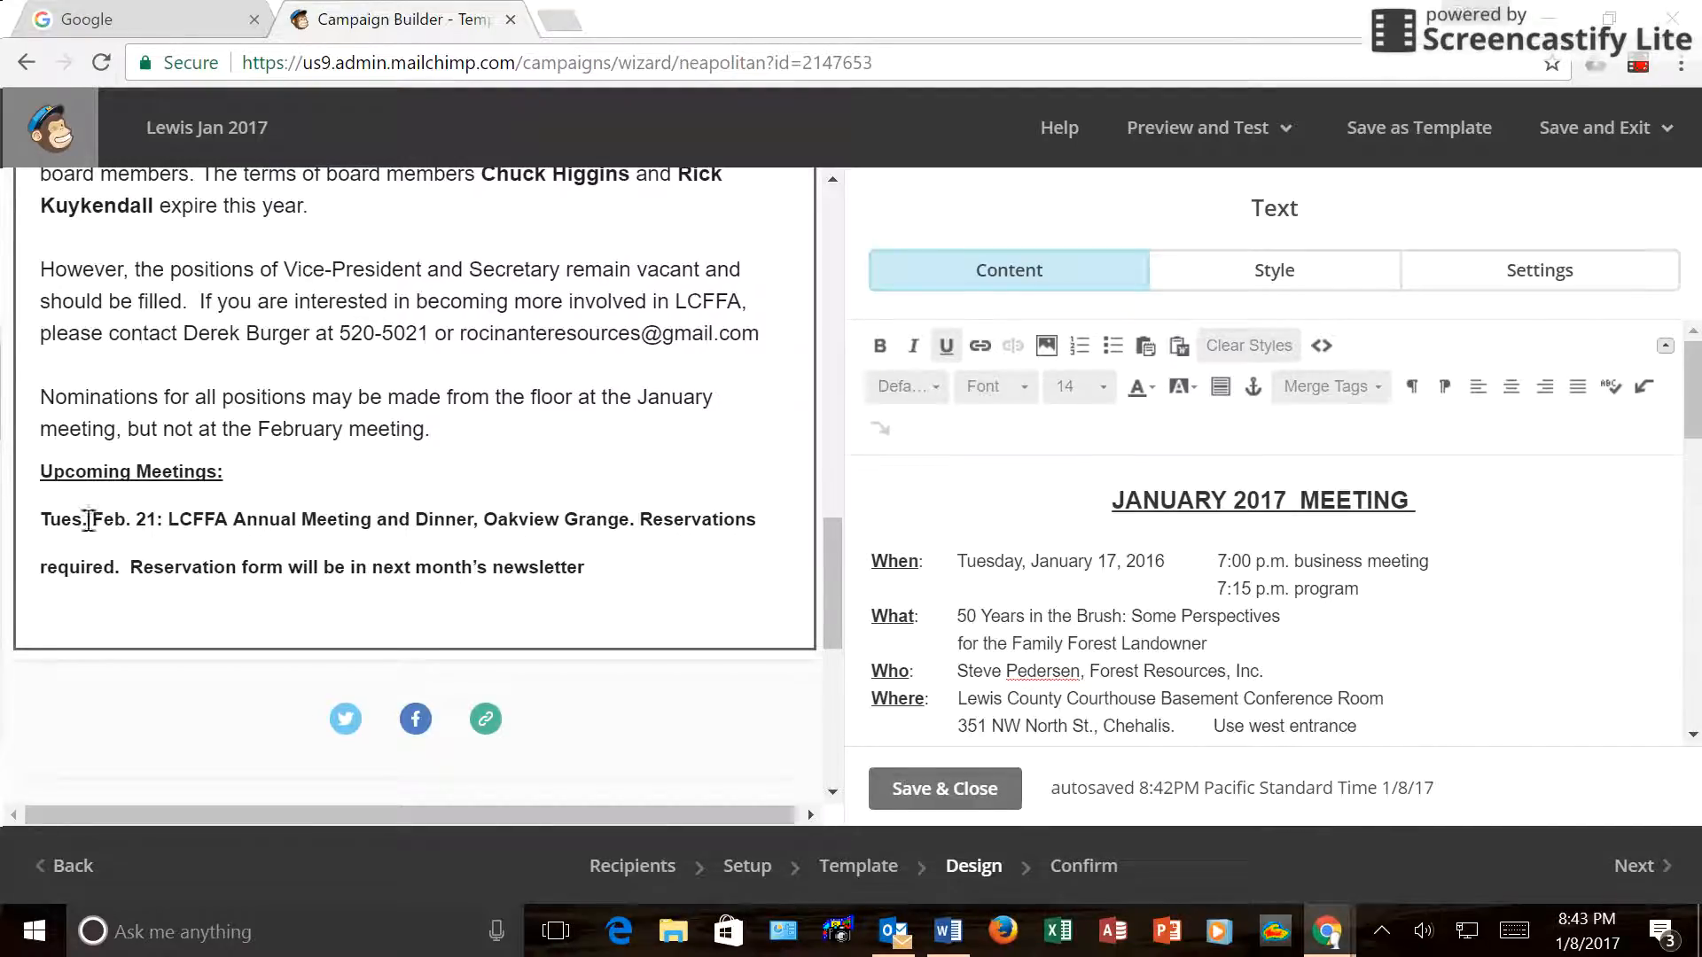
scroll(1144, 545, "down", 15)
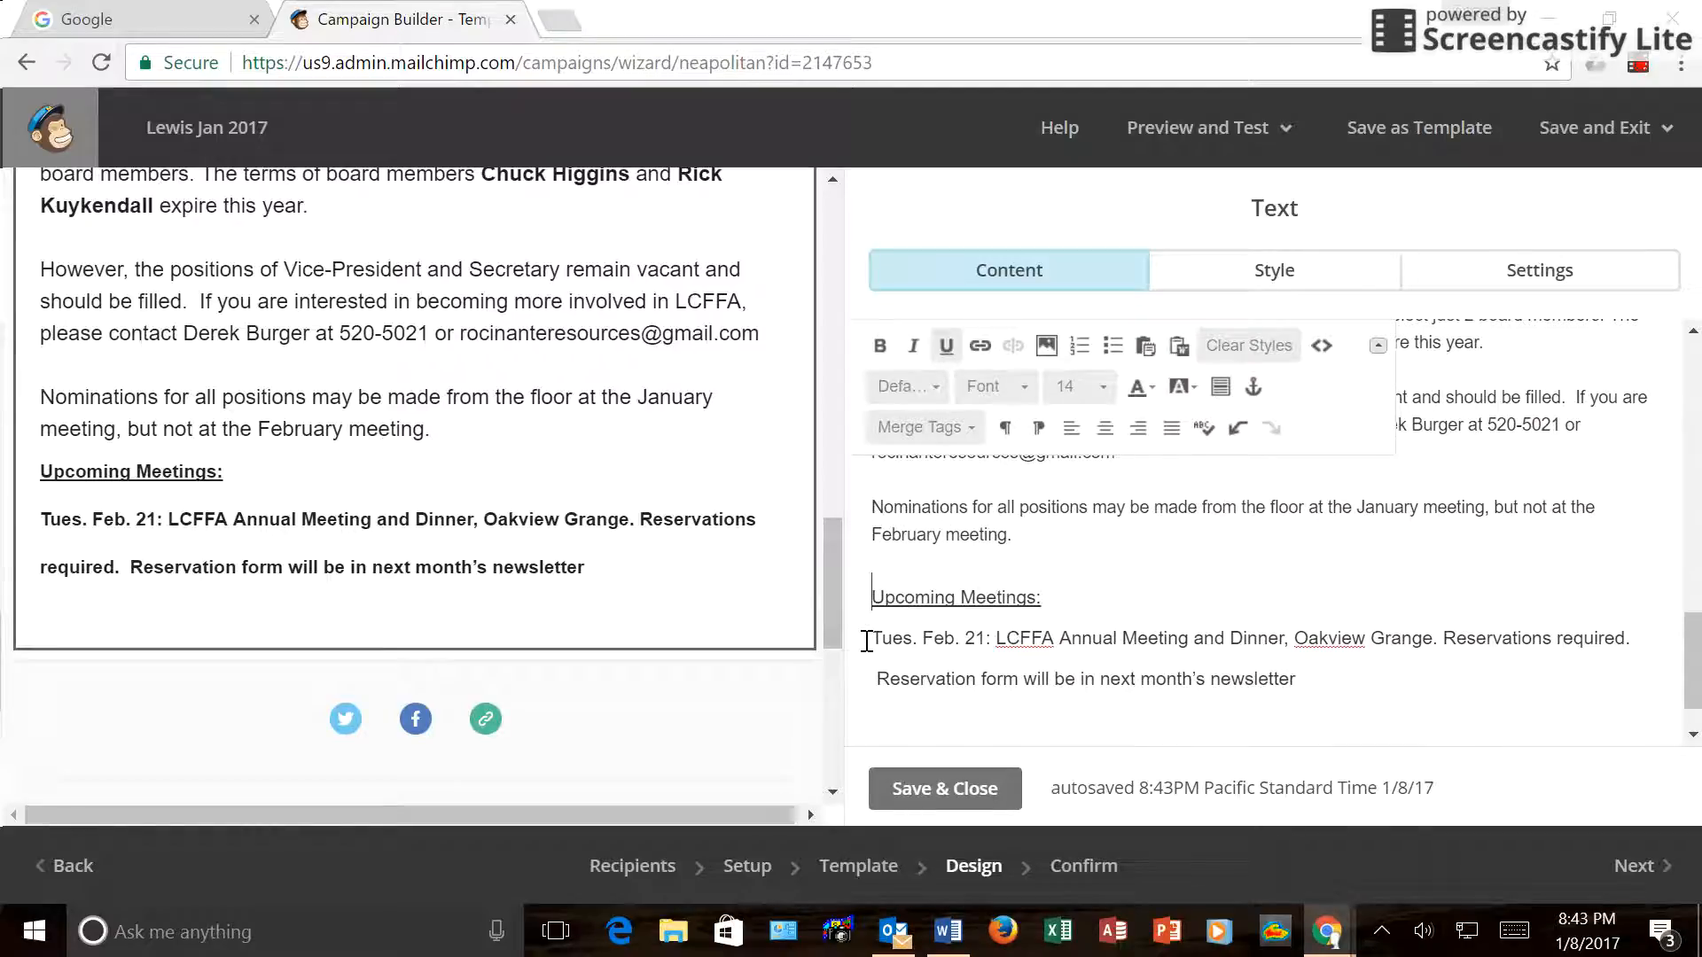
Set the Tues. Feb. 21 Annual Meeting and Dinner paragraph to Arial.
left_click(867, 640)
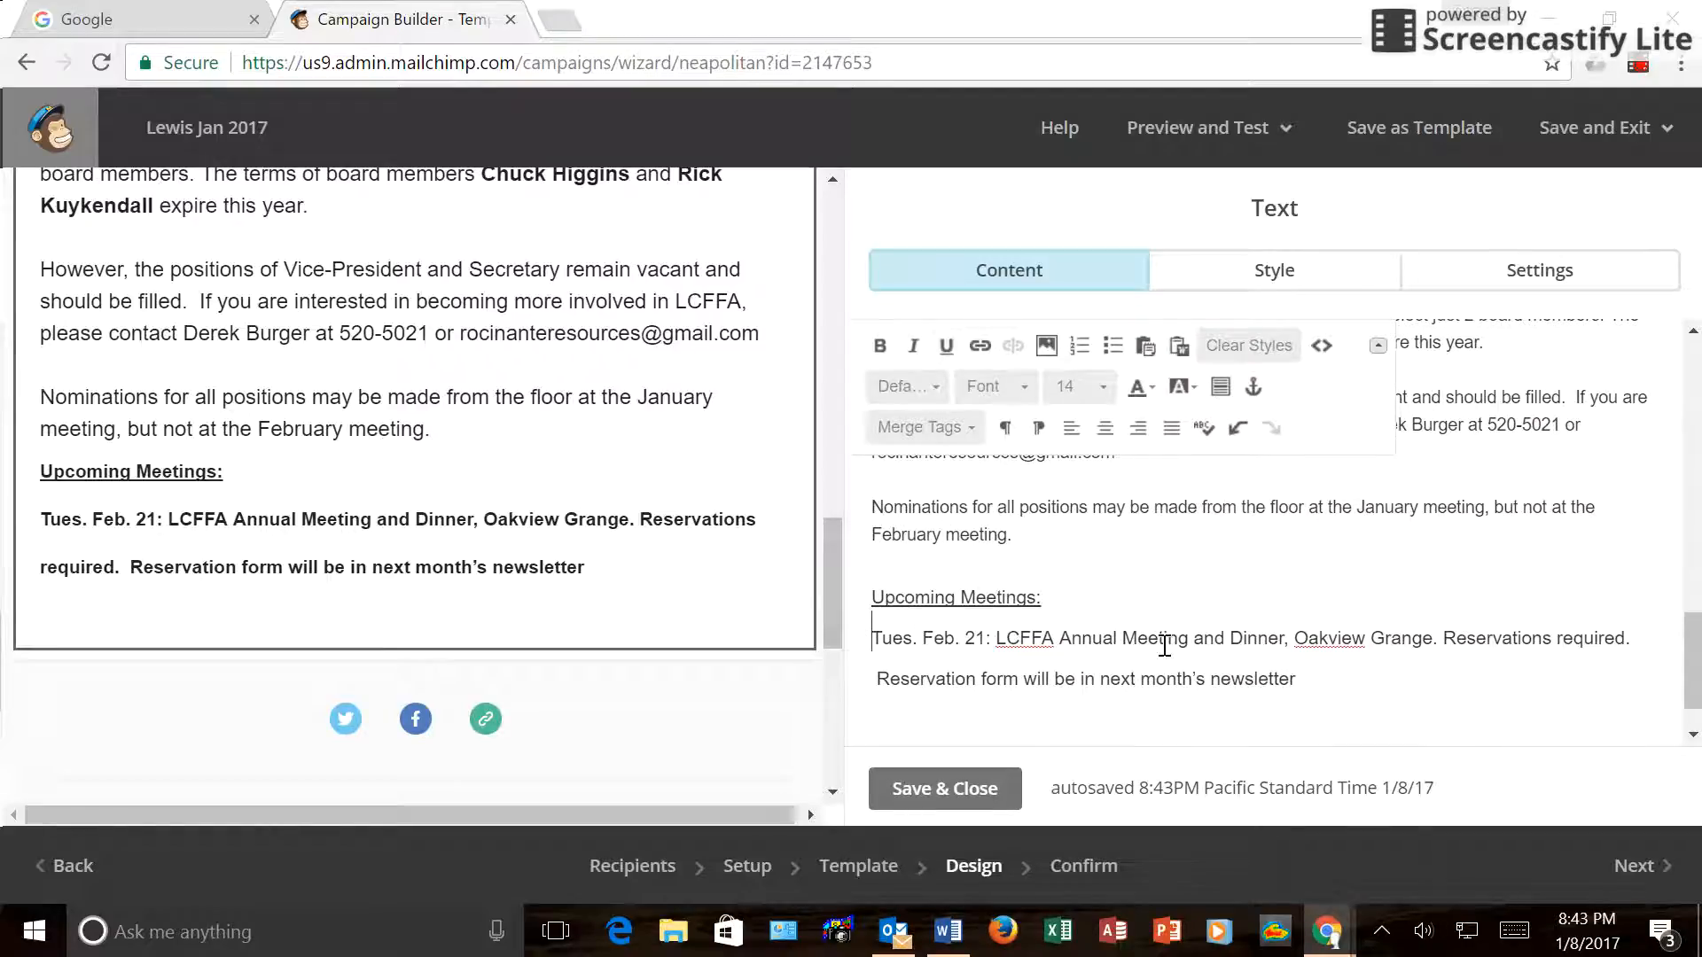
left_click(1306, 686, "shift")
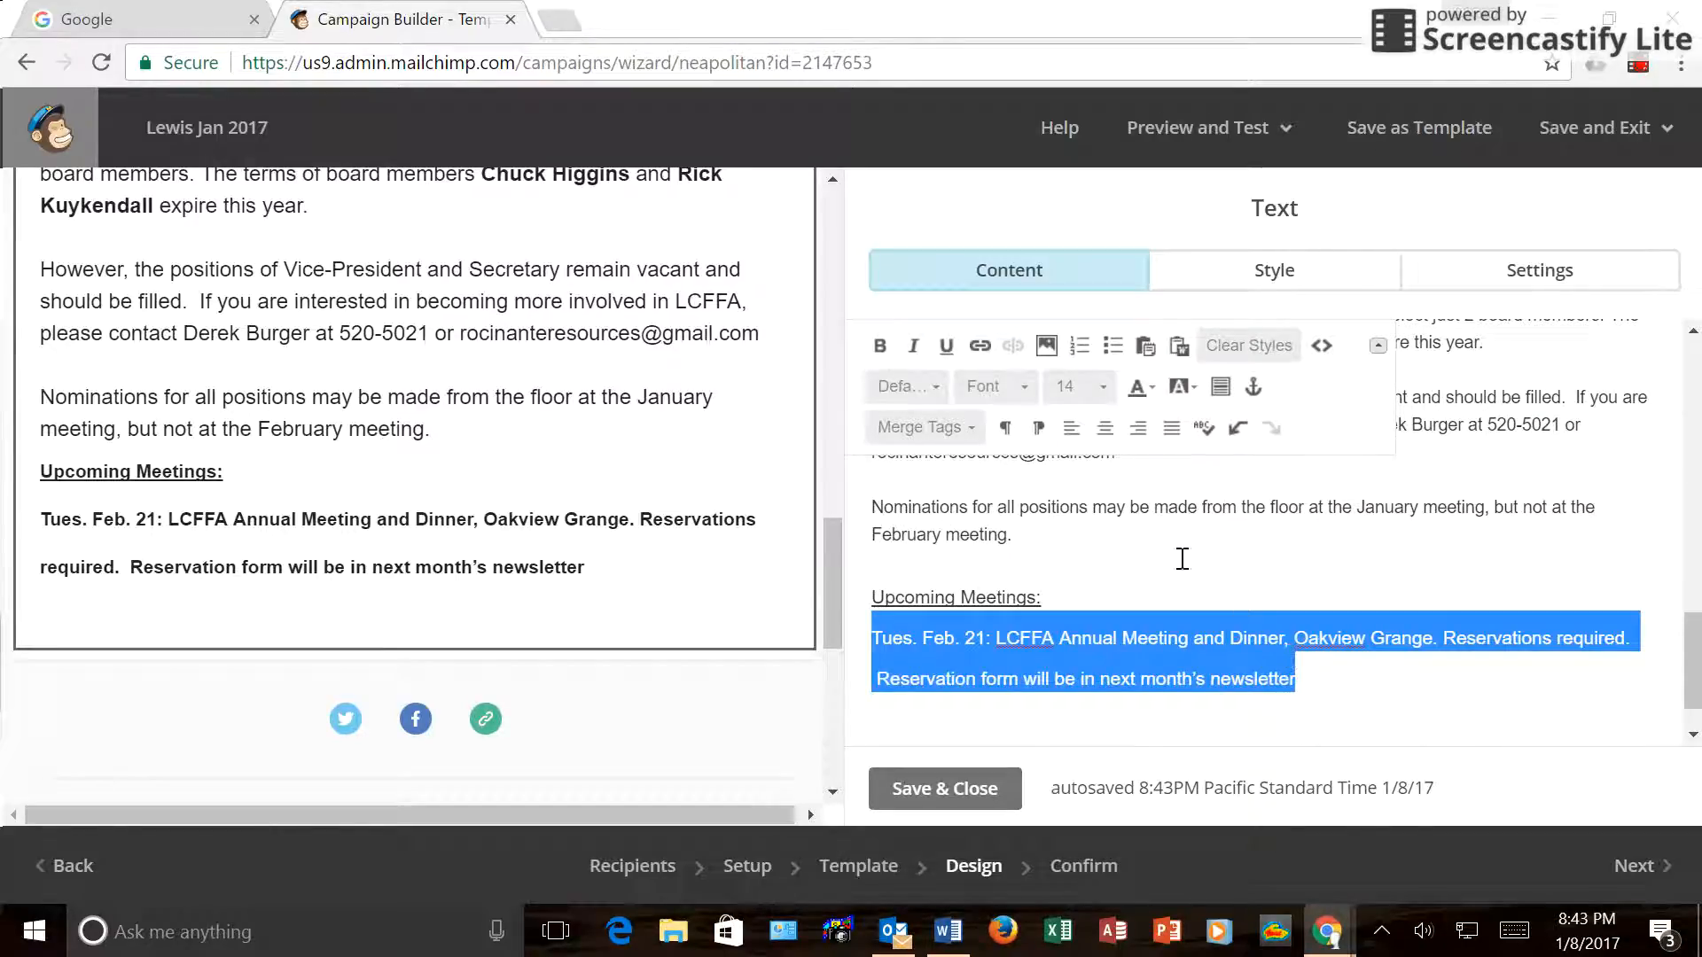
left_click(1022, 396)
mouse_move(1143, 443)
left_mouse_down()
mouse_move(1144, 604)
mouse_move(1143, 434)
left_mouse_up()
left_click(1029, 463)
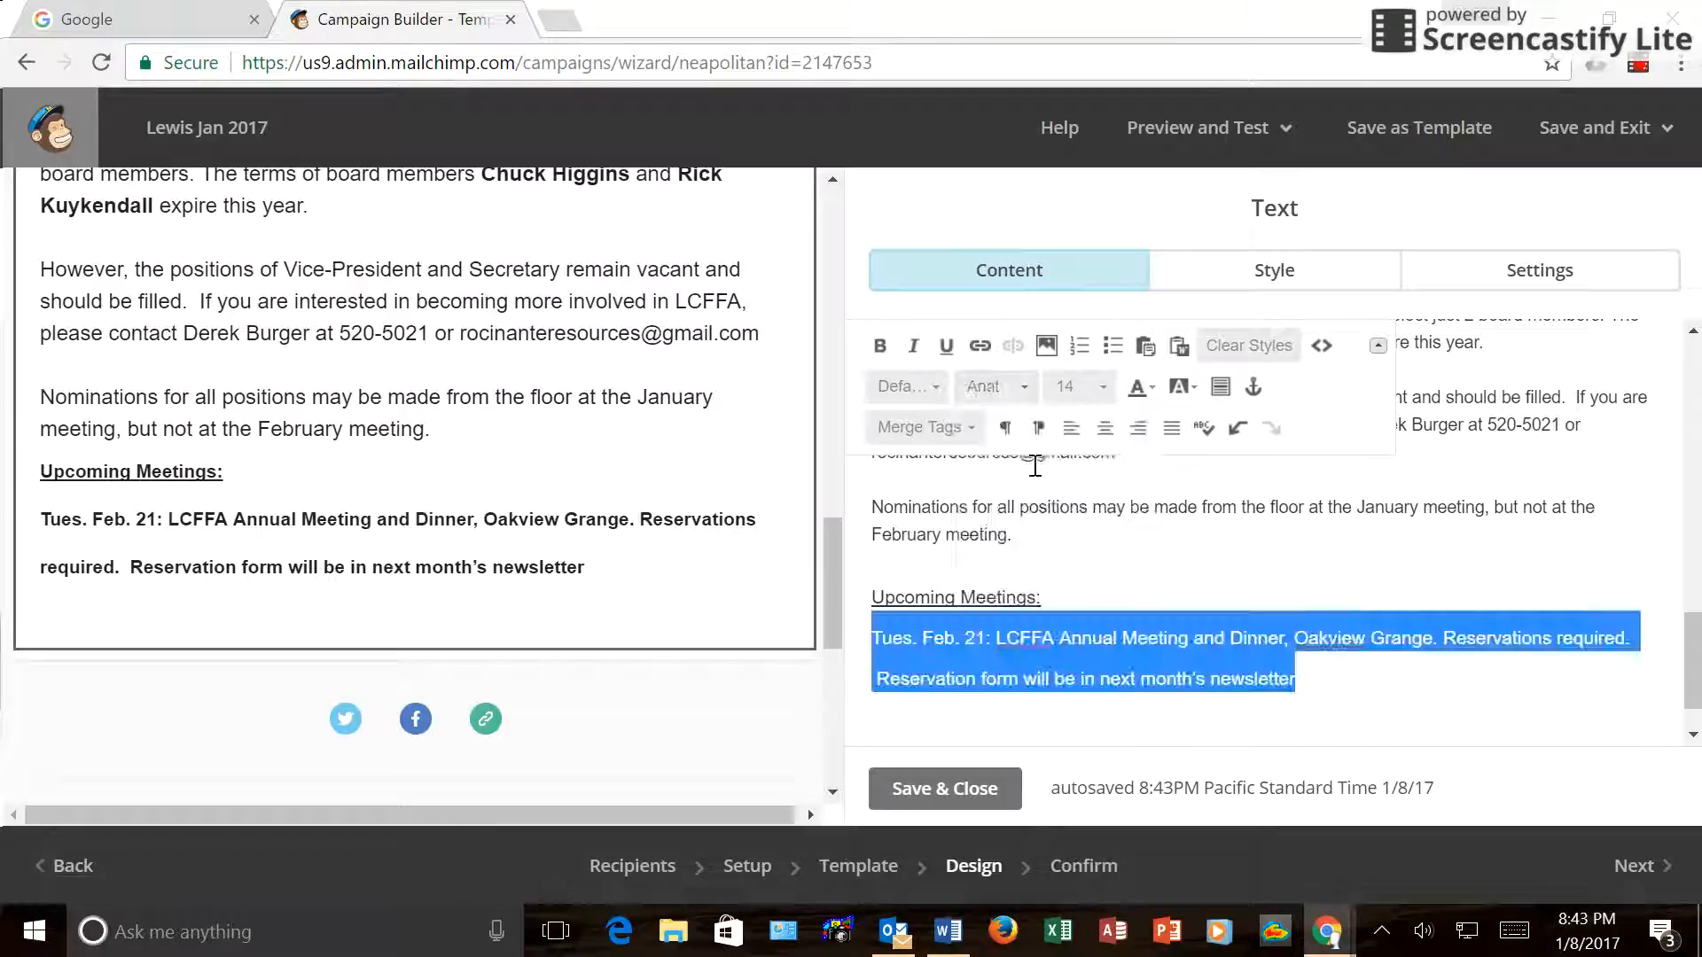
left_click(1145, 579)
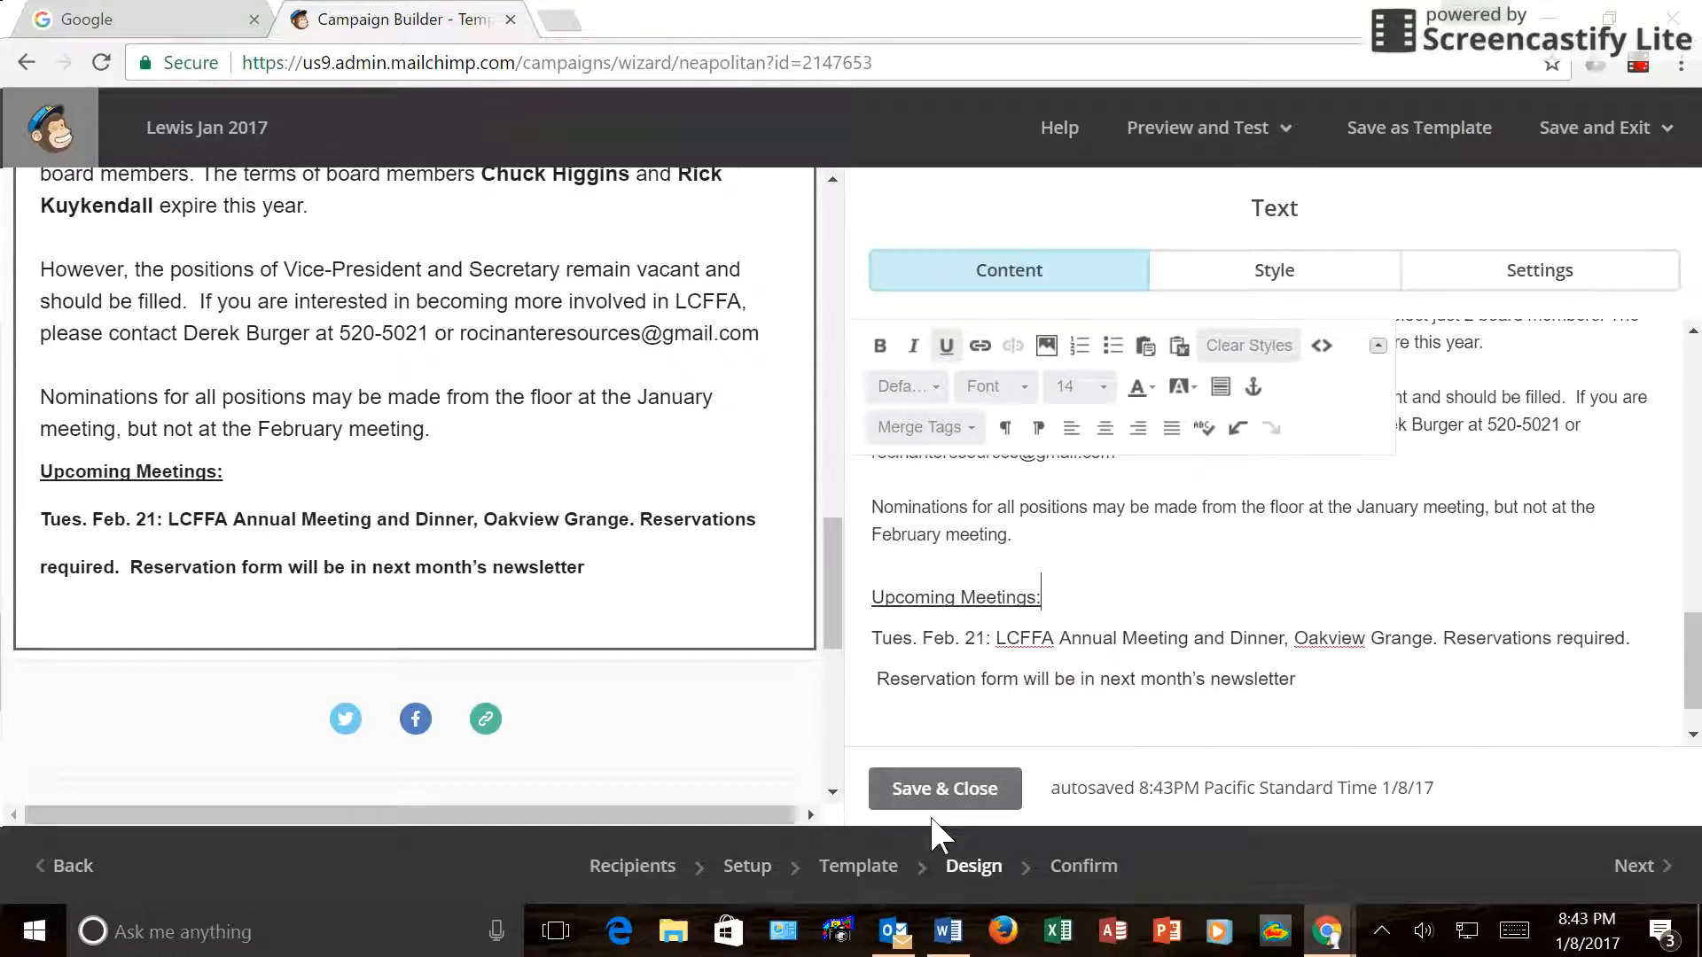
Preview the whole newsletter, then close the preview.
left_click(1285, 133)
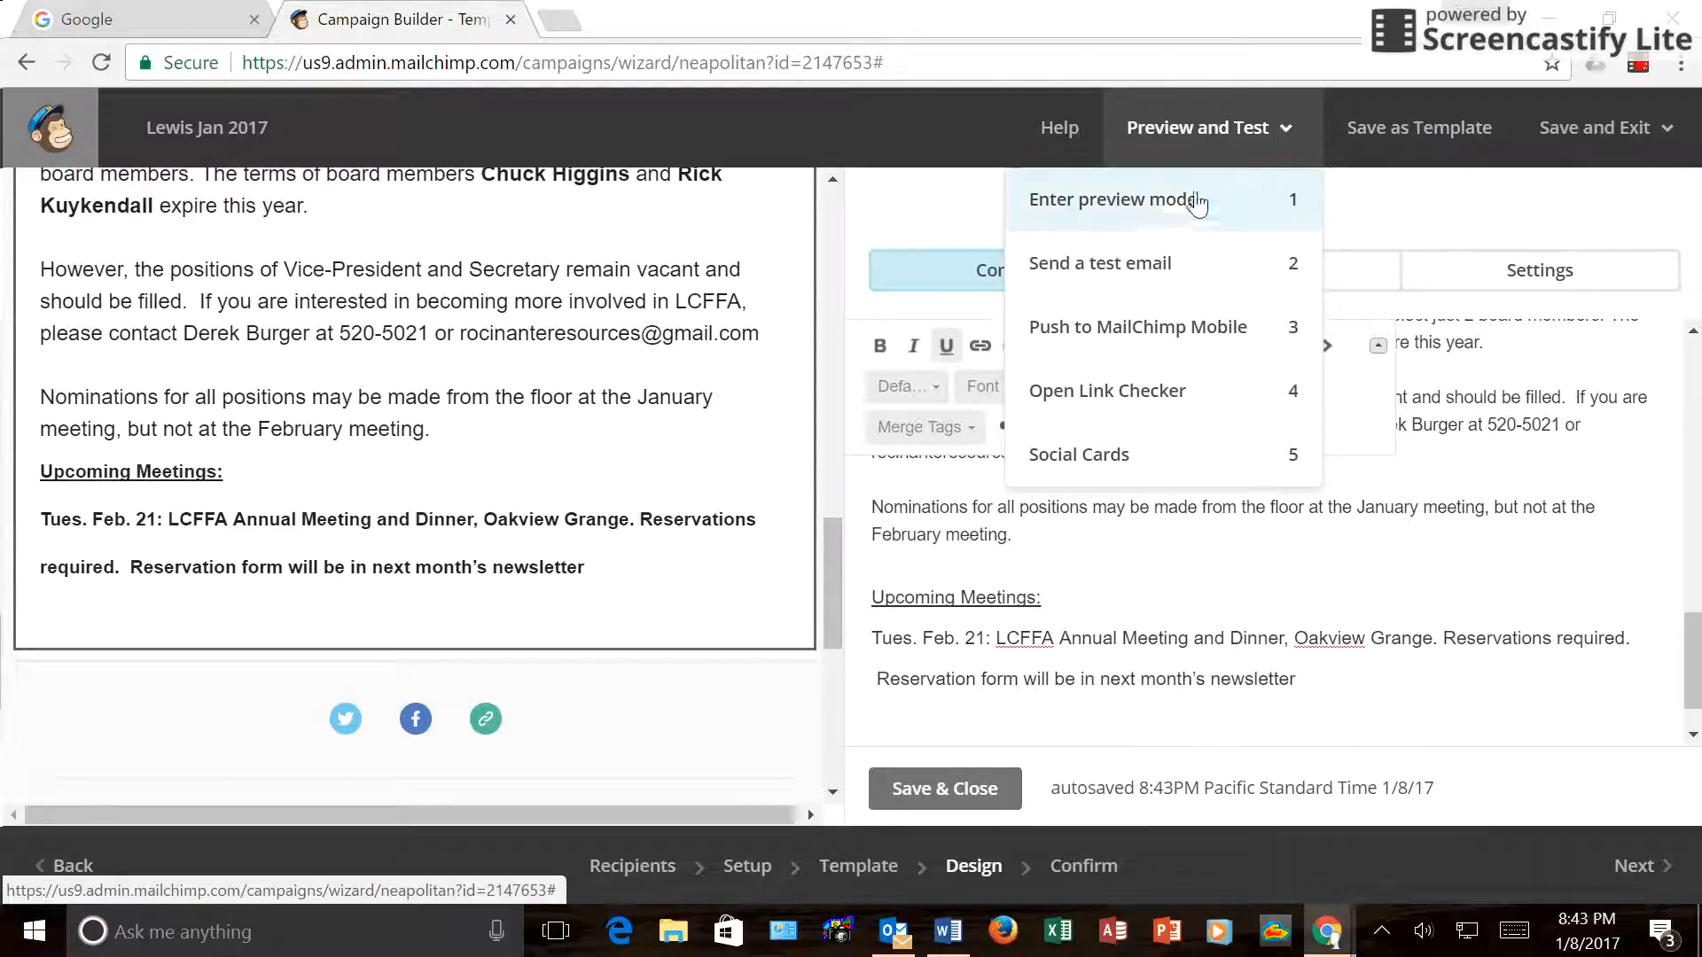
left_click(1151, 220)
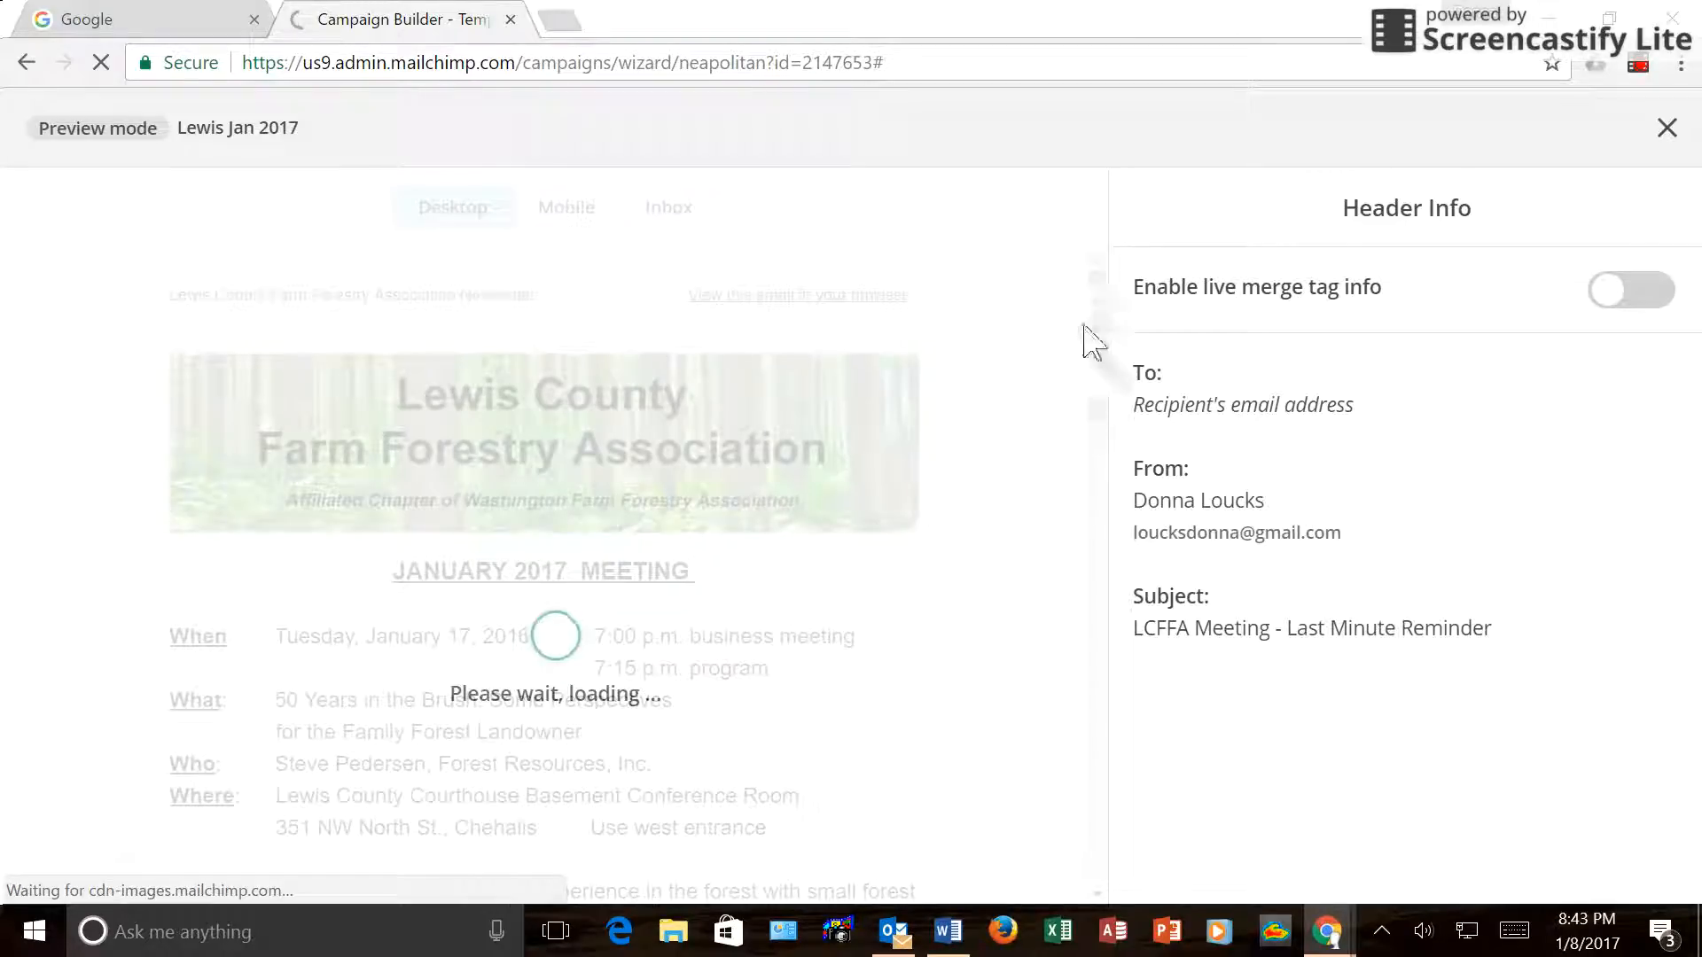
scroll(998, 393, "down", 20)
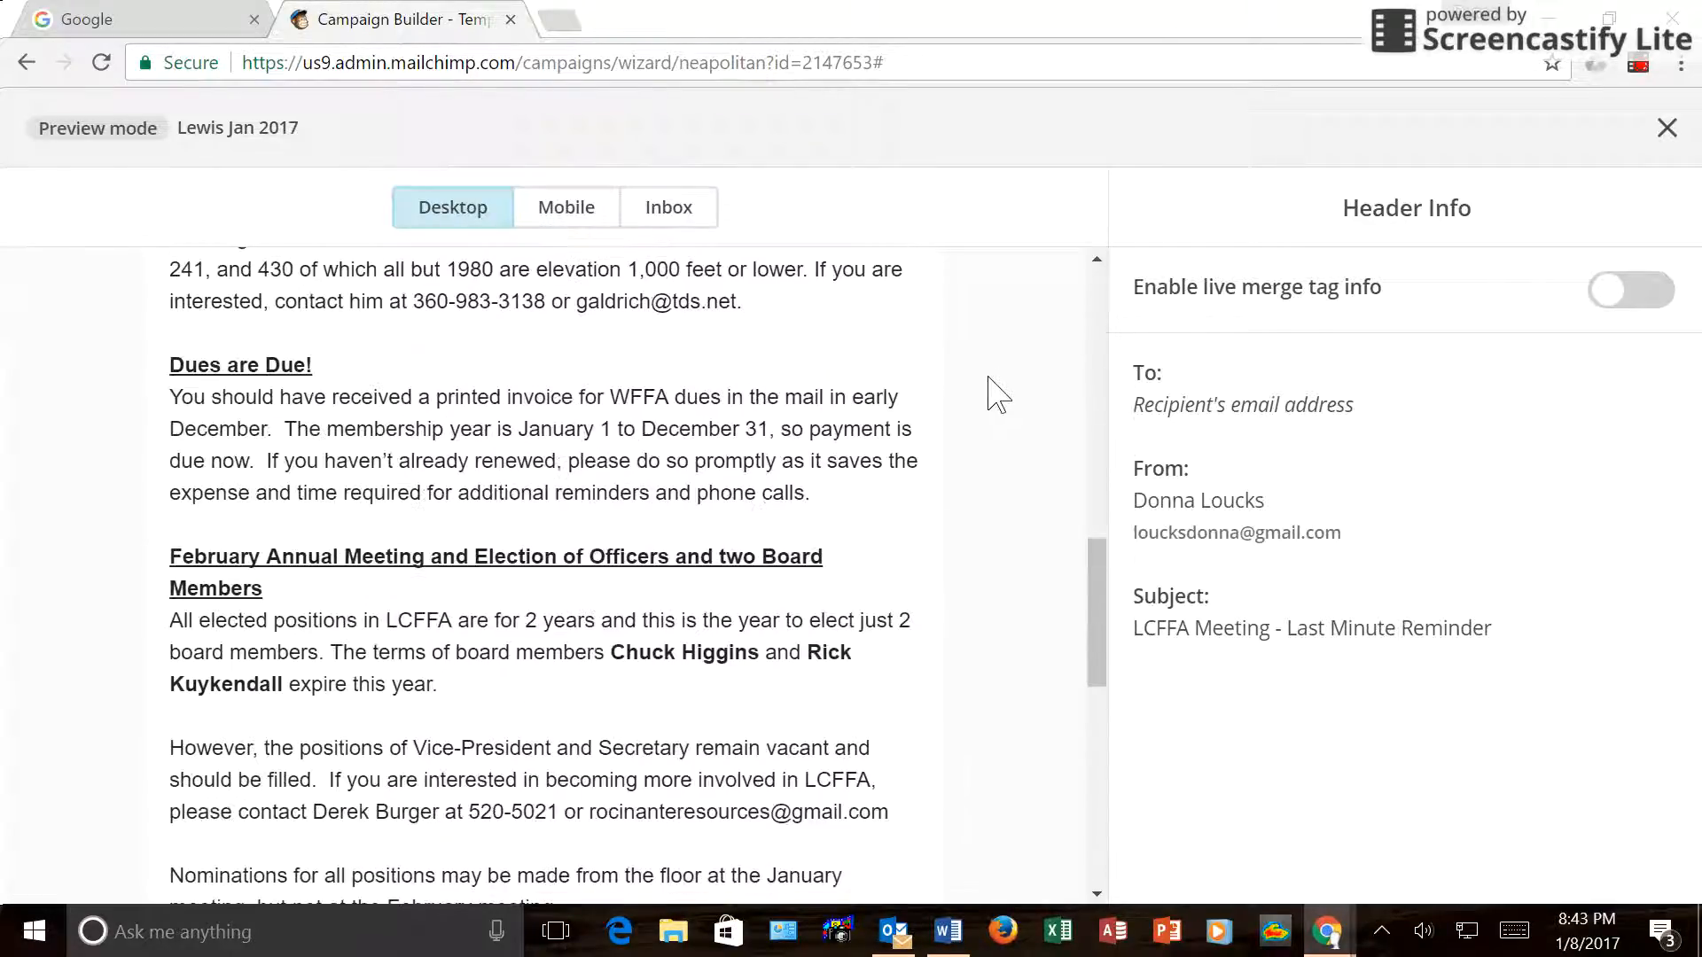
scroll(976, 380, "up", 20)
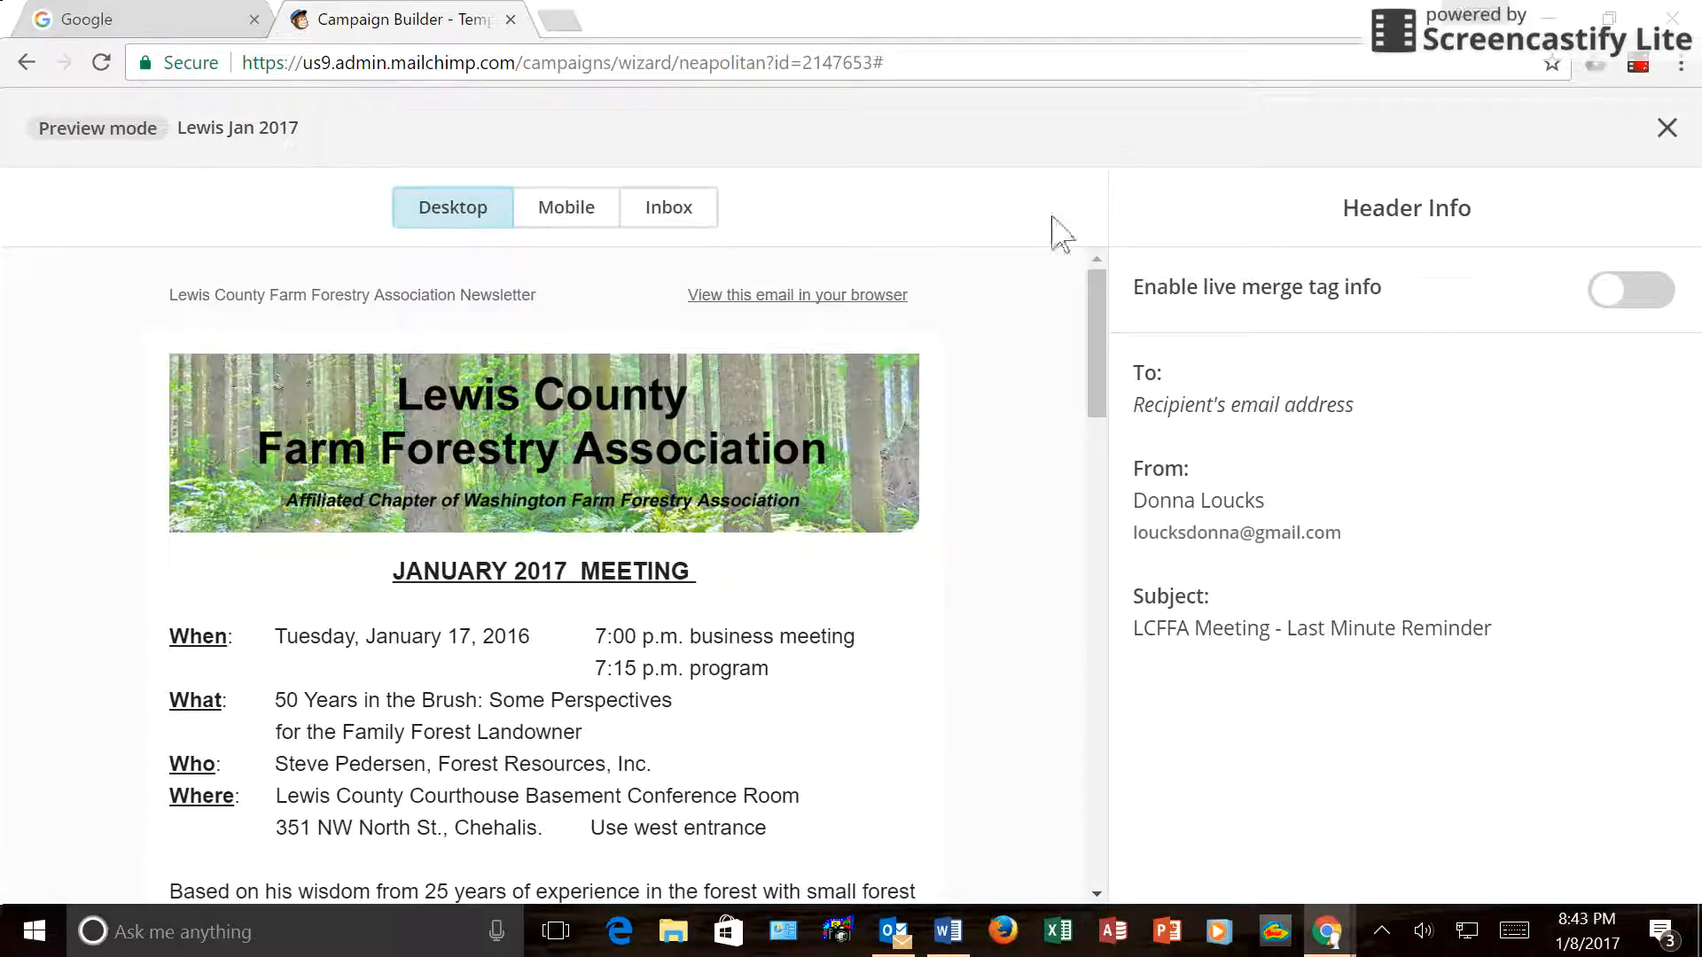
left_click(1666, 128)
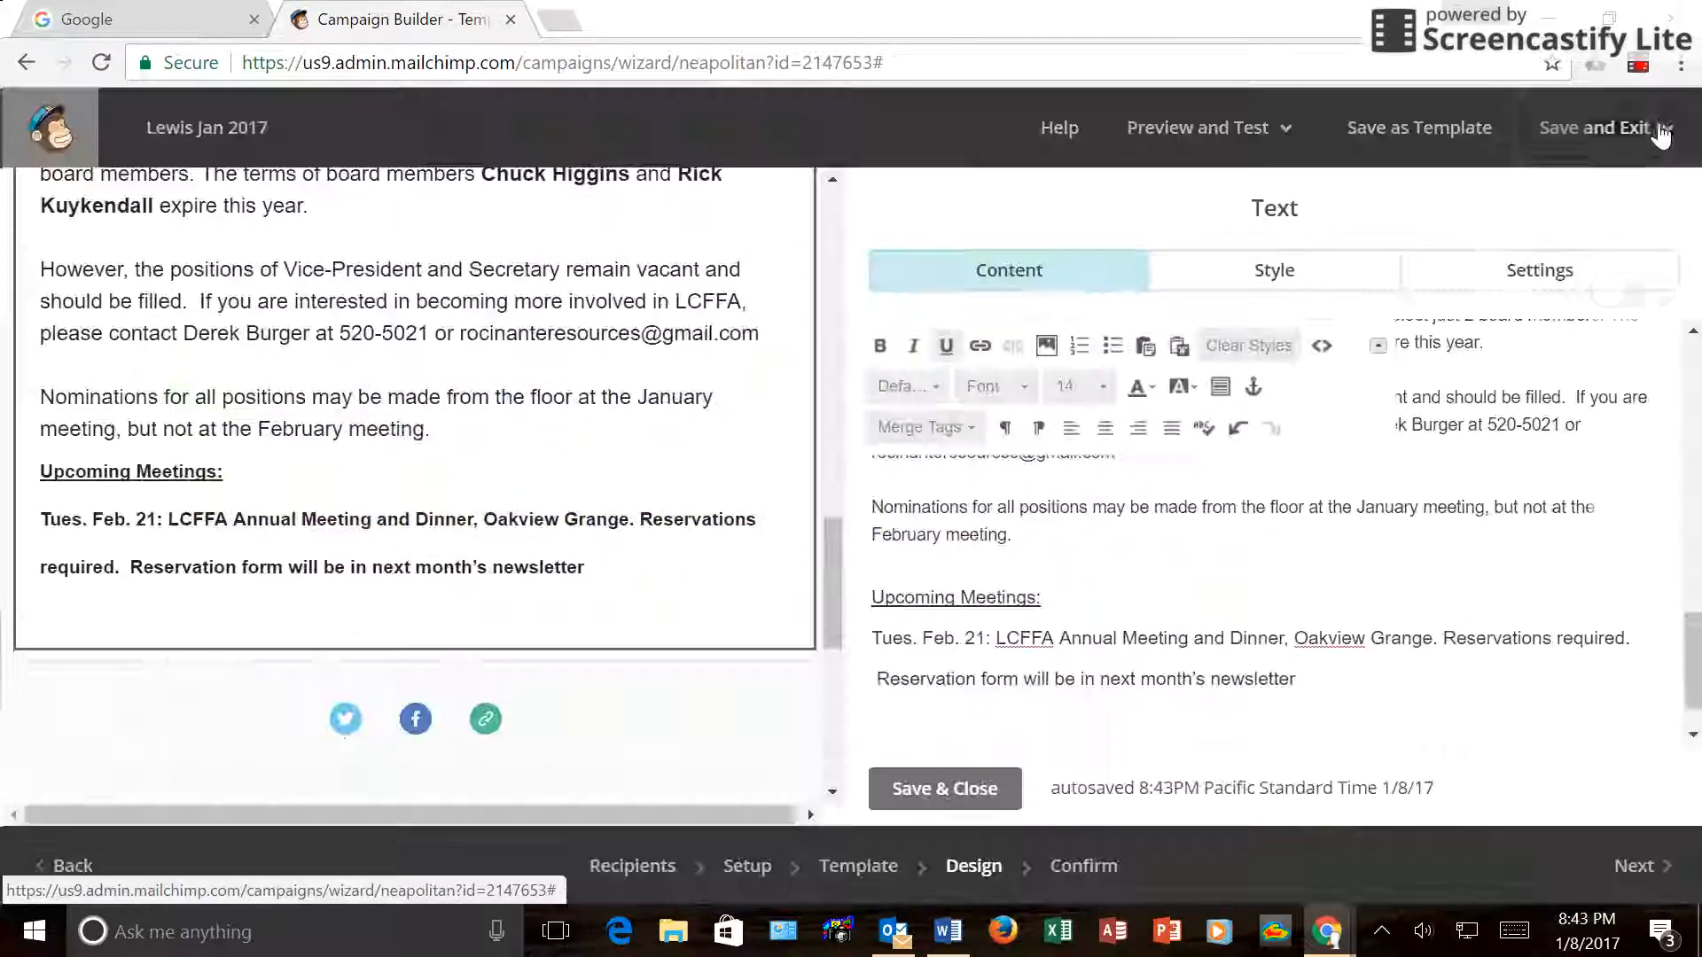
Send a test email of the newsletter to the prefilled test address.
left_click(1285, 132)
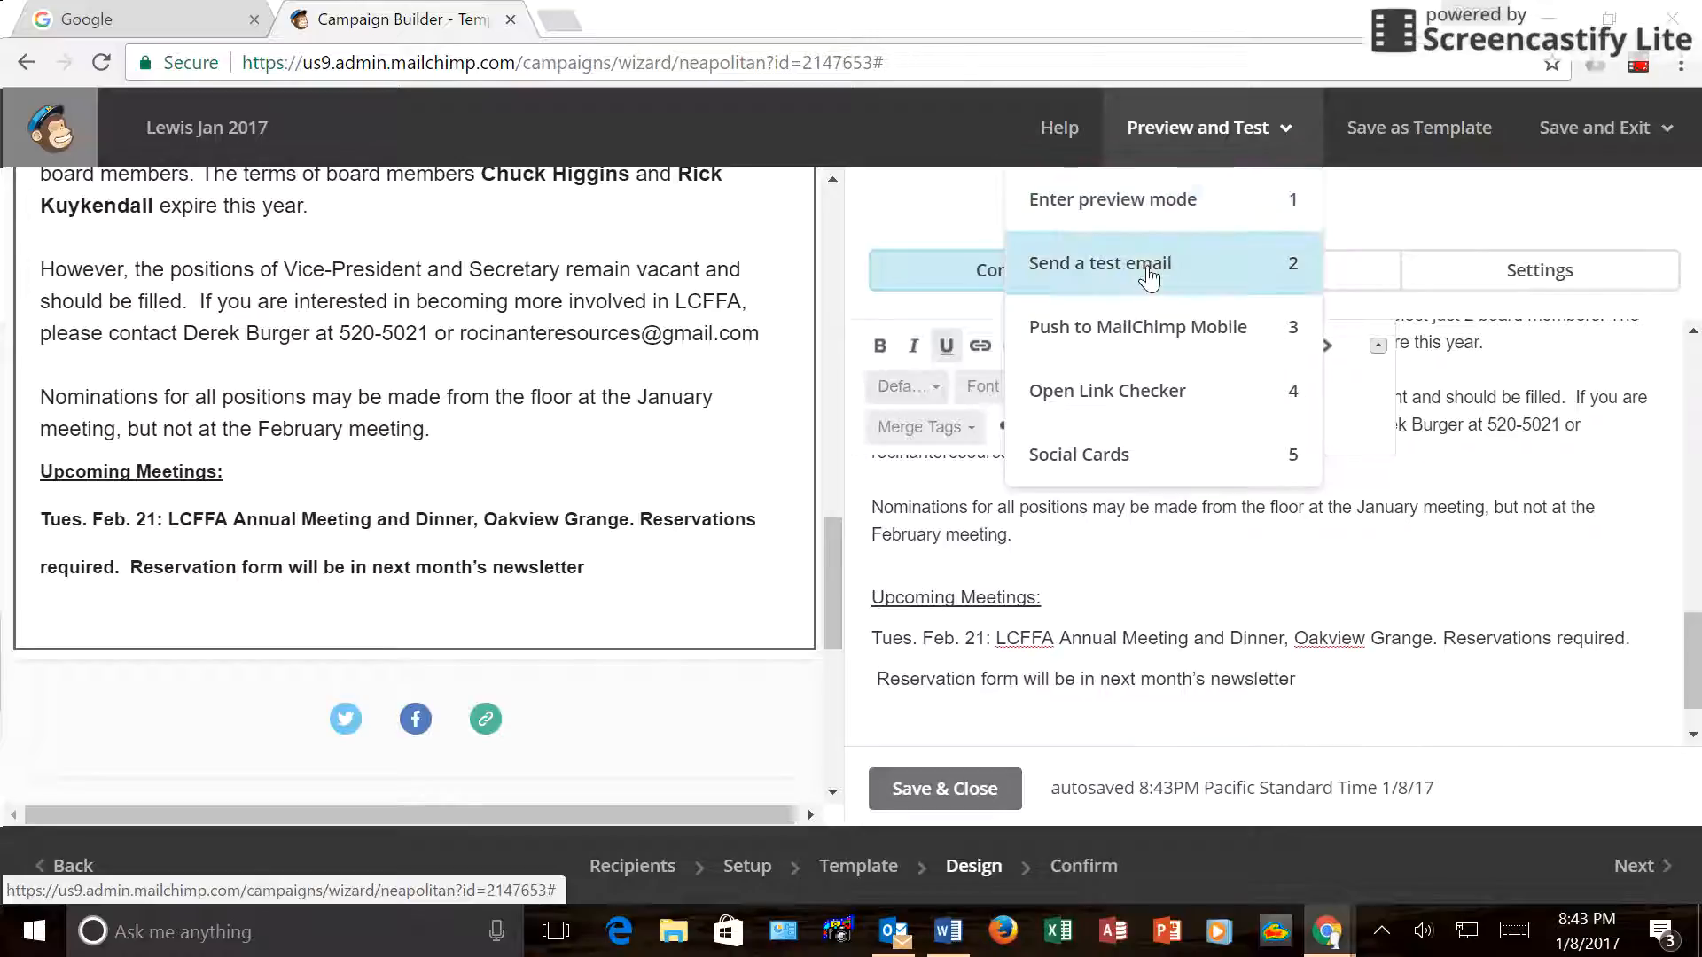
left_click(1149, 278)
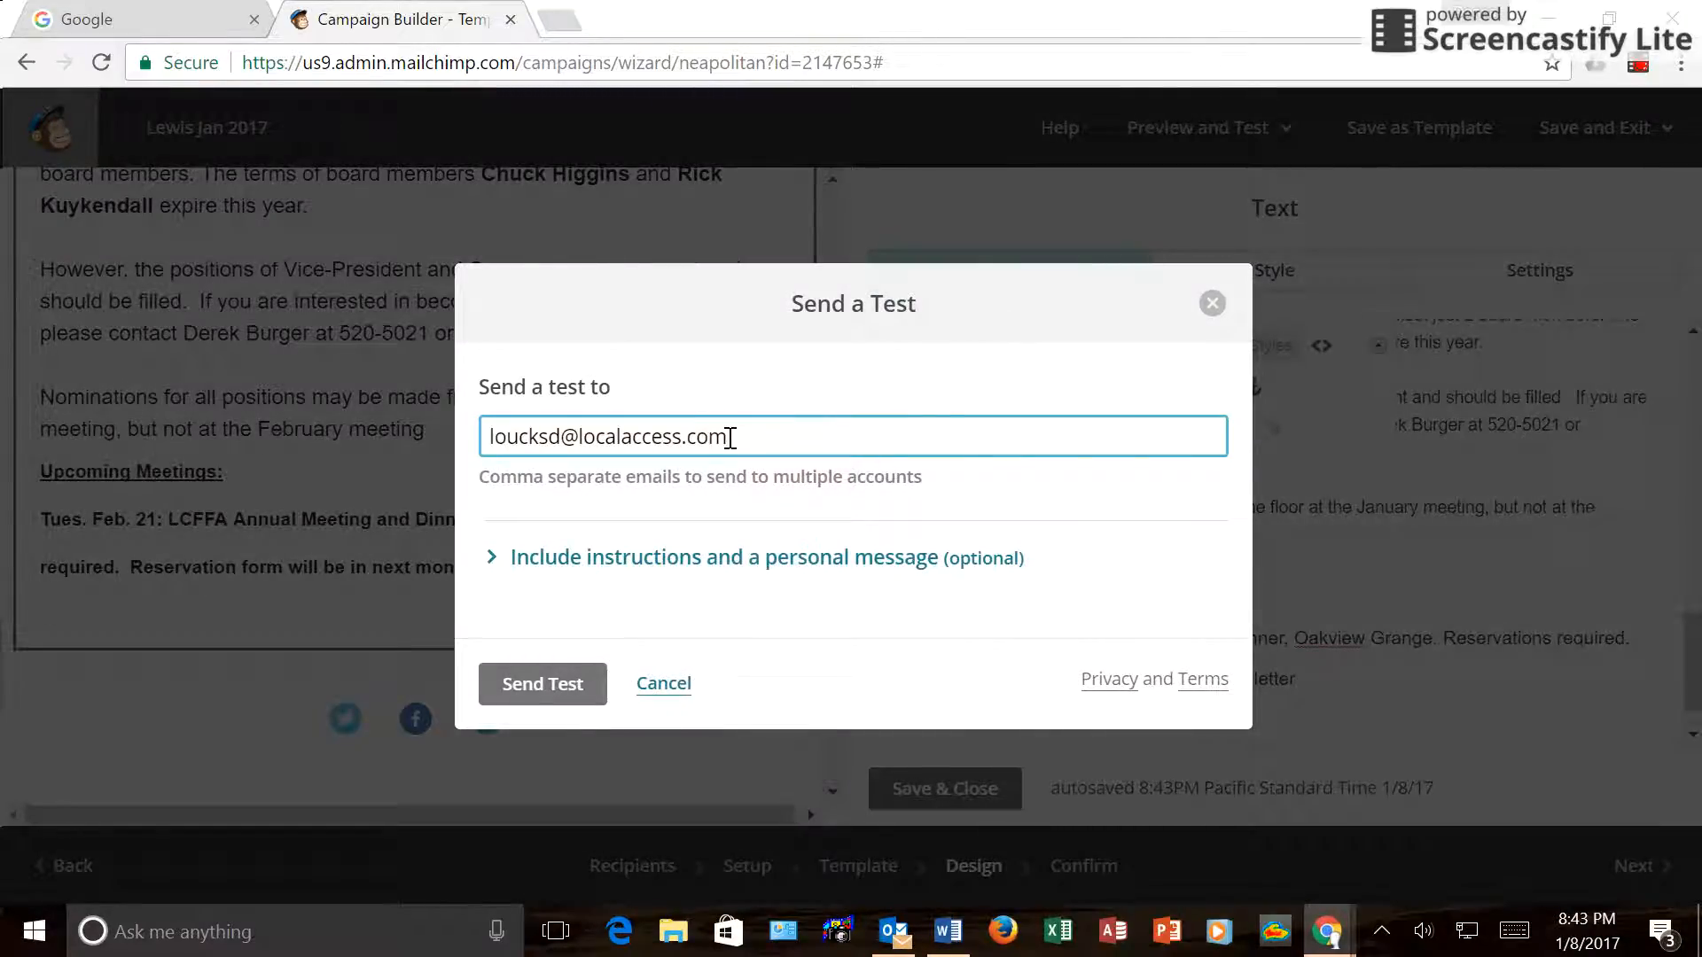
left_click(570, 699)
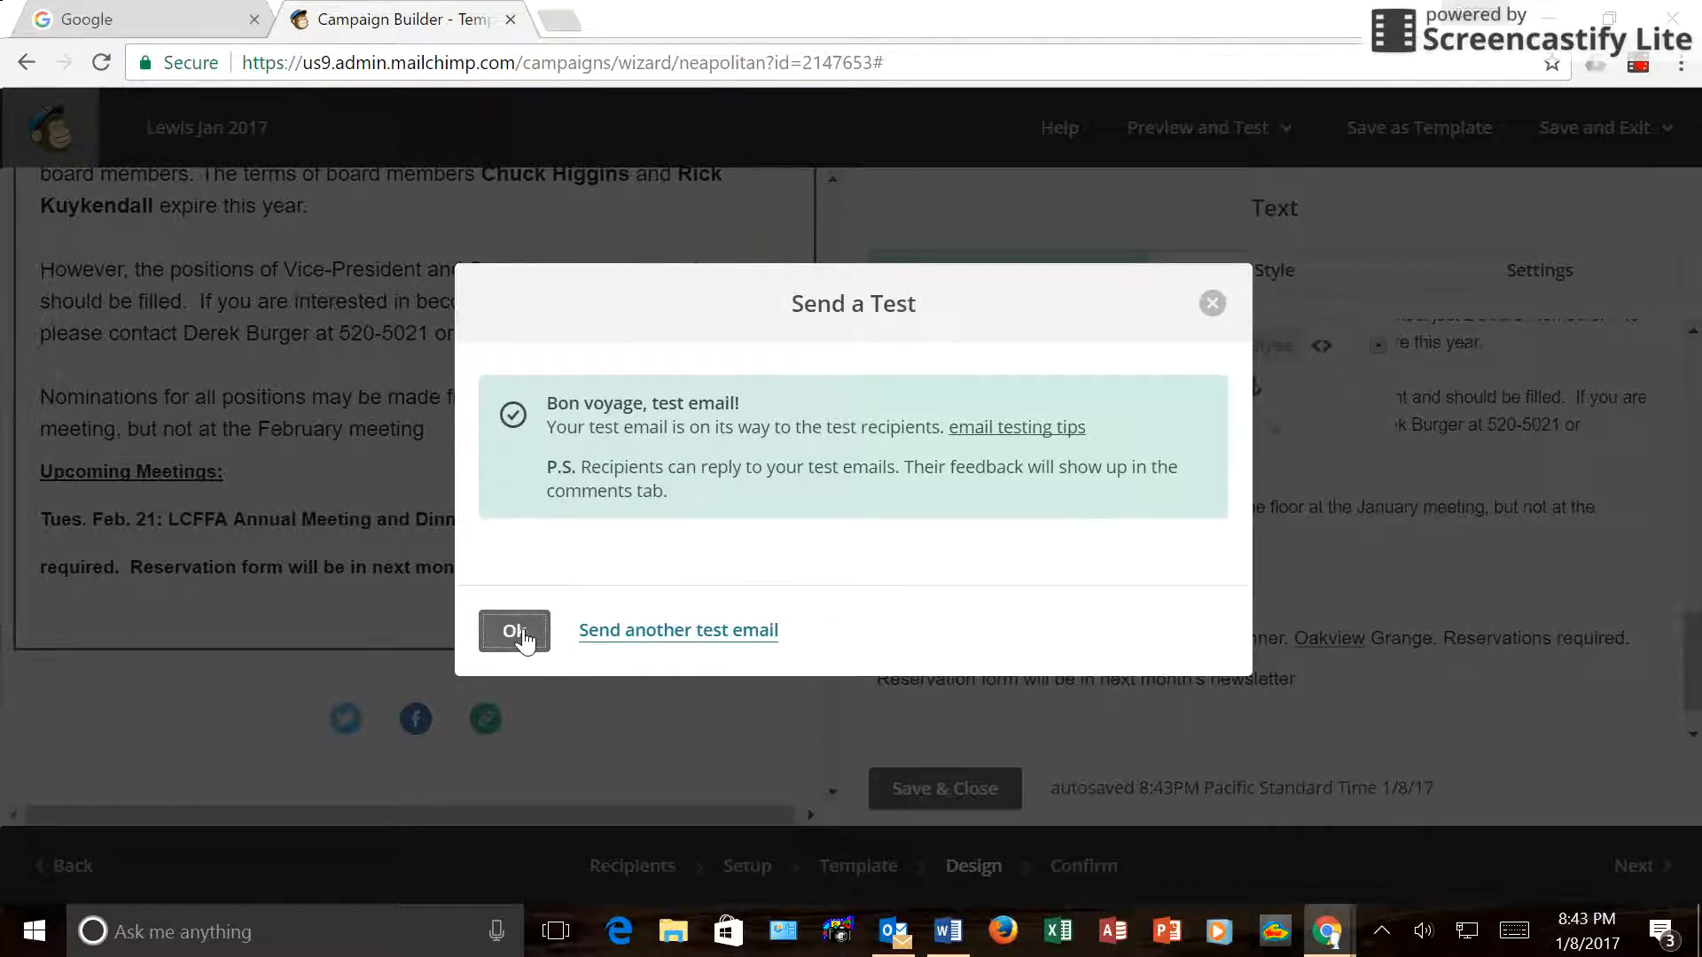
left_click(524, 632)
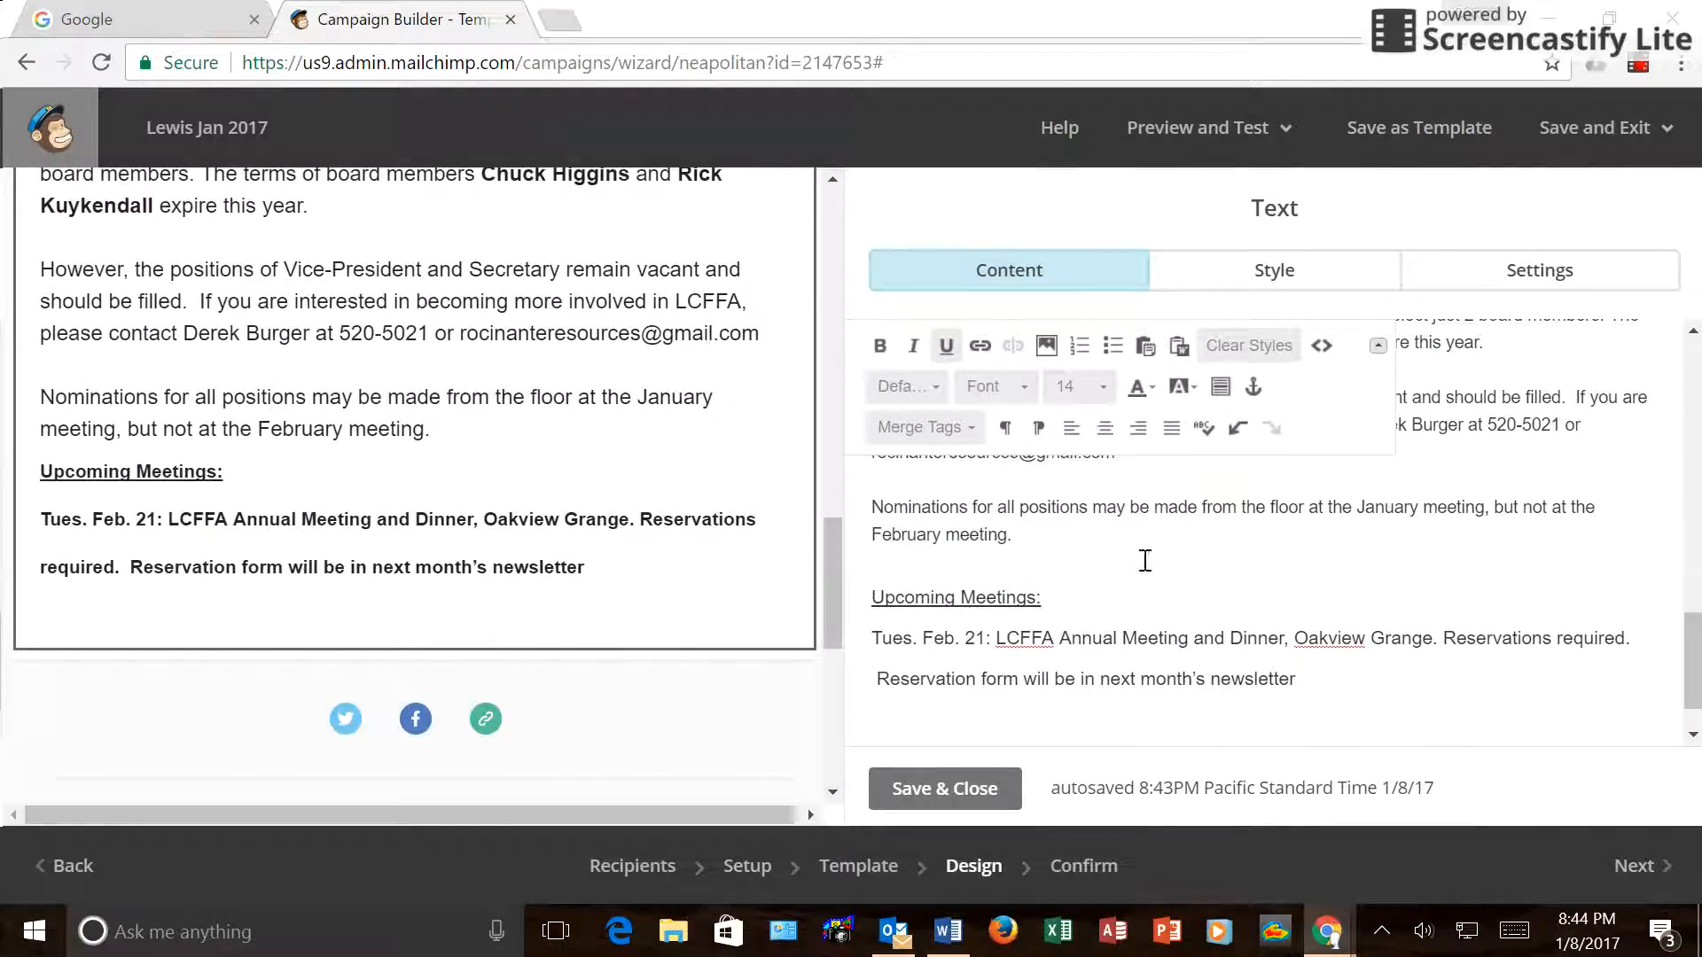
Save the text block and reach the Confirm step showing 197 recipients ready.
left_click(991, 789)
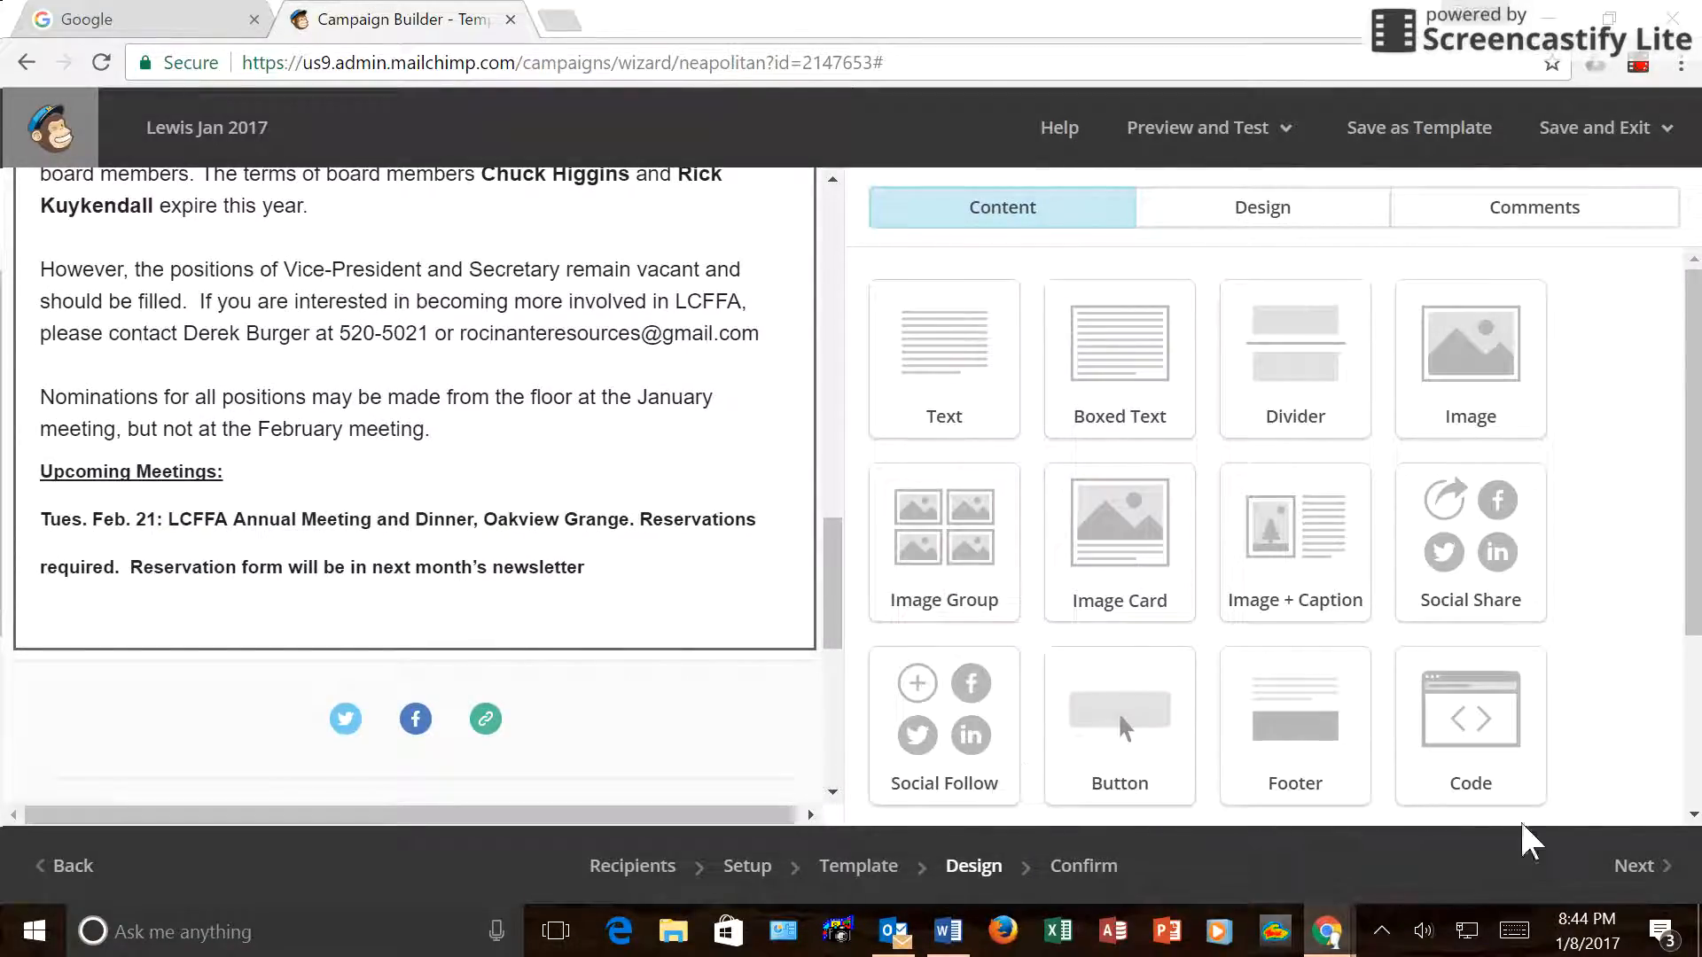
left_click(1637, 868)
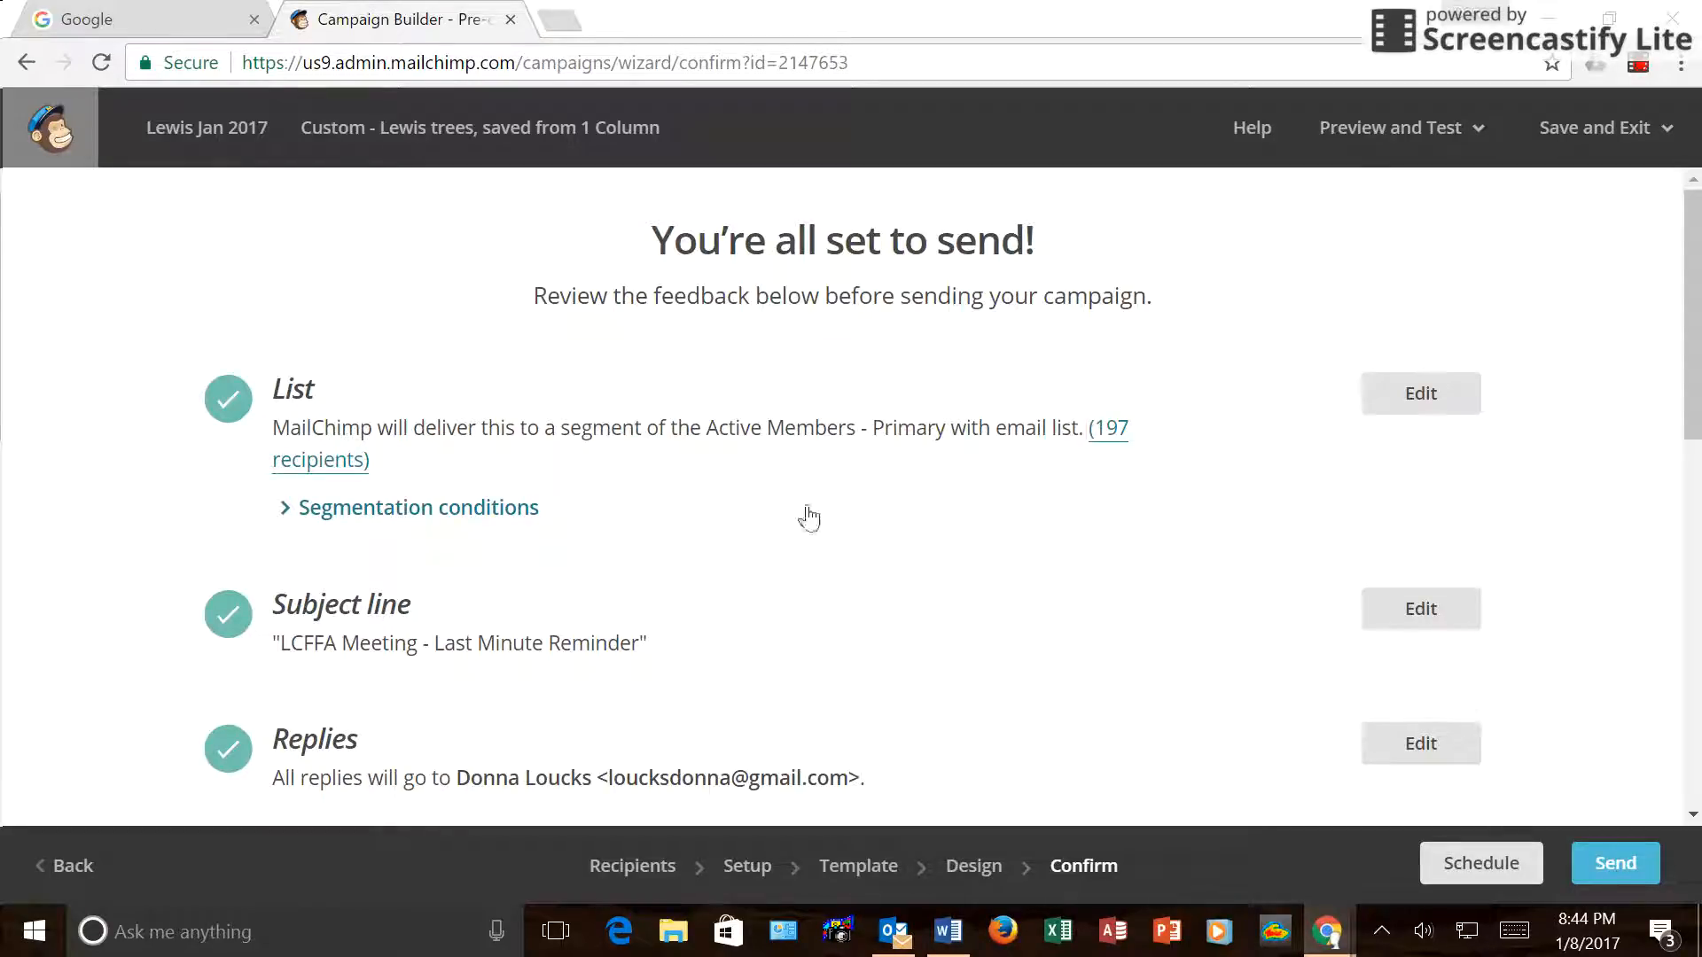
scroll(802, 507, "down", 10)
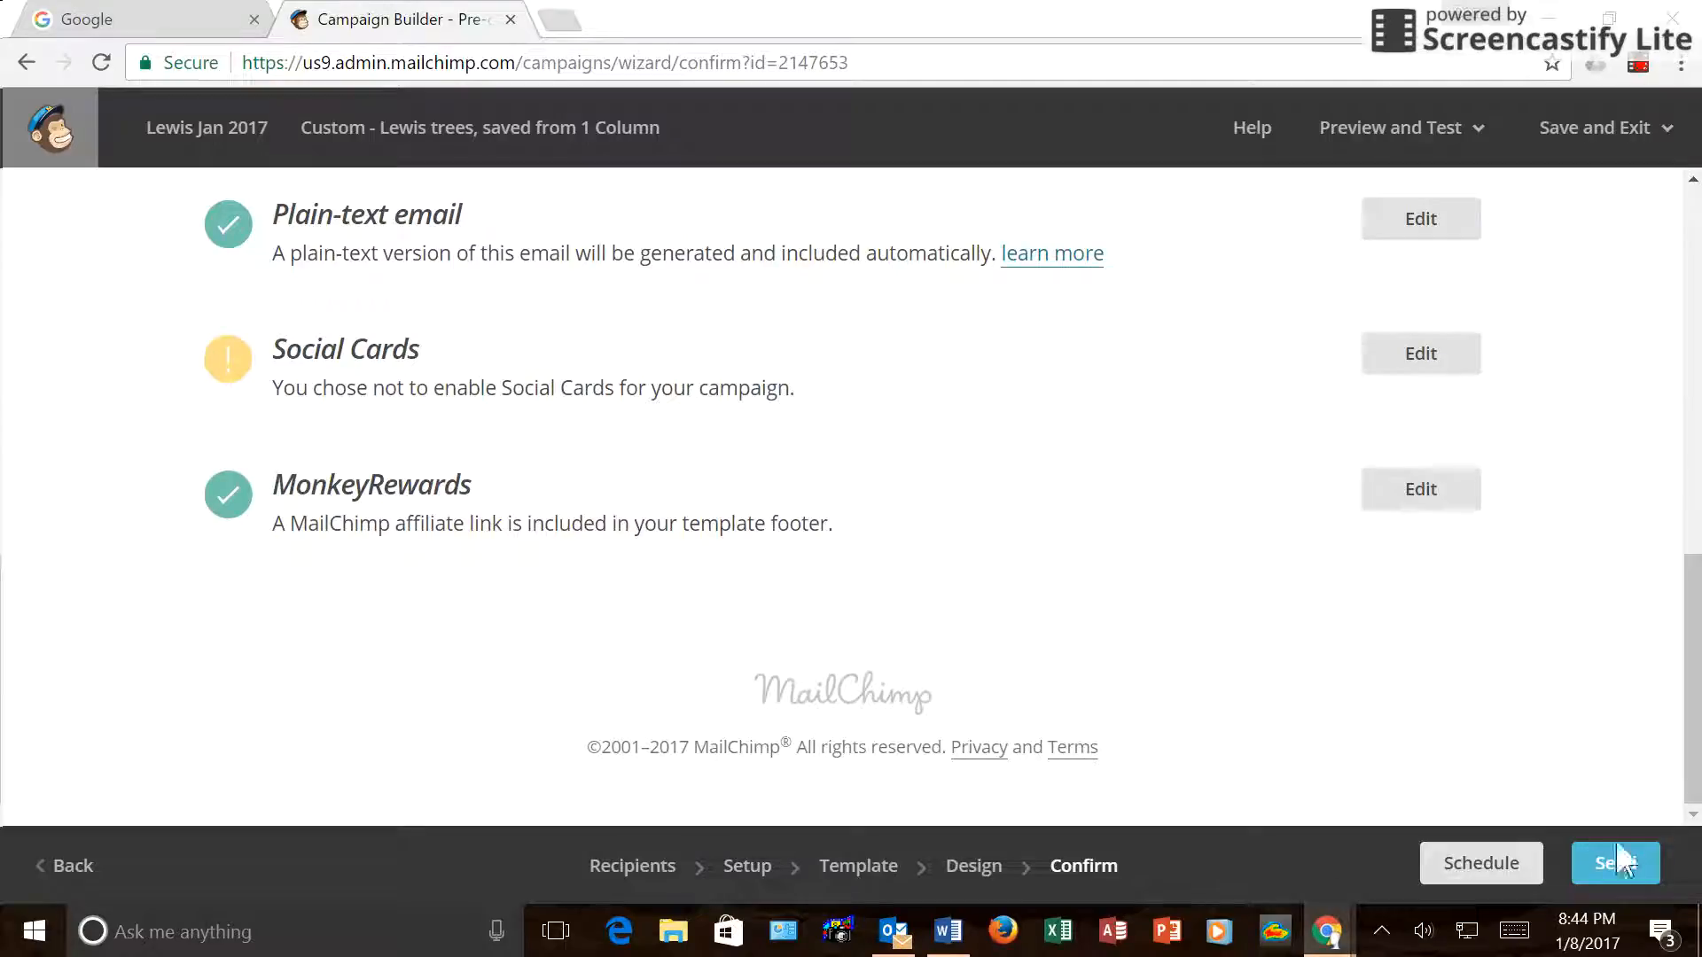
Set the delivery date to January 13 2017 at 9:00 PM, correcting an initial January 20 pick.
left_click(1481, 864)
scroll(1482, 874, "up", 3)
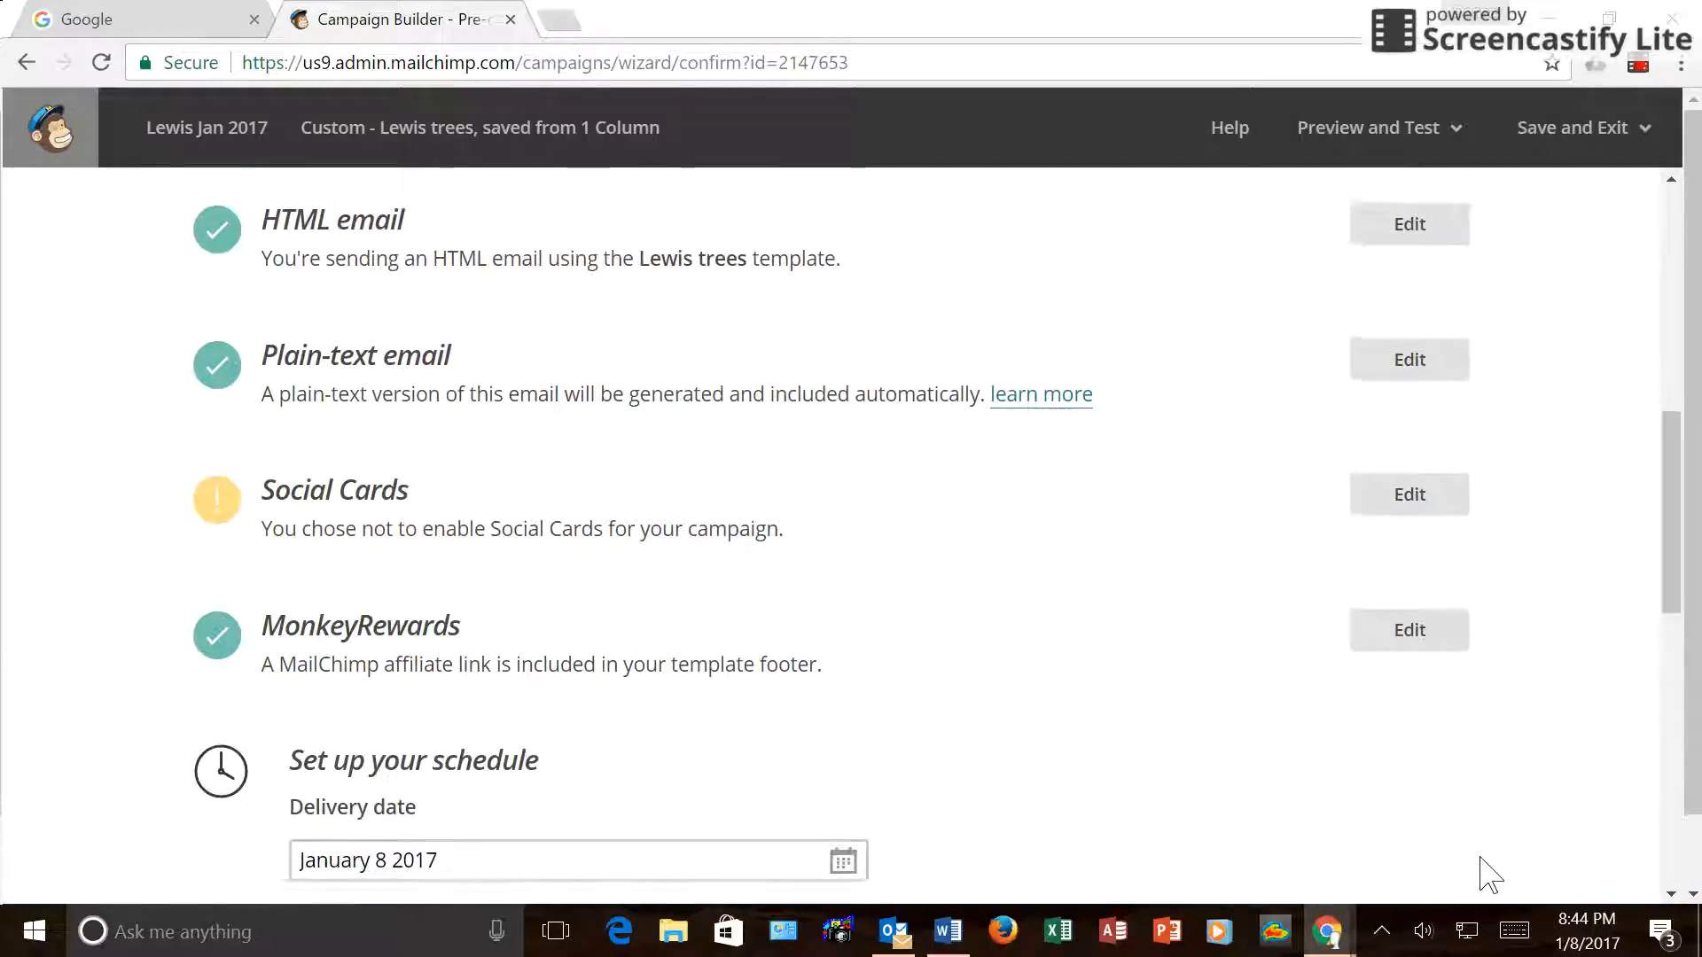
scroll(1122, 556, "down", 3)
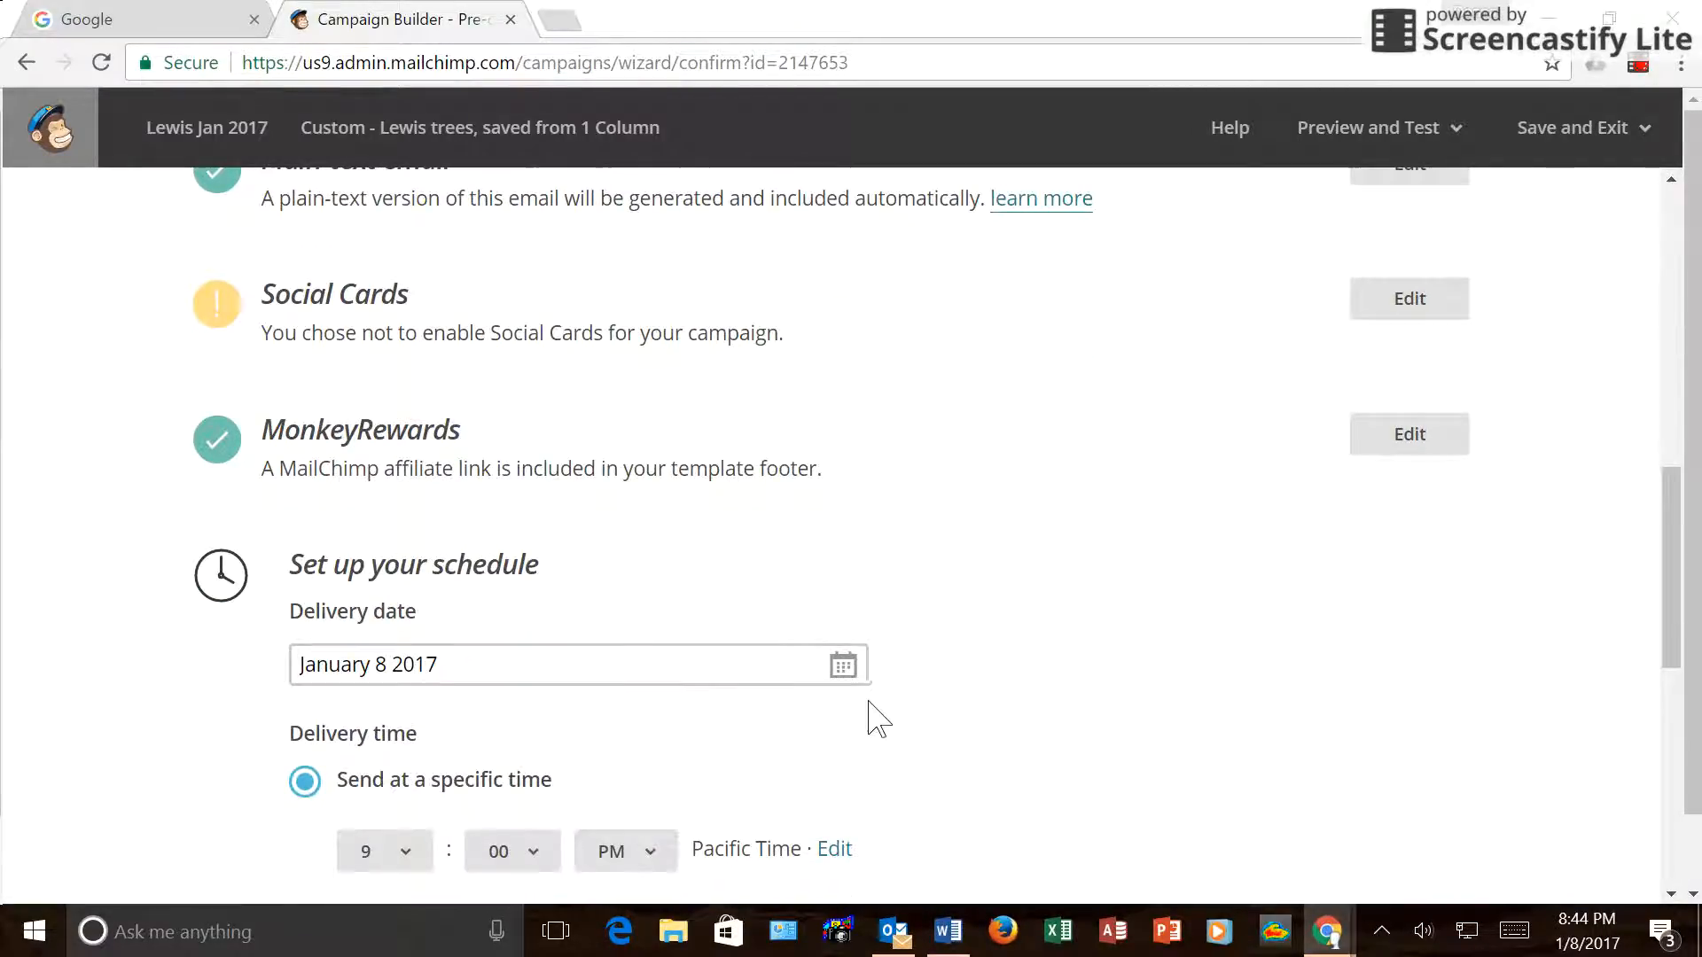
left_click(843, 674)
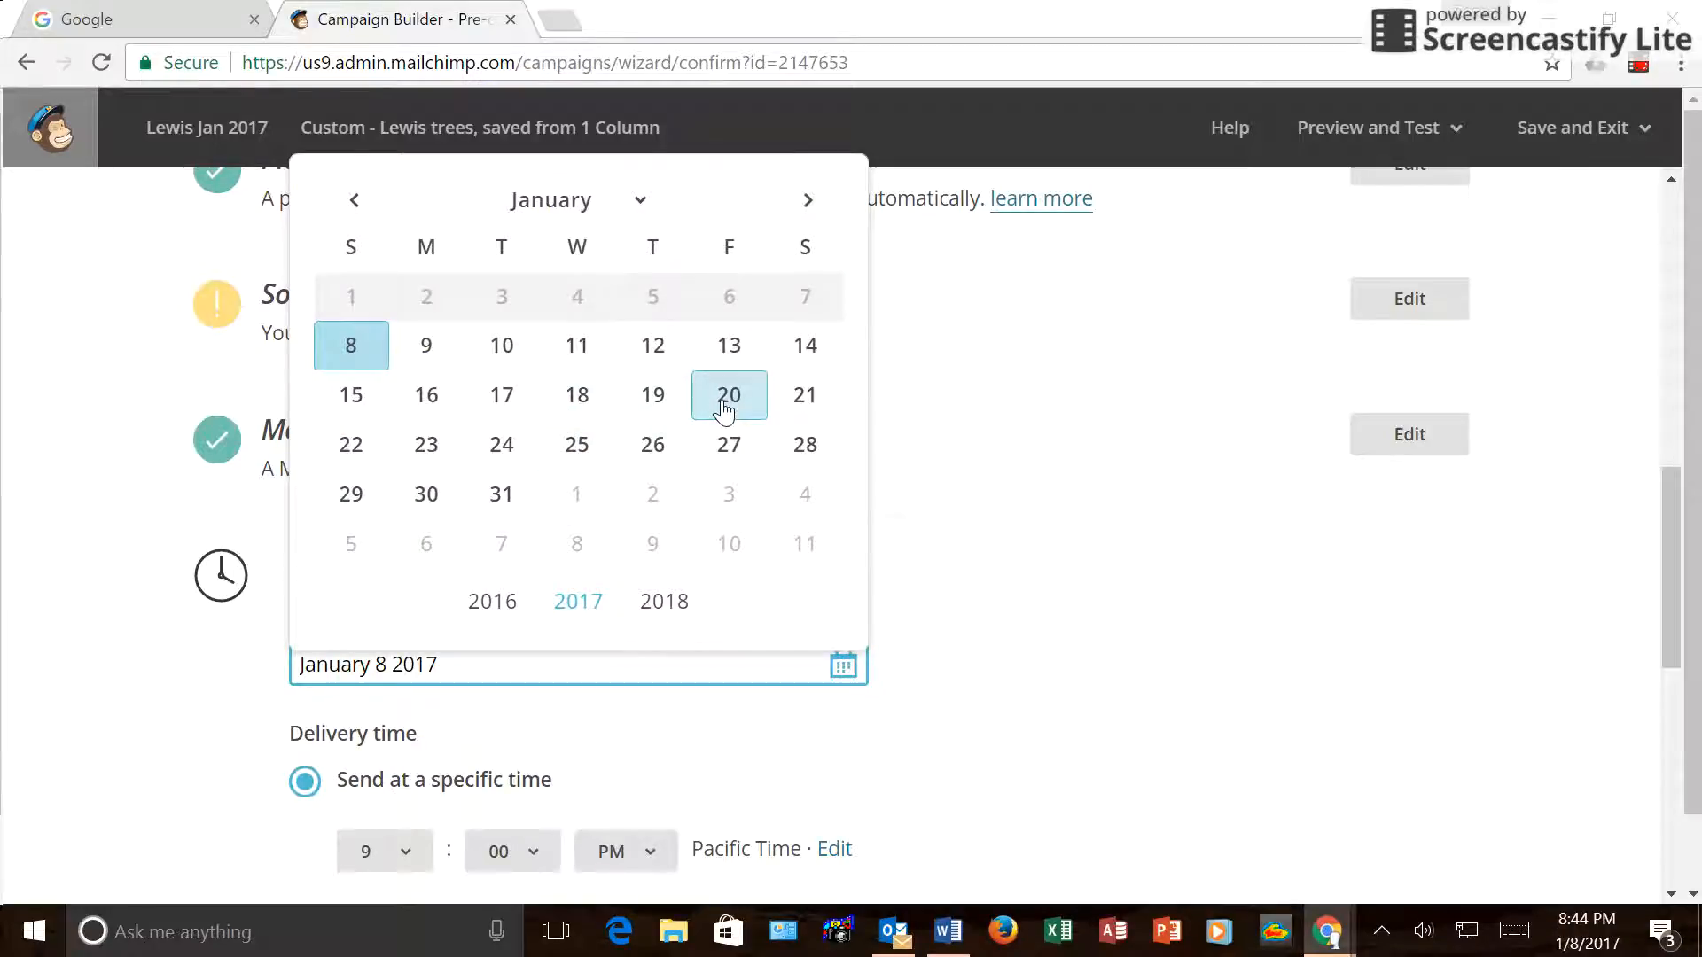
left_click(727, 403)
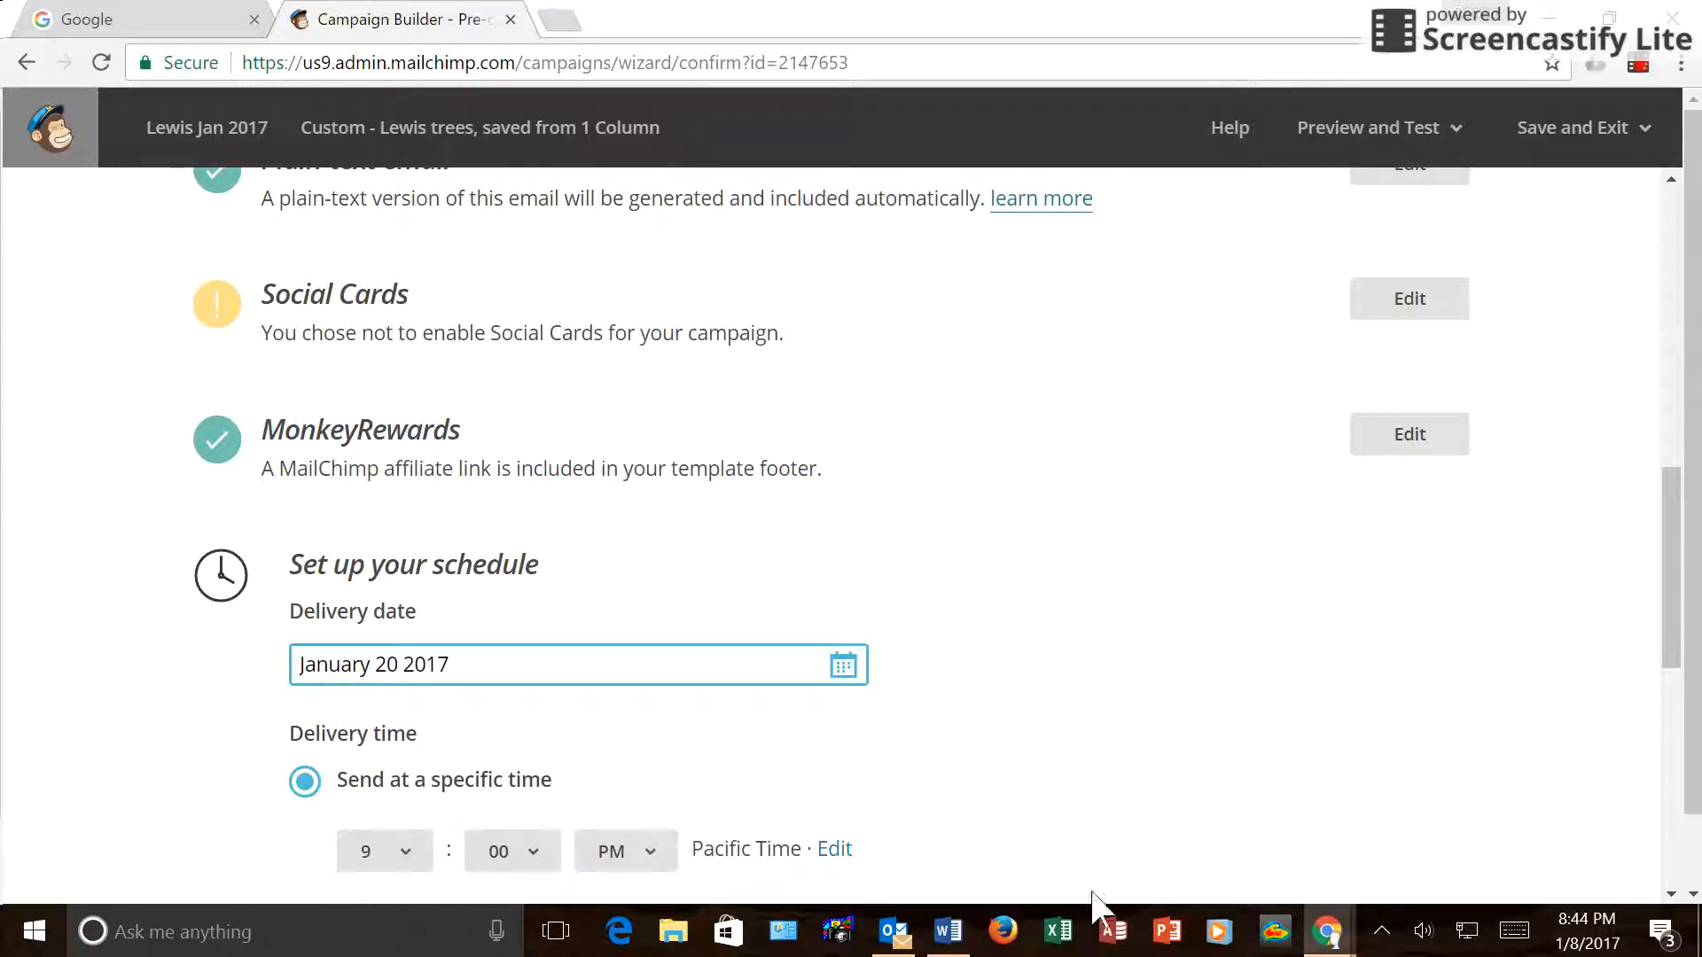
left_click(834, 667)
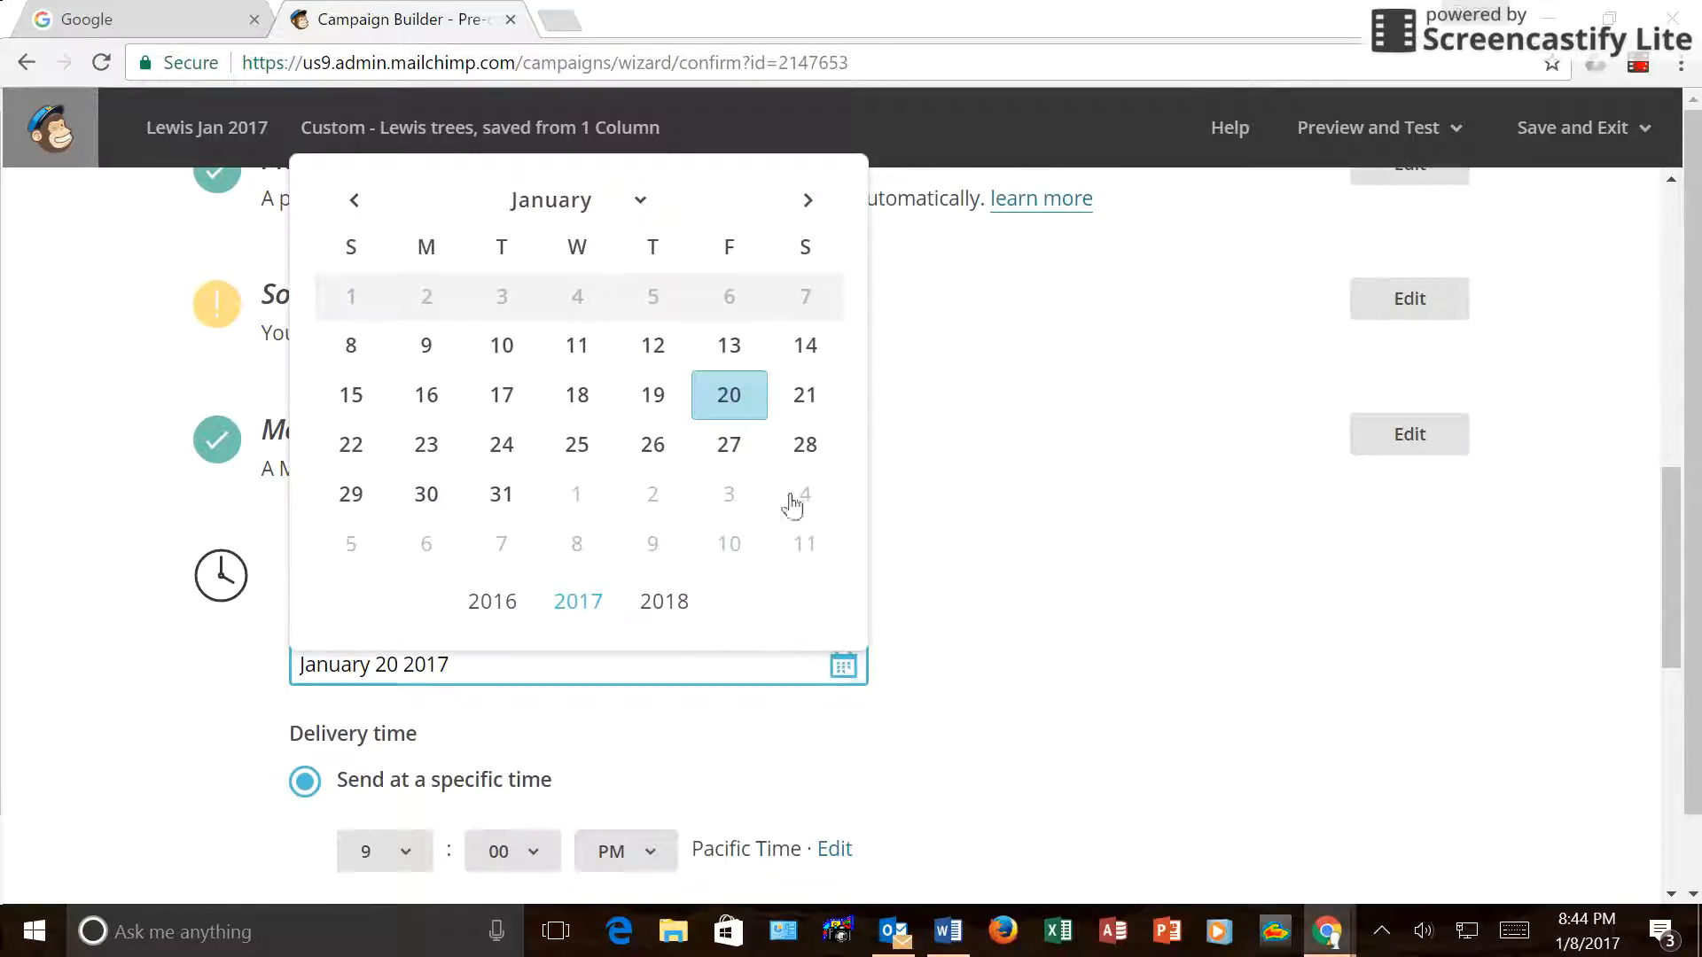
left_click(734, 348)
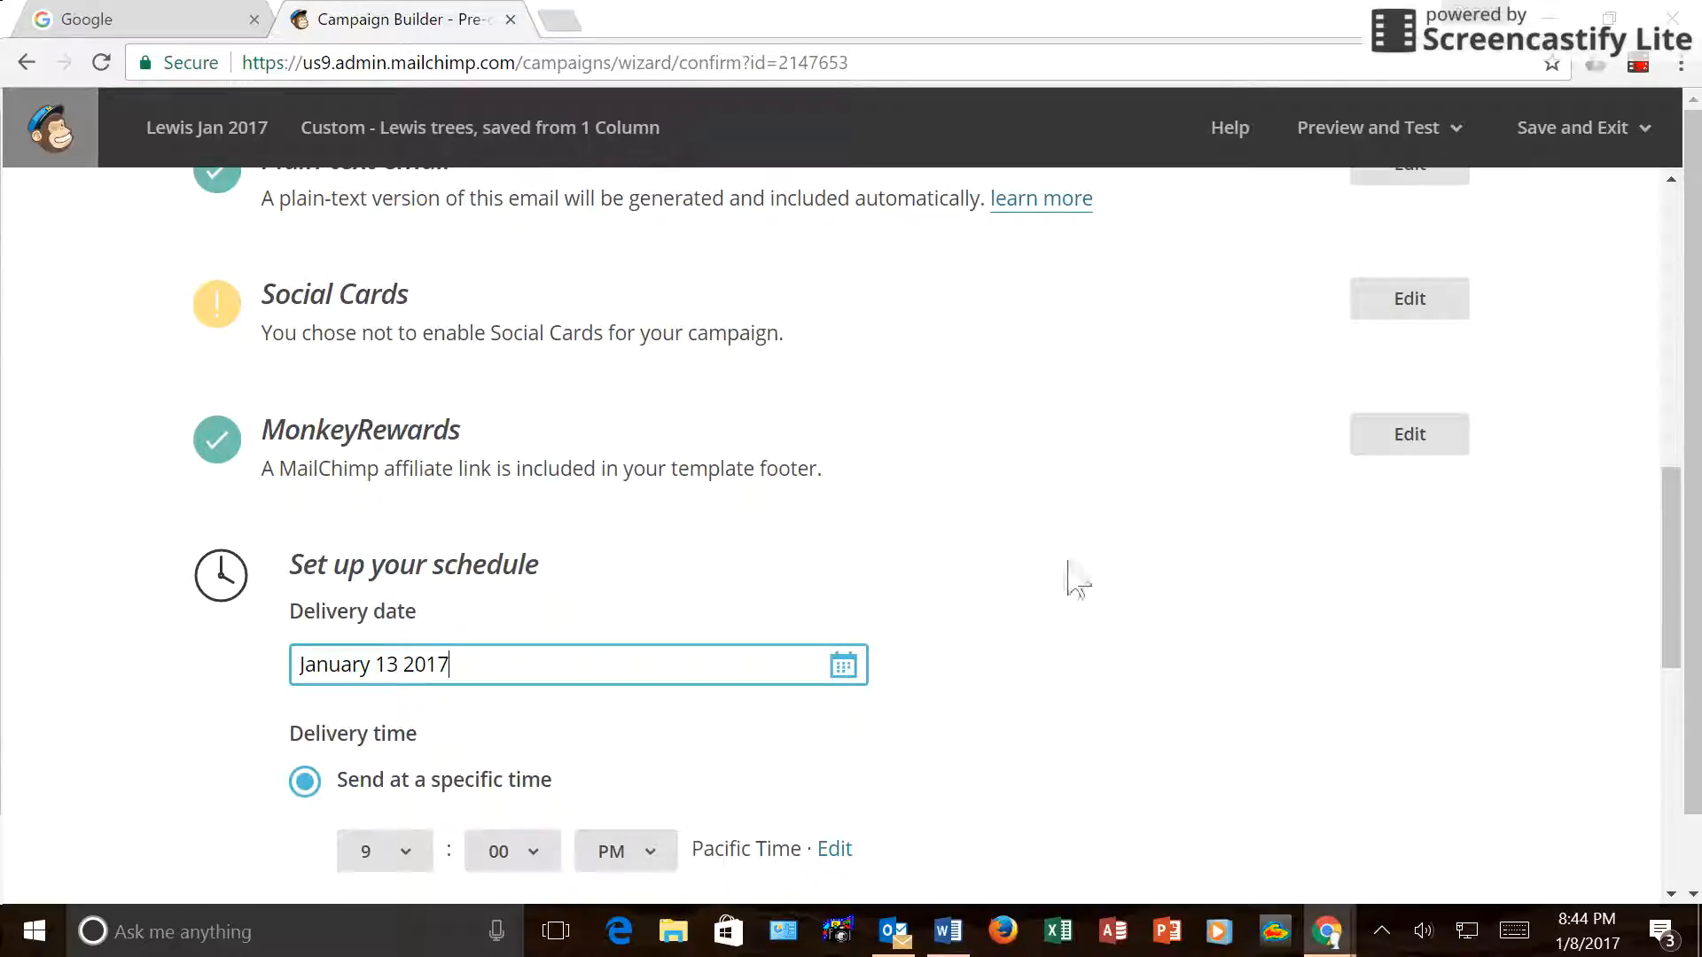
scroll(1086, 621, "down", 2)
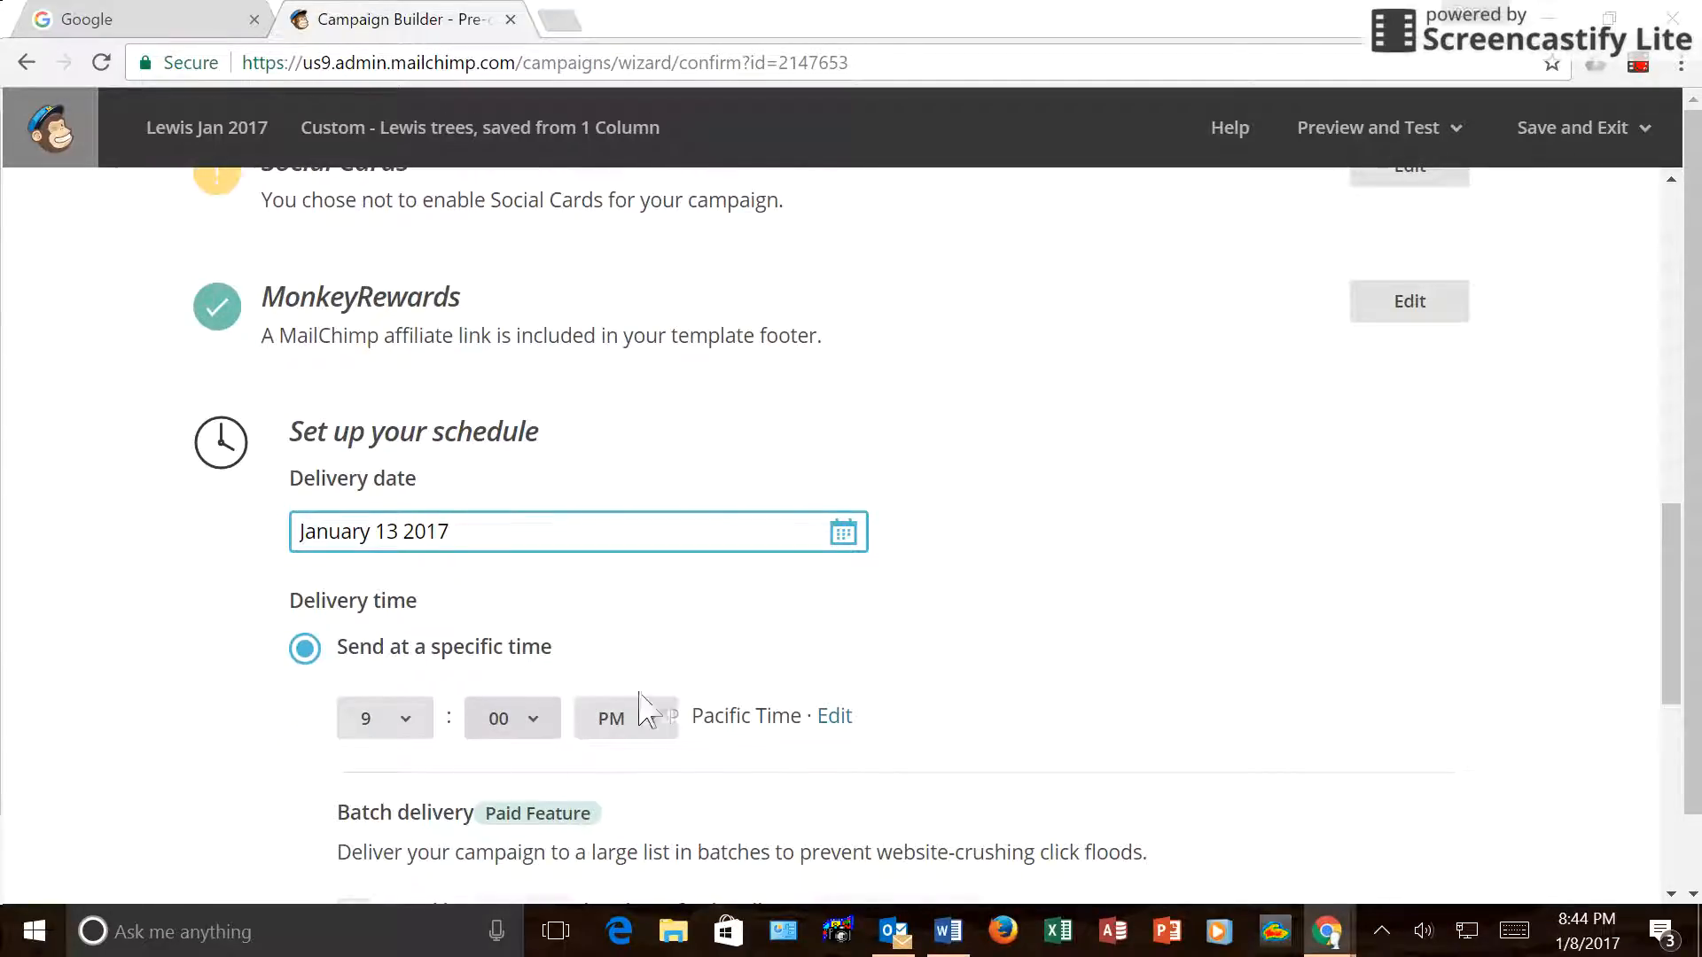
scroll(1068, 710, "down", 4)
scroll(1073, 711, "down", 4)
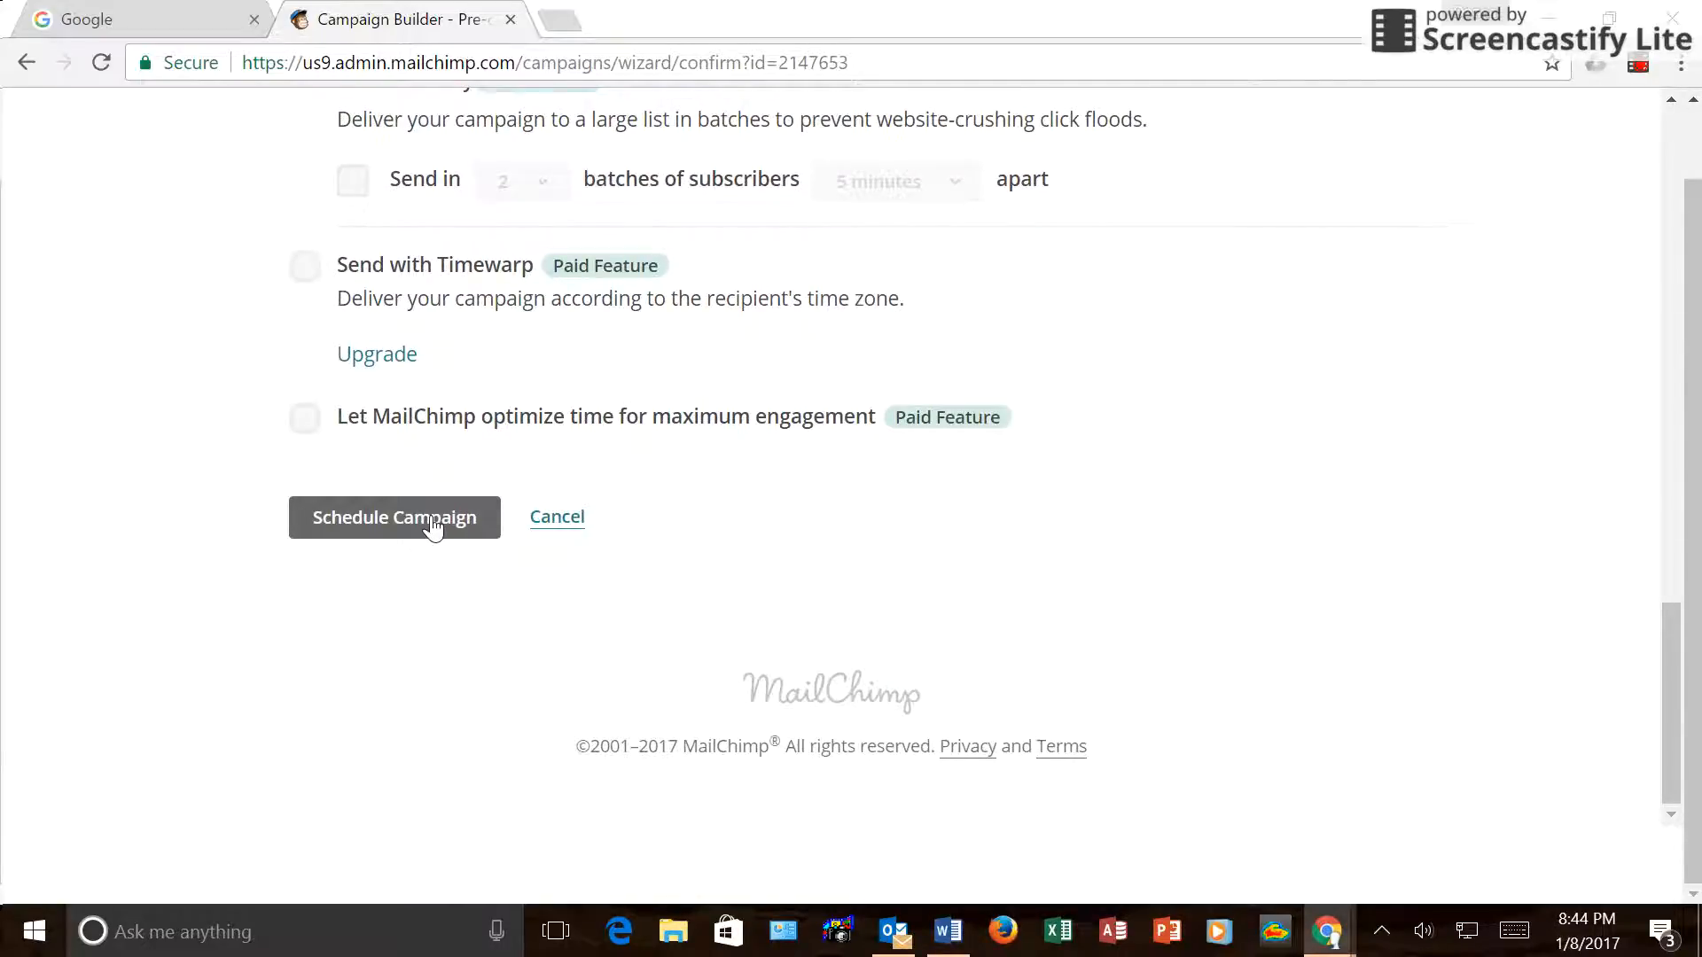
Confirm the Lewis Jan 2017 schedule for Jan 13 at 9:00 PM and return to the Campaigns list.
left_click(433, 526)
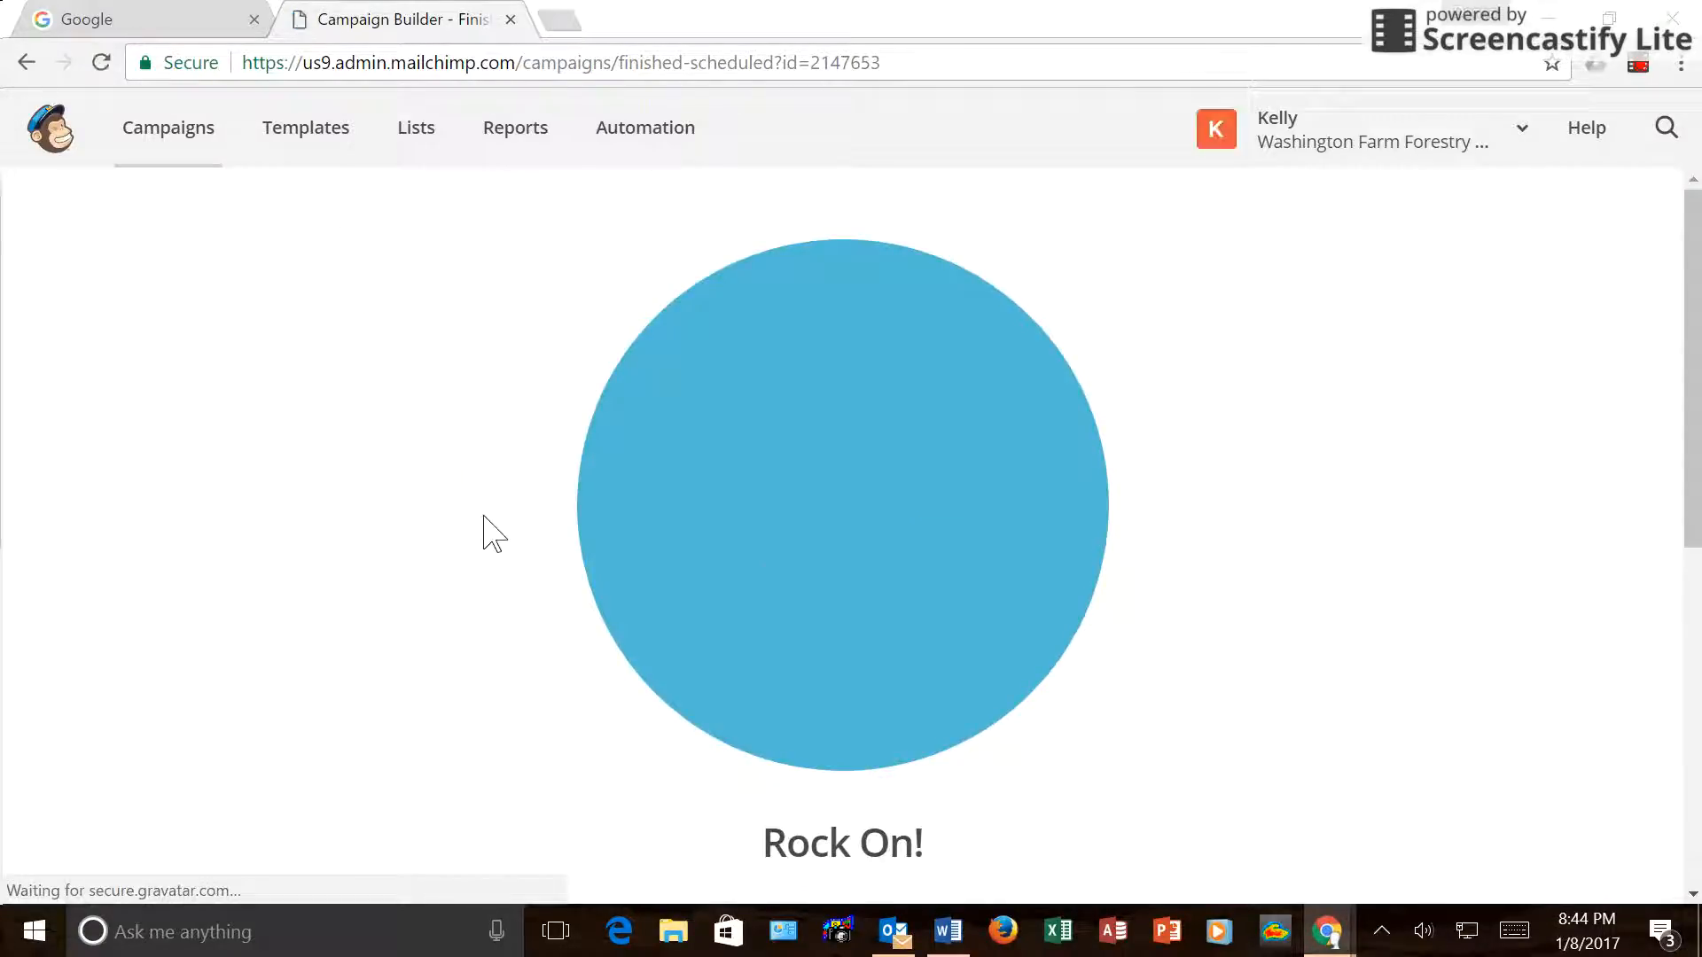
scroll(1377, 639, "down", 4)
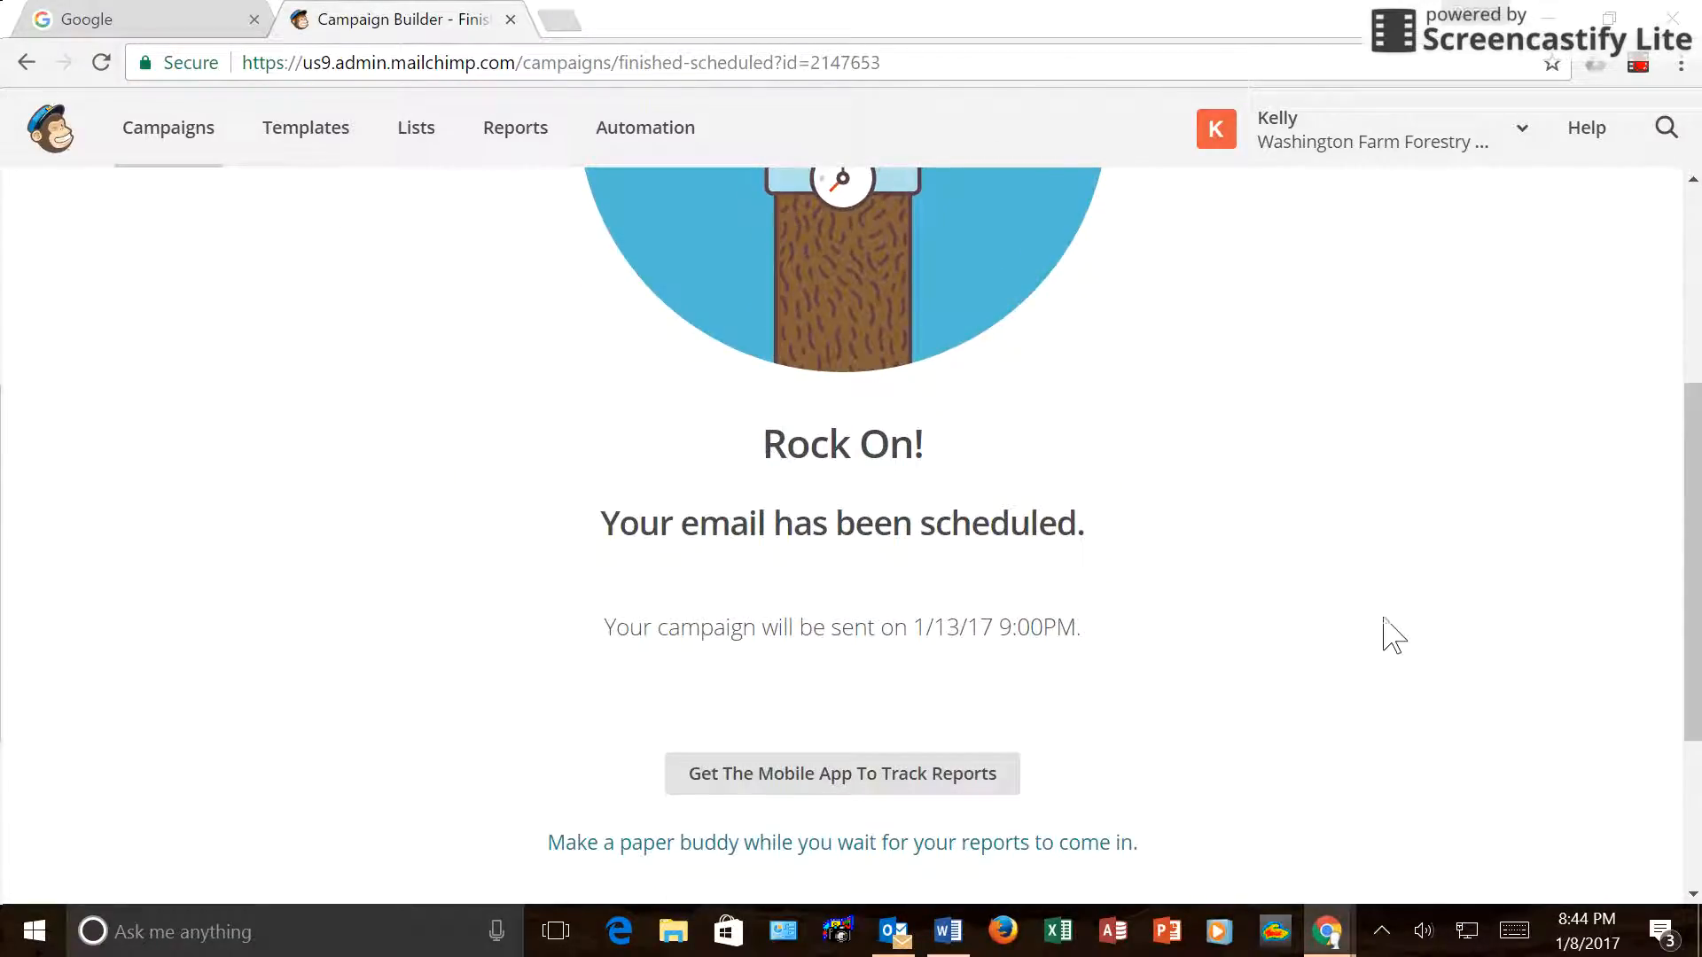
scroll(1291, 612, "up", 4)
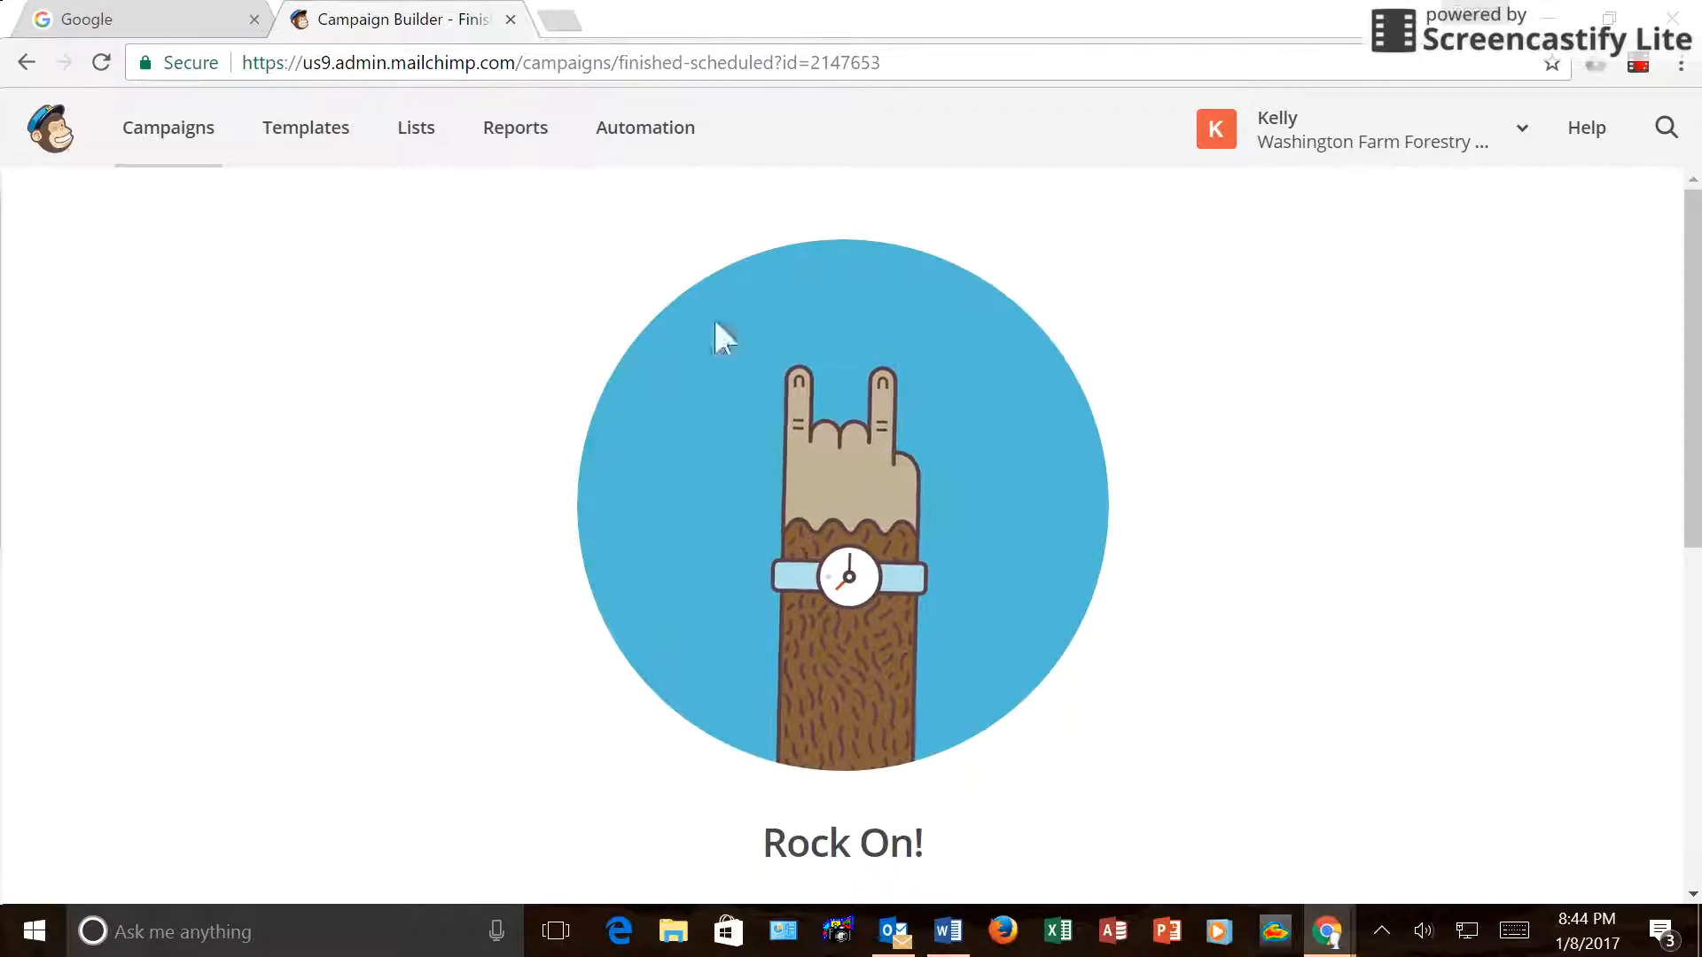
left_click(169, 128)
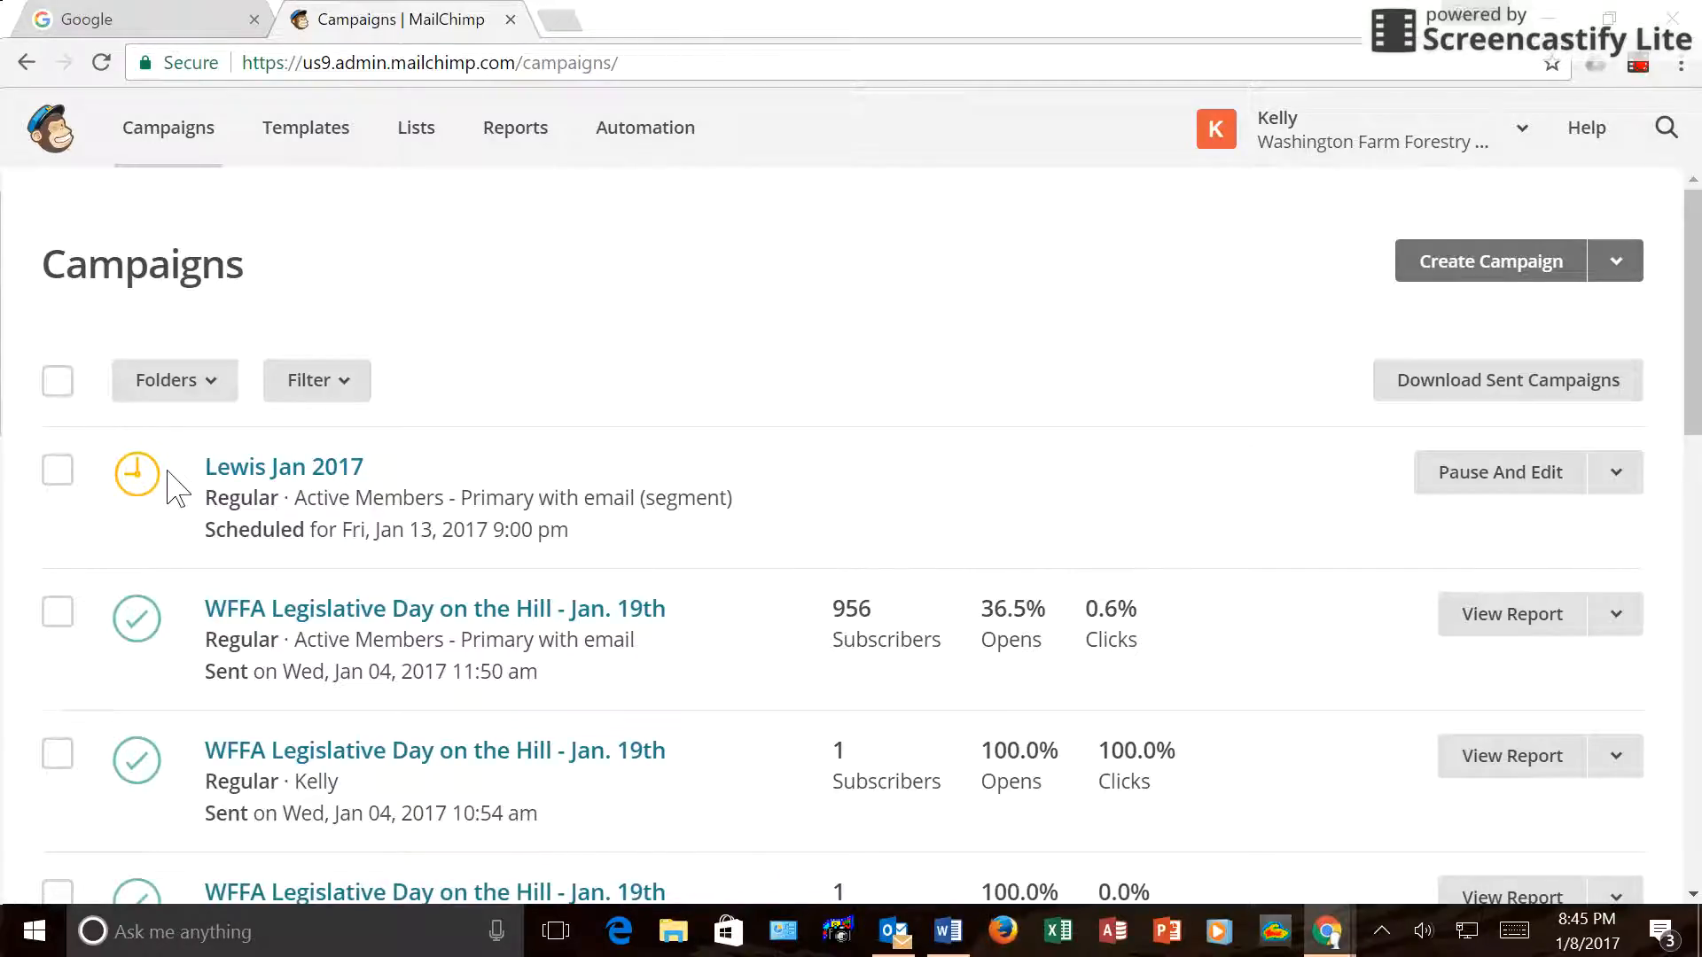
mouse_move(144, 640)
left_click(1638, 65)
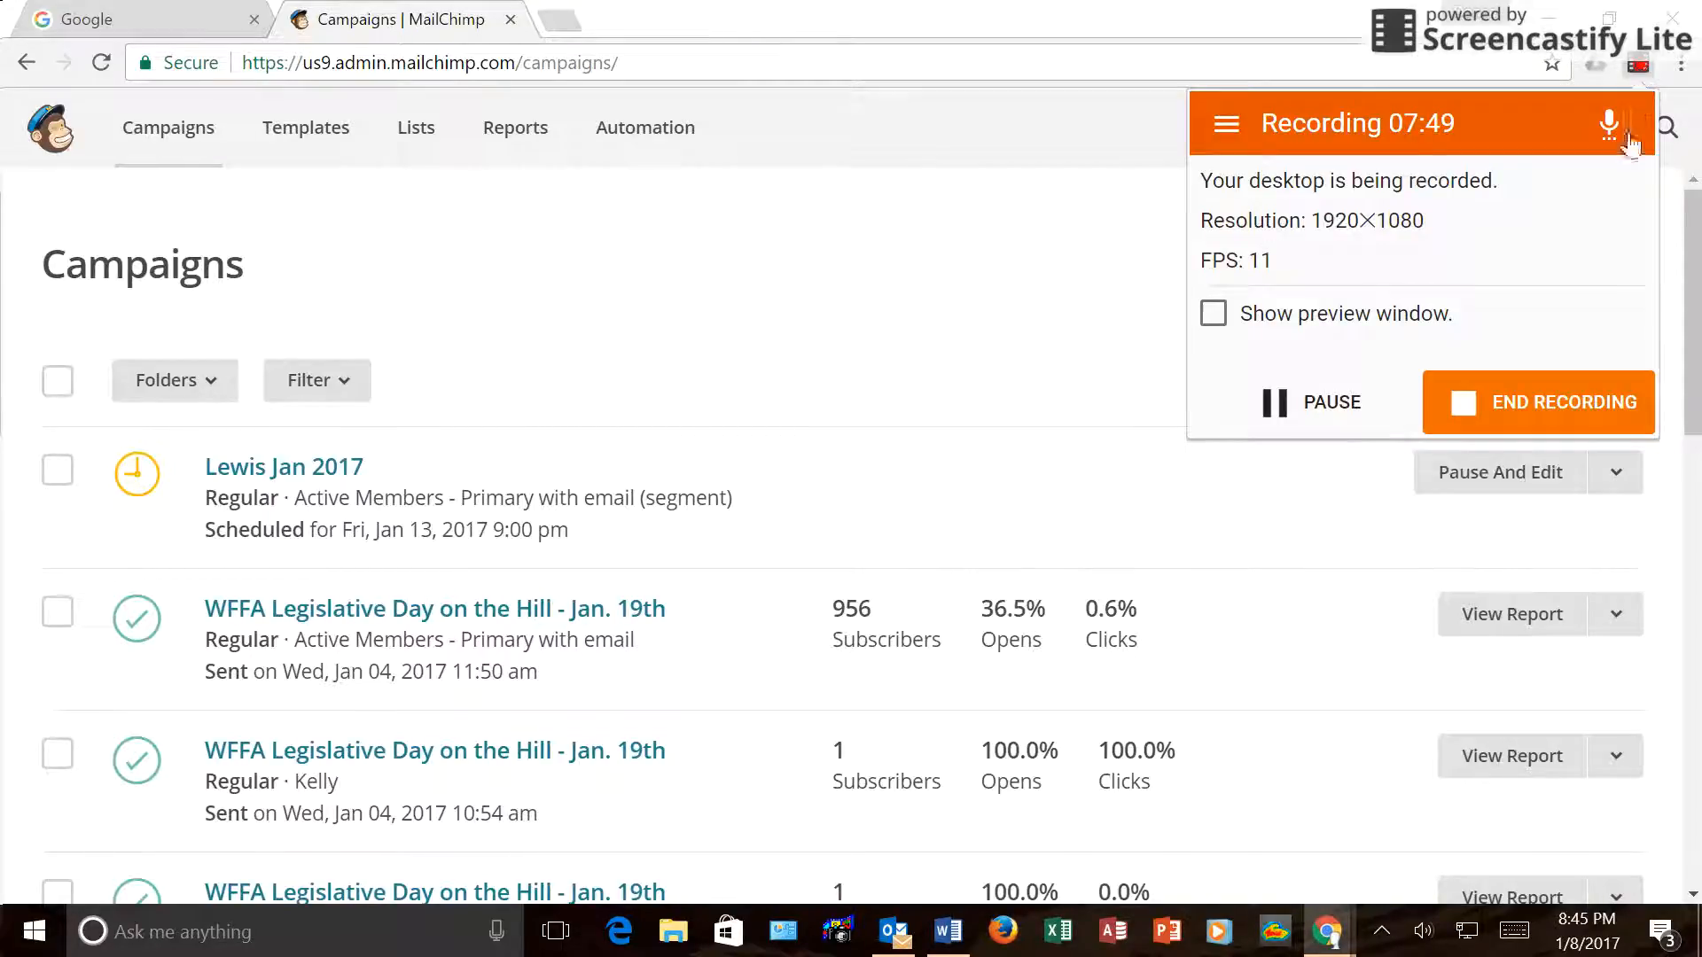